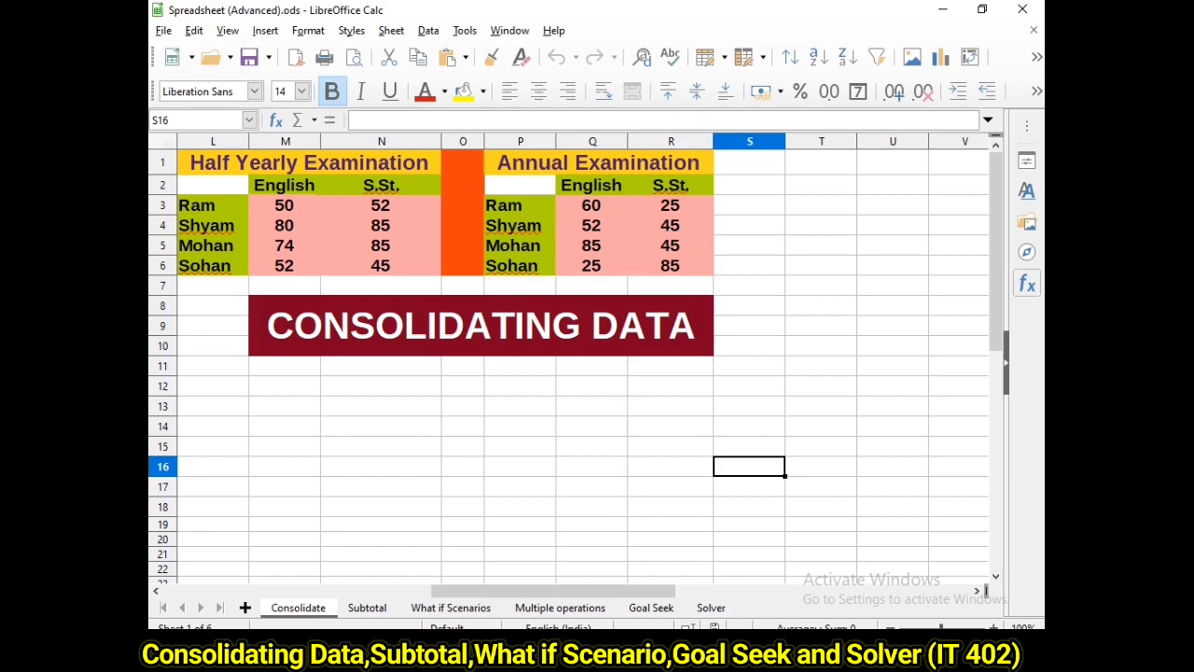
Name the Half Yearly Examination table, cells L2:N6, as Range1
{"action": "left_click_drag", "start_coordinate": [213, 185], "coordinate": [380, 266]}
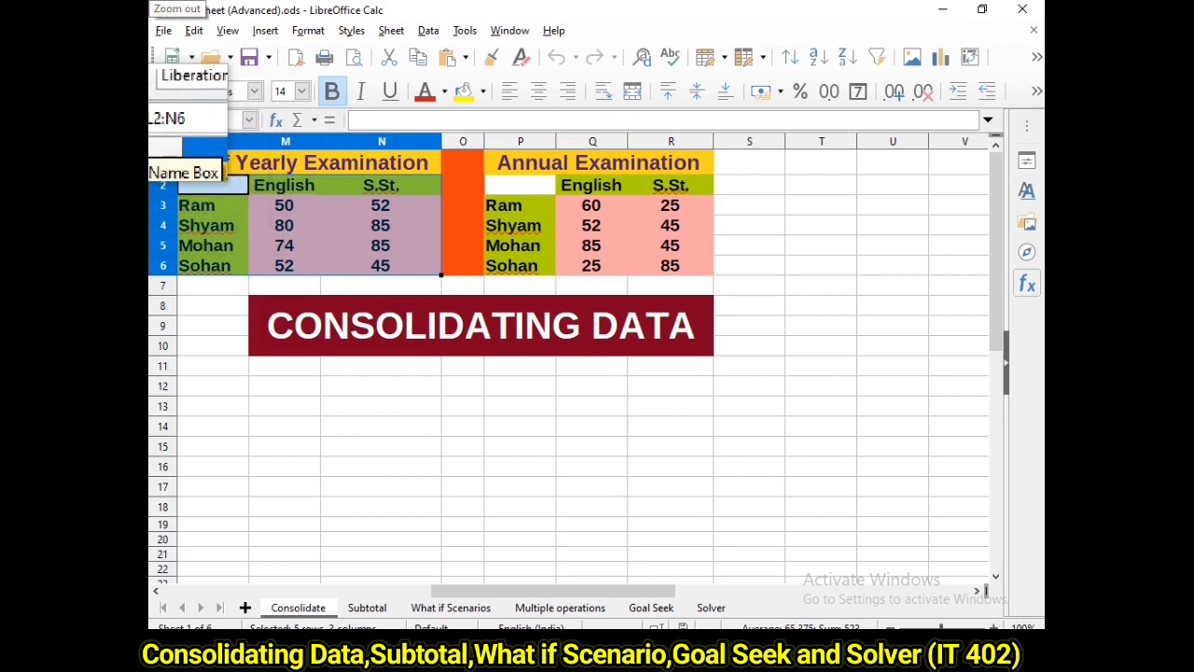
{"action": "left_click", "coordinate": [177, 118]}
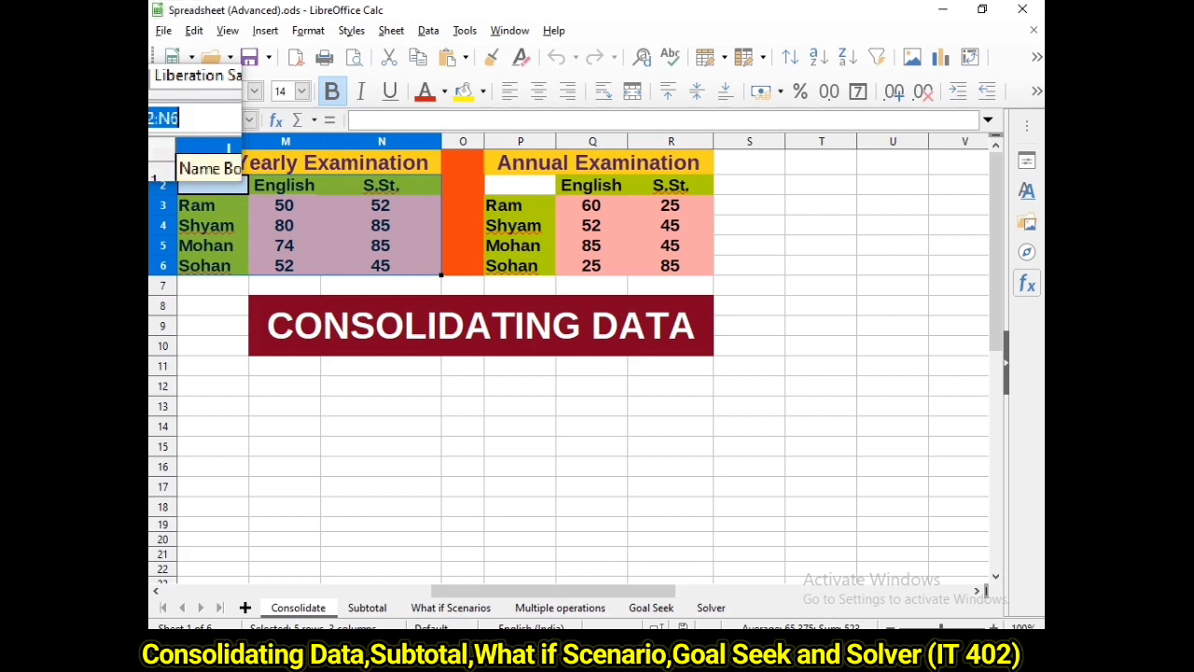
{"action": "type", "text": "Ran"}
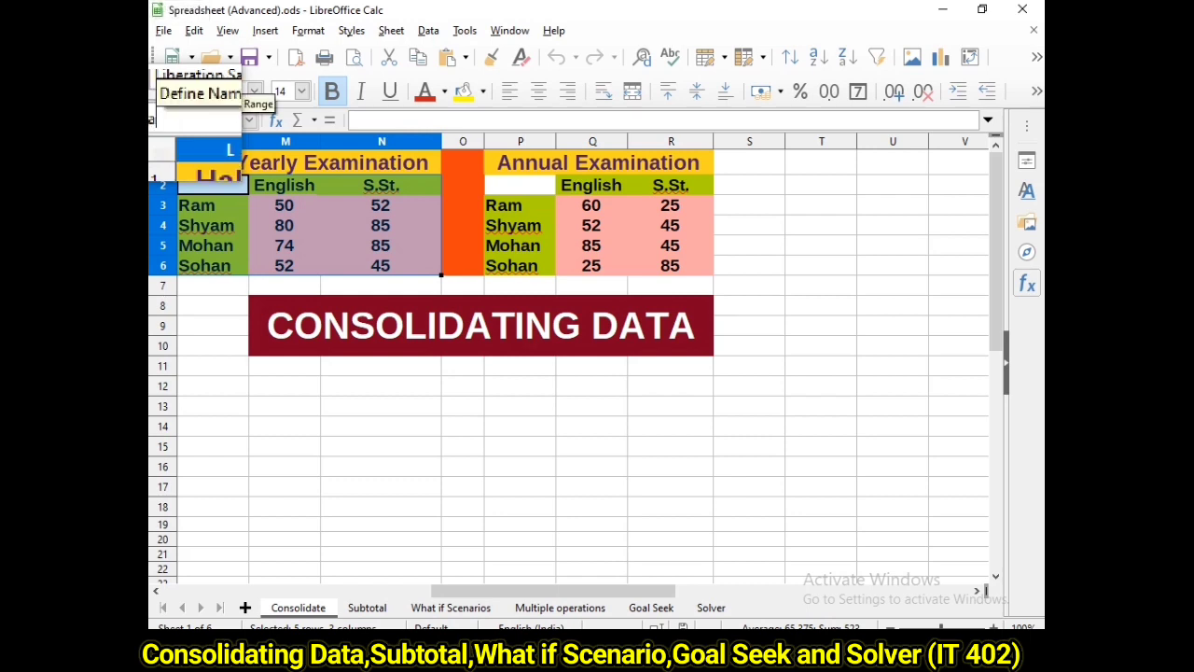
{"action": "type", "text": "ge1"}
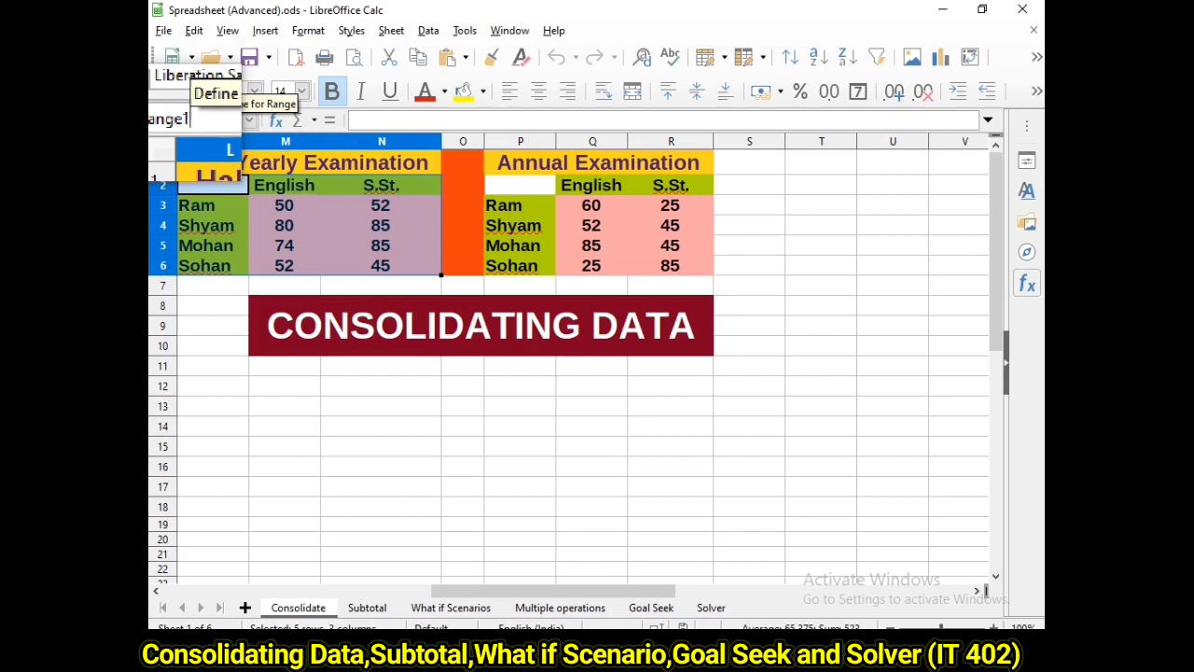
{"action": "key", "text": "Return"}
Name the Annual Examination table, cells P2:R6, as Range2
{"action": "left_click", "coordinate": [520, 205]}
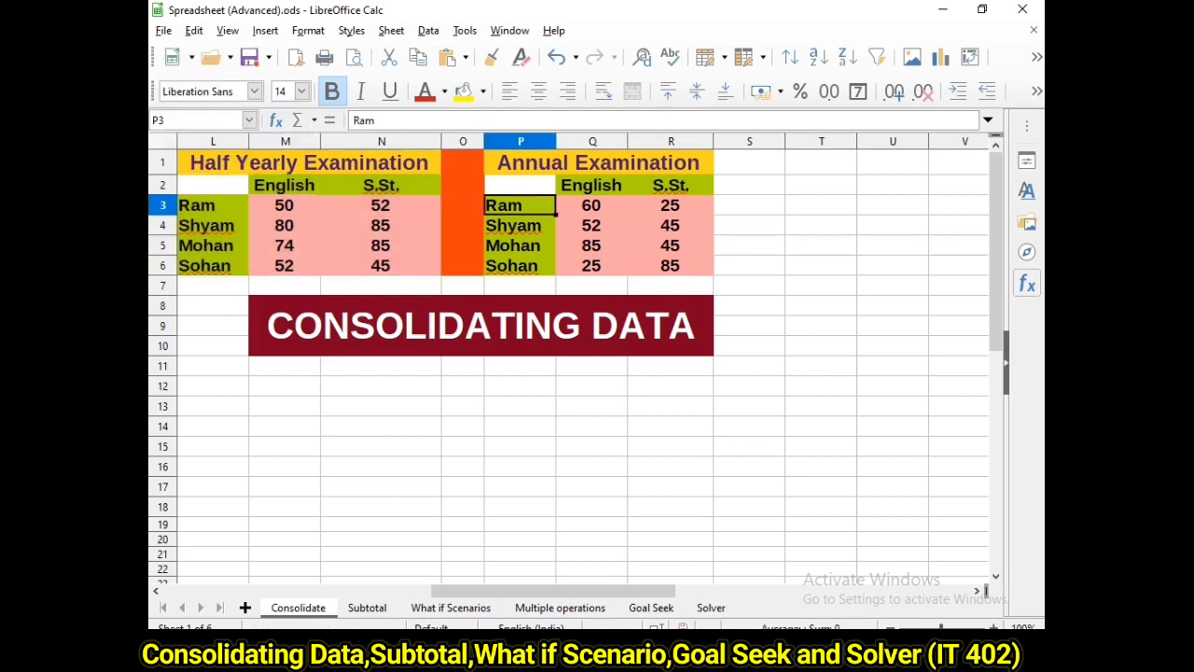
{"action": "left_click_drag", "start_coordinate": [520, 185], "coordinate": [671, 266]}
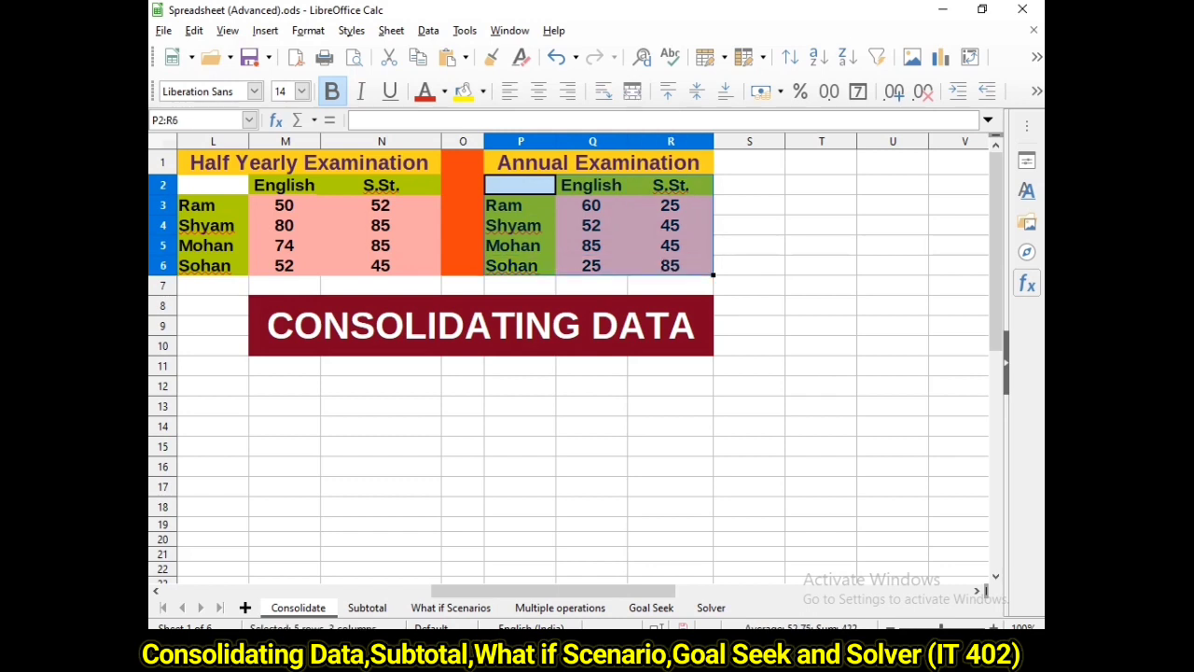
{"action": "left_click", "coordinate": [177, 120]}
{"action": "type", "text": "Rang"}
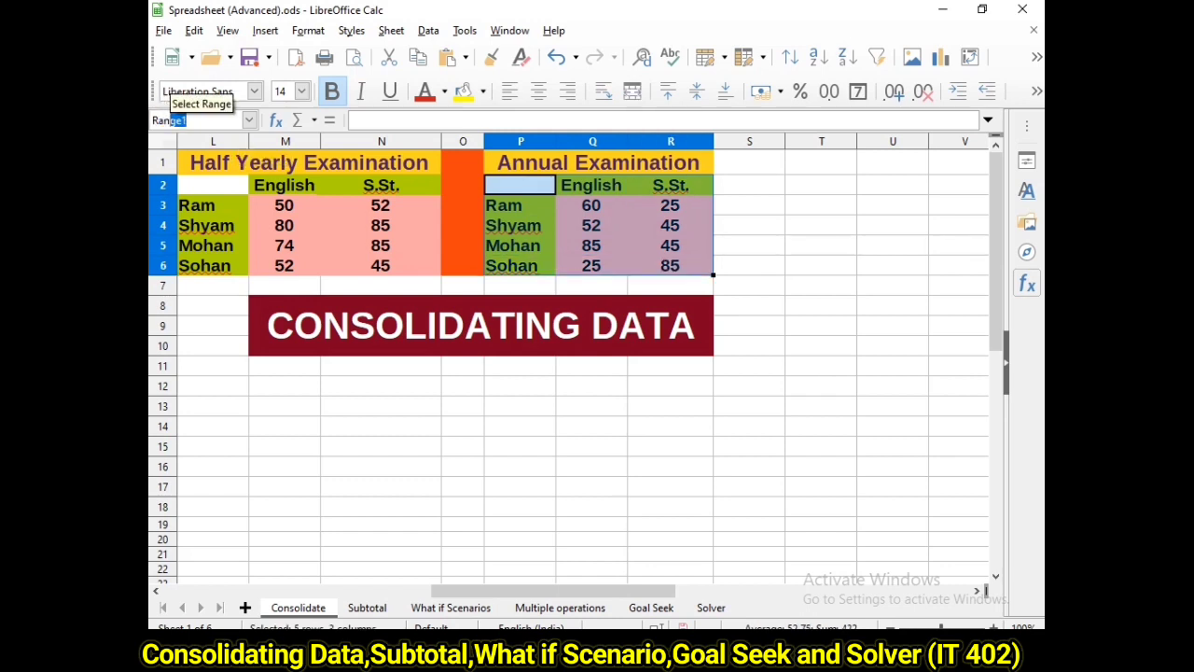
{"action": "type", "text": "e"}
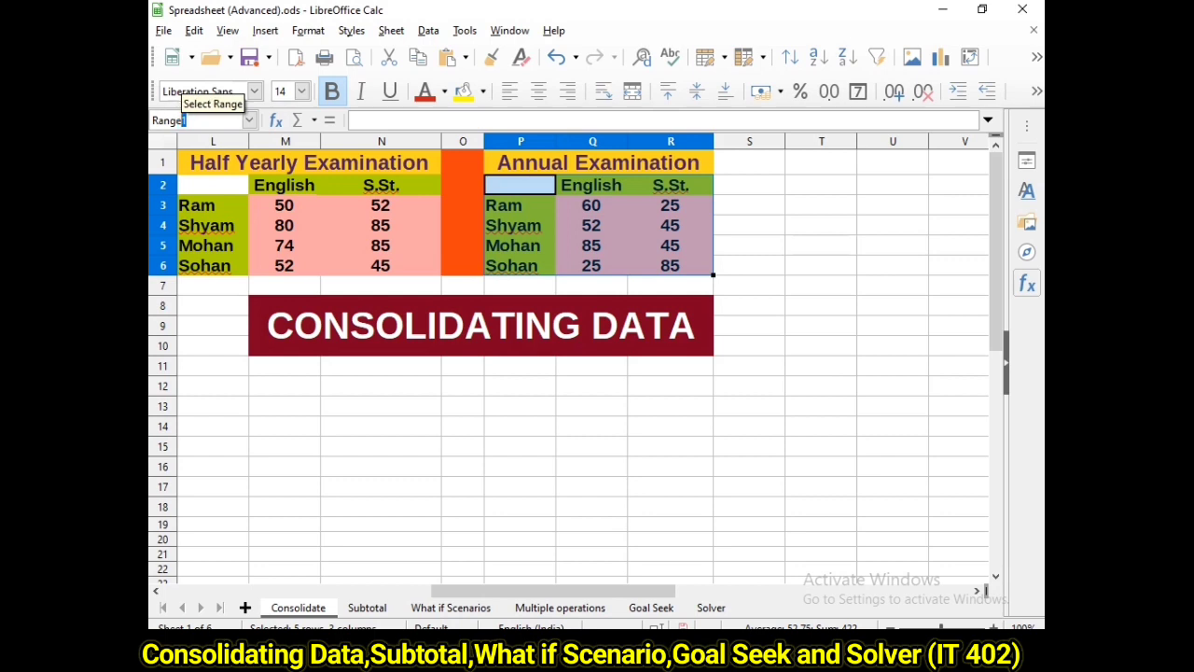
{"action": "type", "text": "2"}
{"action": "key", "text": "Return"}
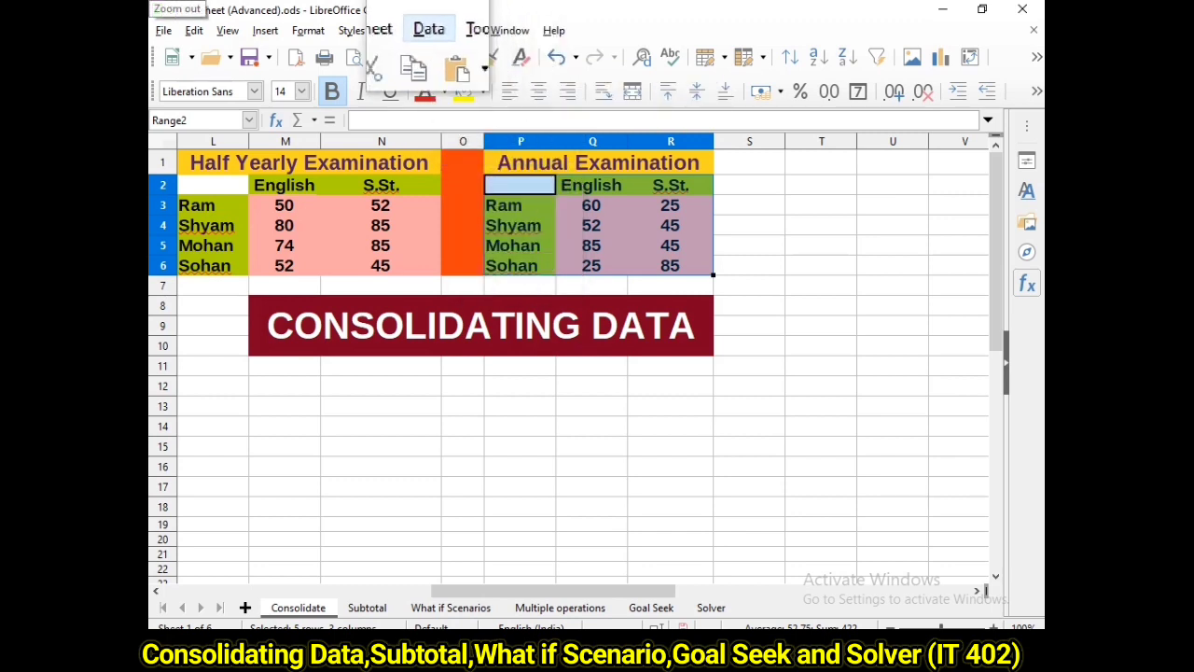
Start a data consolidation with the Sum function and add Range1 as its first source range
{"action": "left_click", "coordinate": [427, 30]}
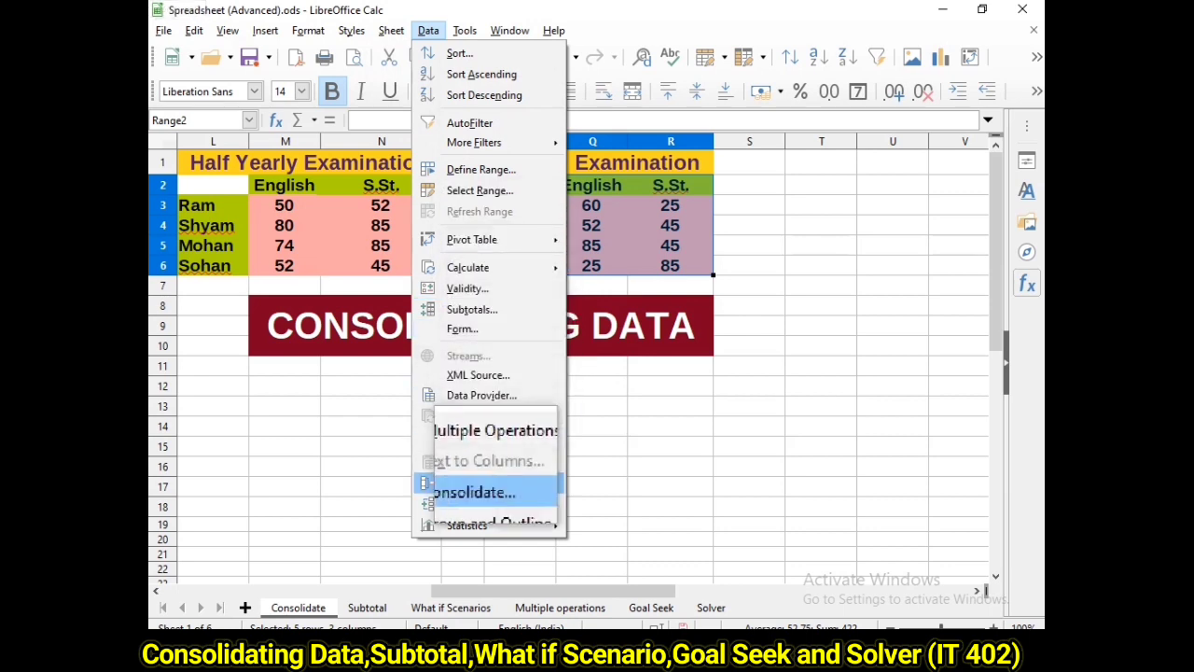
{"action": "left_click", "coordinate": [478, 483]}
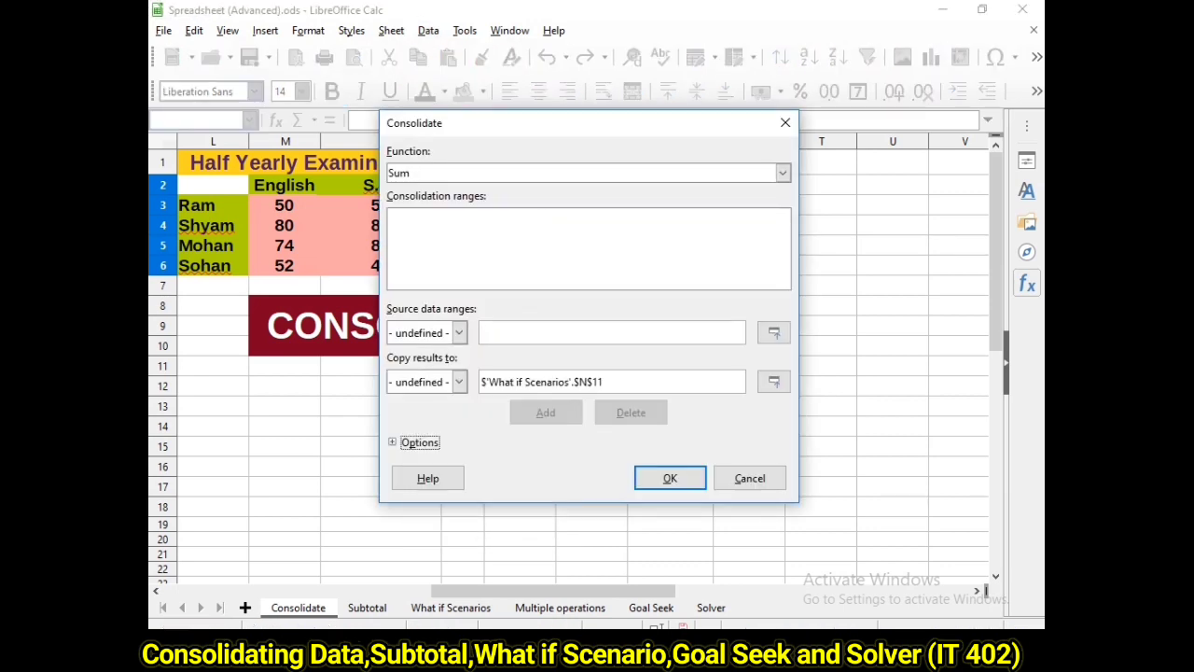
{"action": "left_click", "coordinate": [782, 173]}
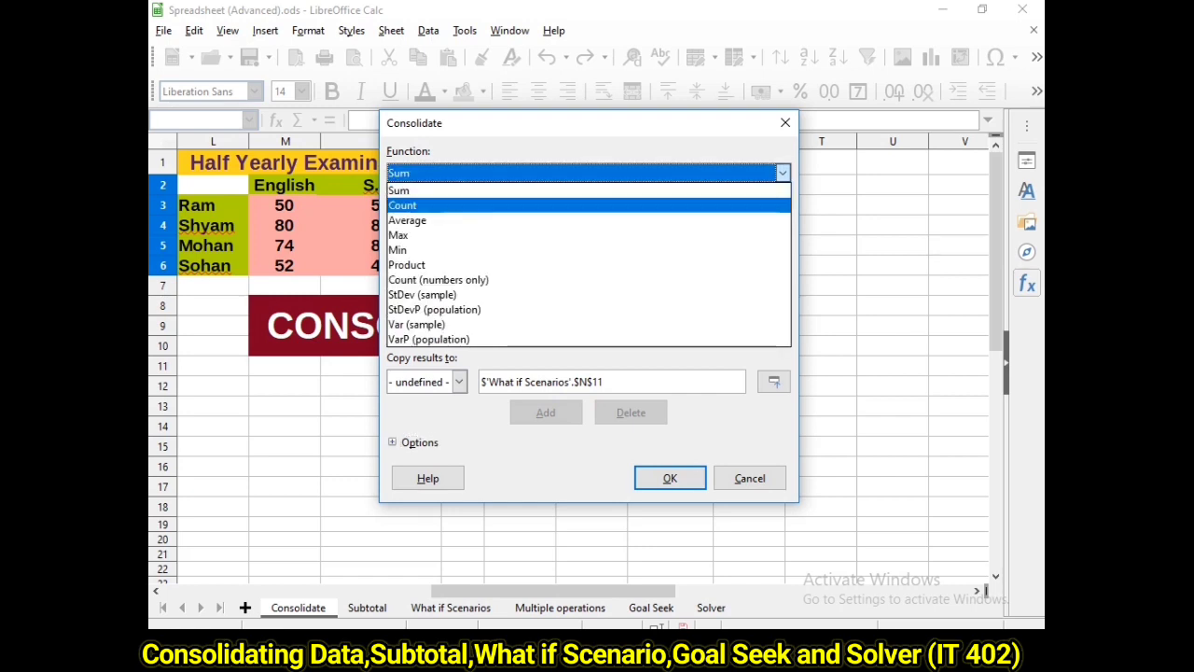
{"action": "left_click", "coordinate": [399, 190]}
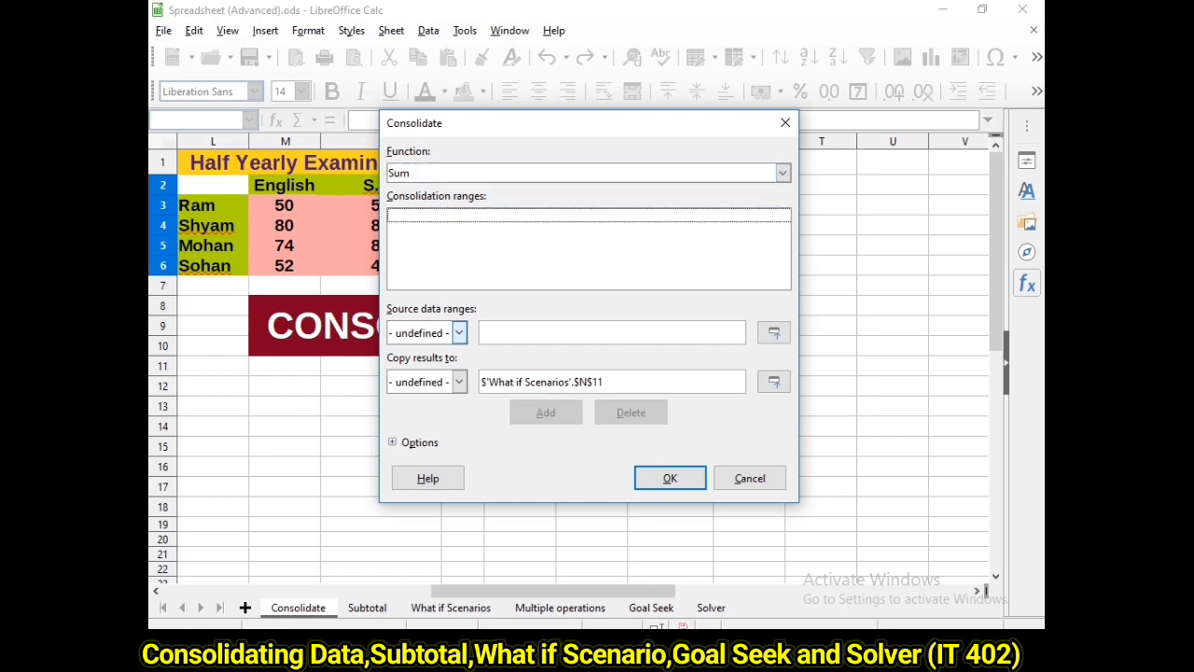
{"action": "left_click", "coordinate": [459, 333]}
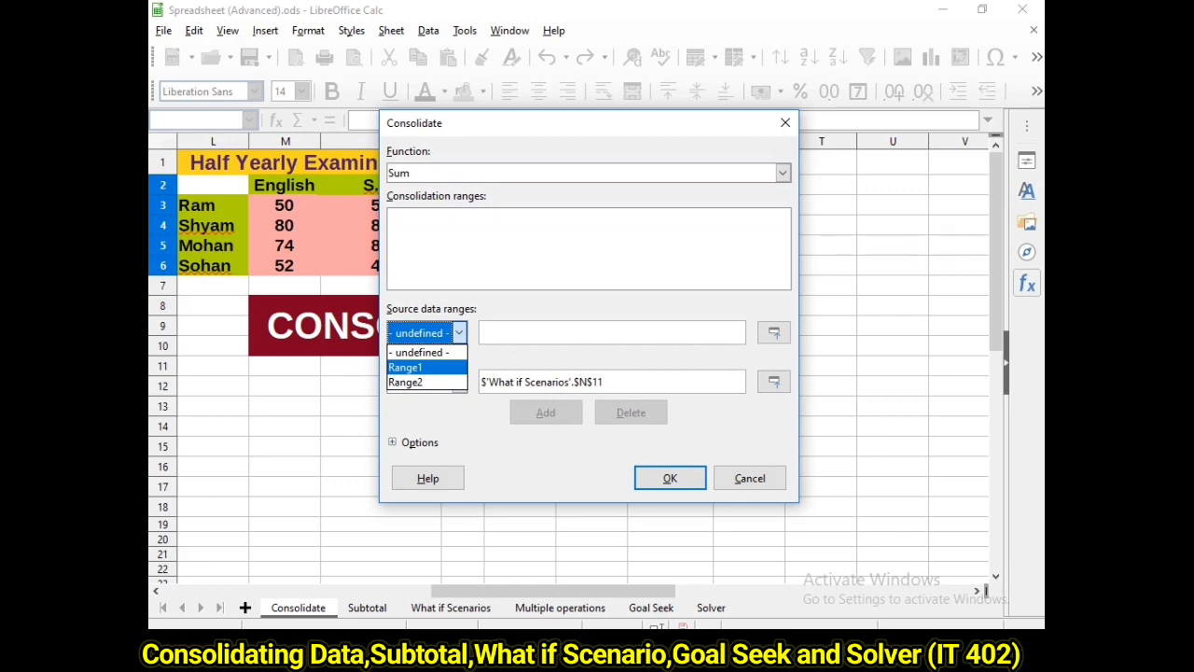
{"action": "key", "text": "Return"}
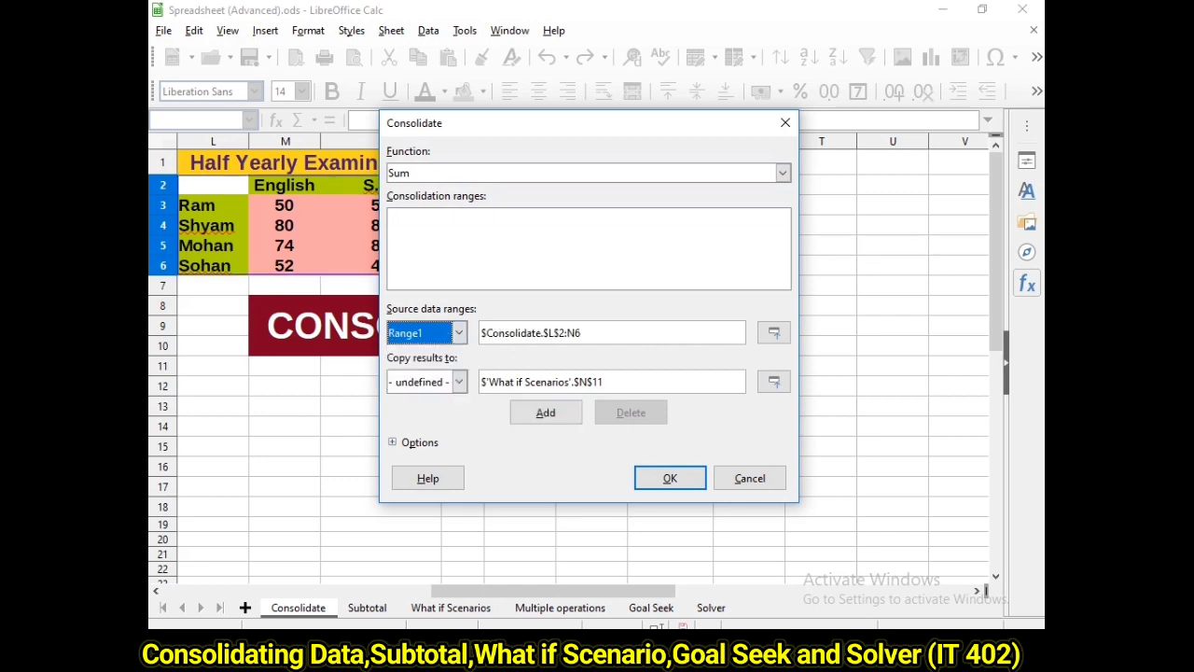
{"action": "key", "text": "alt+a"}
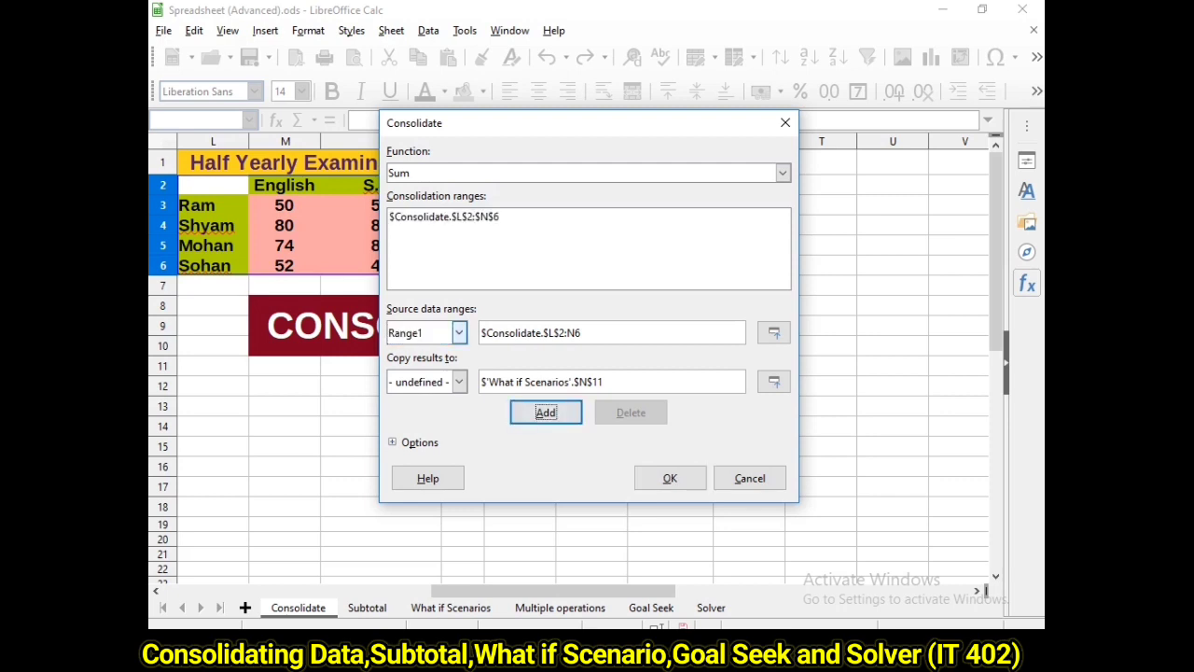
Add Range2 as the second source range of the consolidation
{"action": "key", "text": "alt+Down"}
{"action": "key", "text": "Down"}
{"action": "key", "text": "Return"}
{"action": "key", "text": "alt+a"}
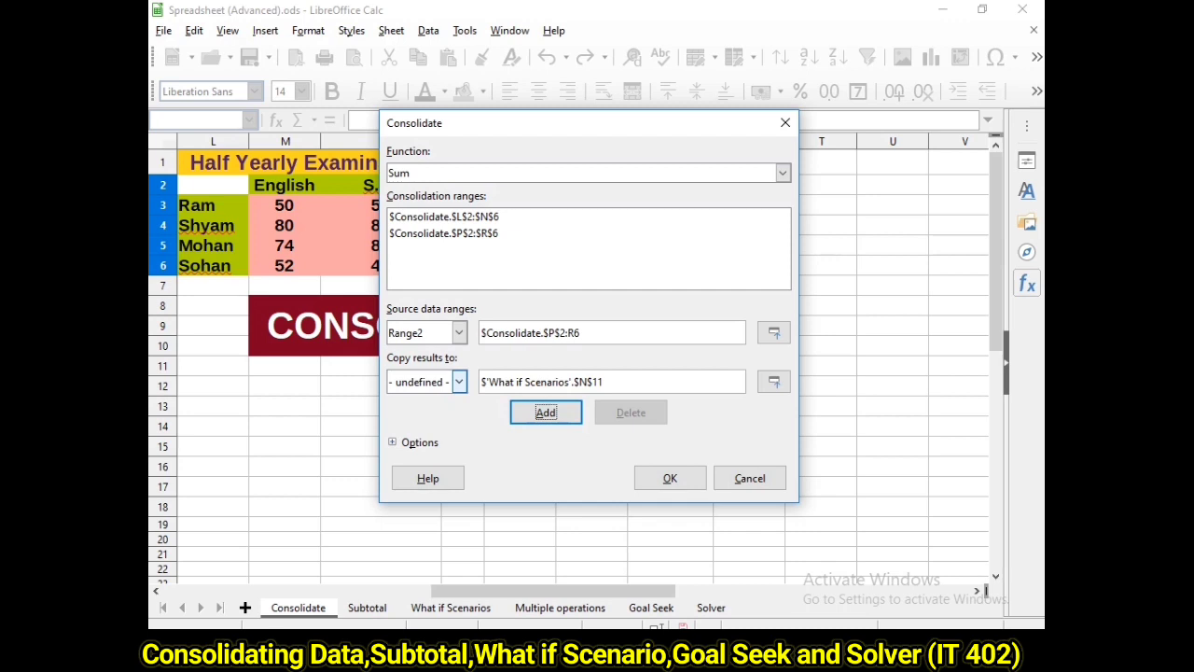
Set cell N14 on the Consolidate sheet as the destination for the consolidated results
{"action": "left_click", "coordinate": [458, 382]}
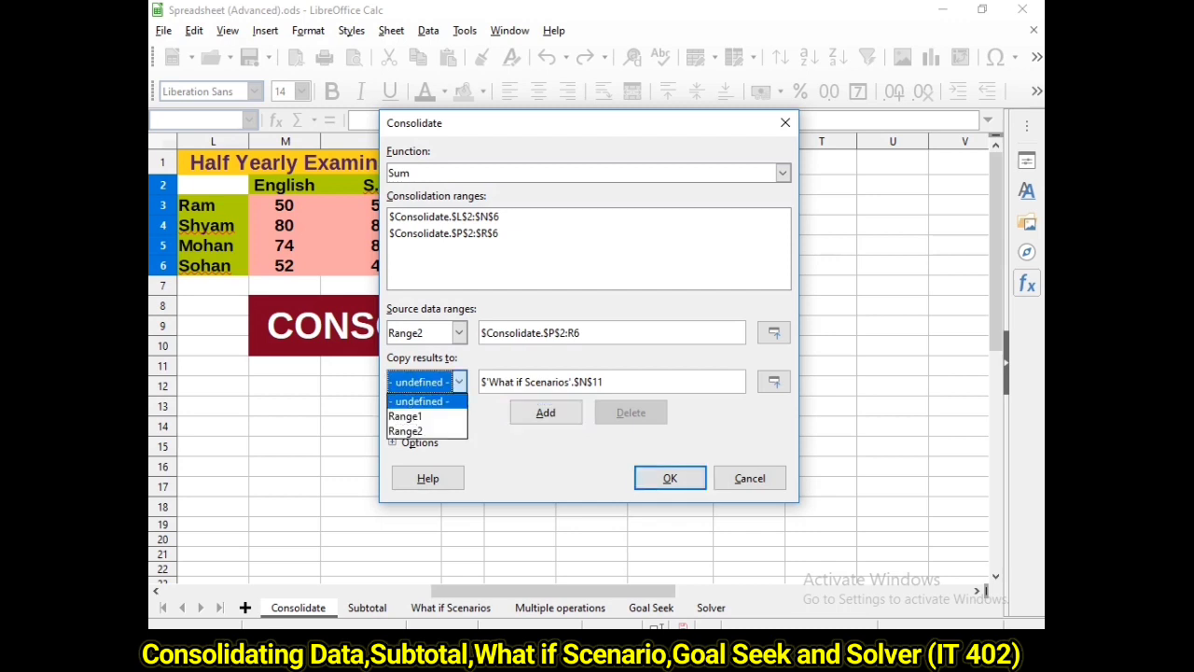
{"action": "left_click", "coordinate": [459, 381]}
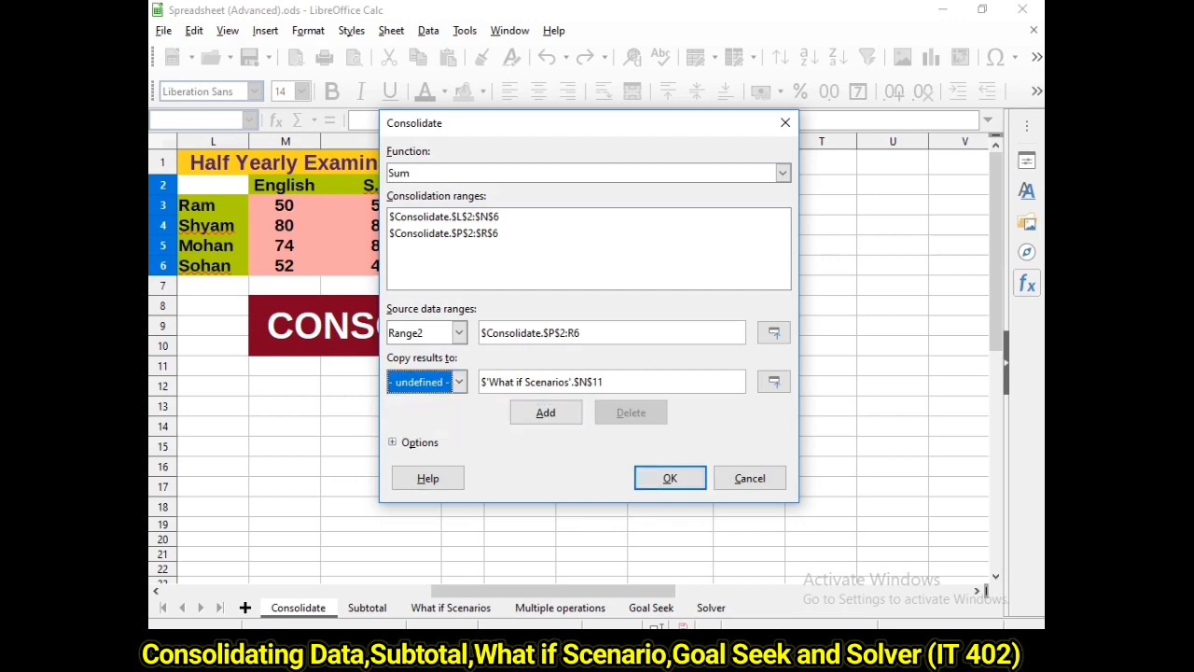
{"action": "left_click", "coordinate": [773, 382]}
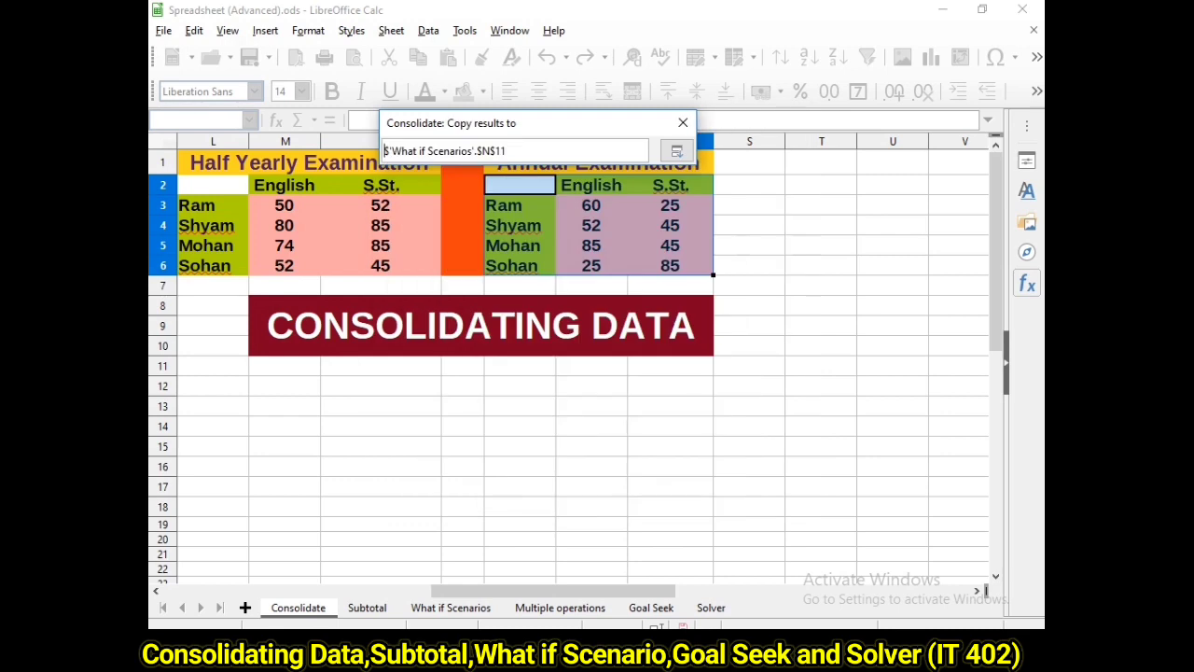
{"action": "left_click", "coordinate": [380, 426]}
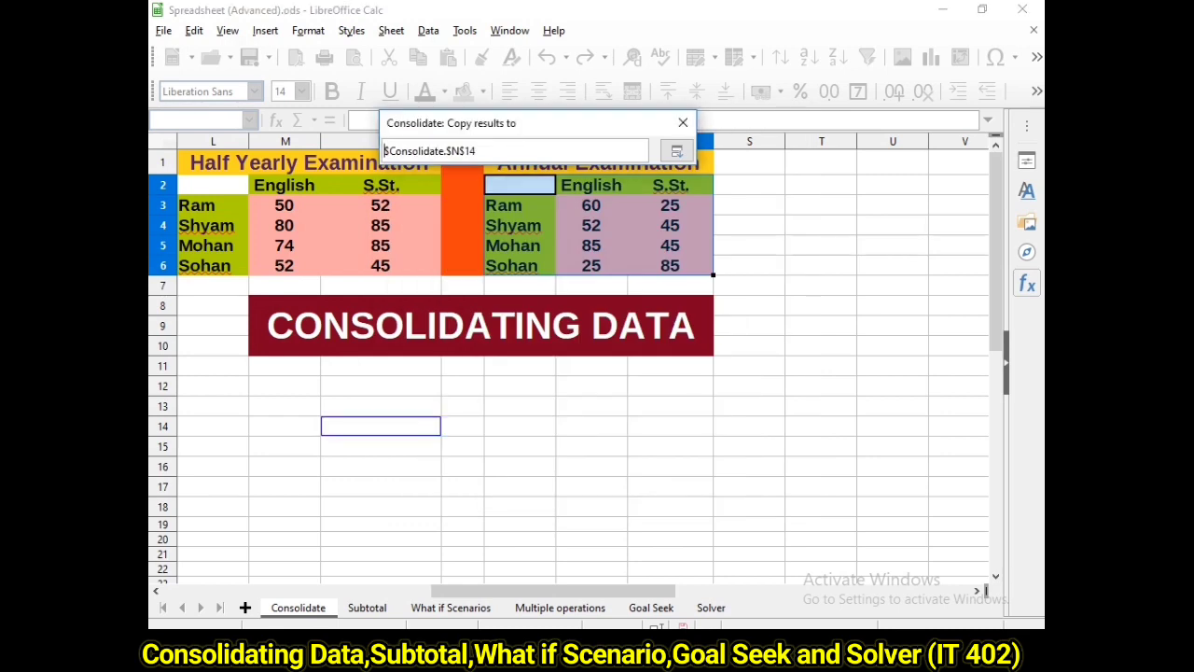
{"action": "left_click_drag", "start_coordinate": [381, 426], "coordinate": [710, 542]}
{"action": "left_click", "coordinate": [676, 150]}
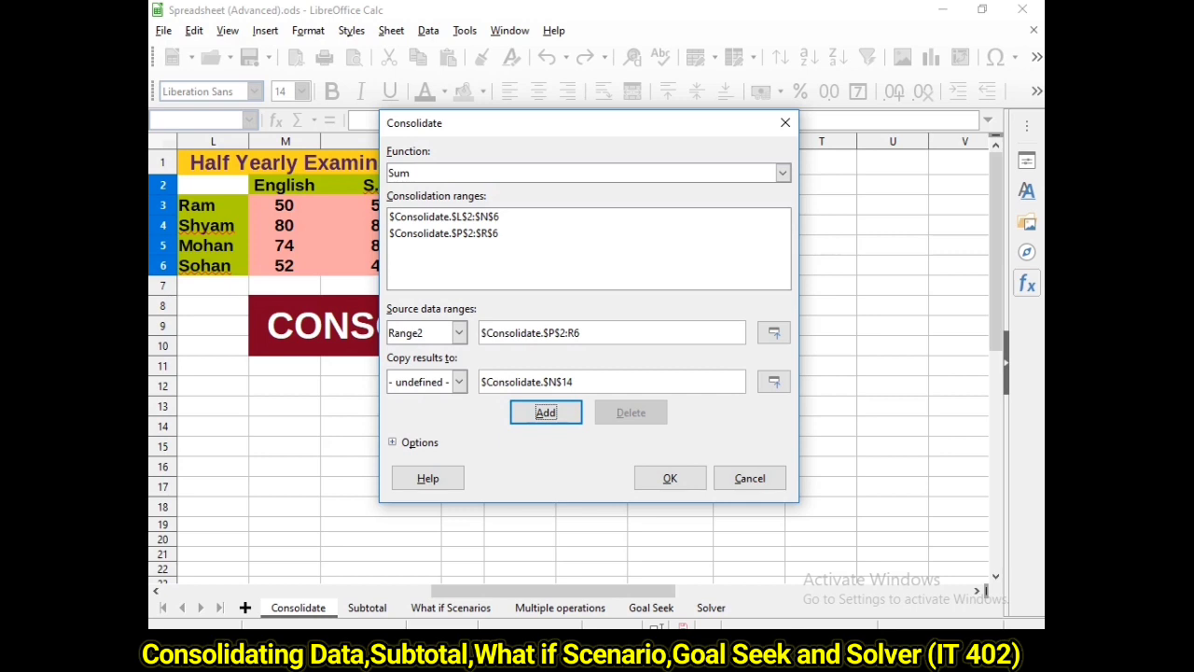
Run the consolidation by row labels and column labels, with the results linked to the source data
{"action": "left_click", "coordinate": [393, 443]}
{"action": "left_click", "coordinate": [403, 481]}
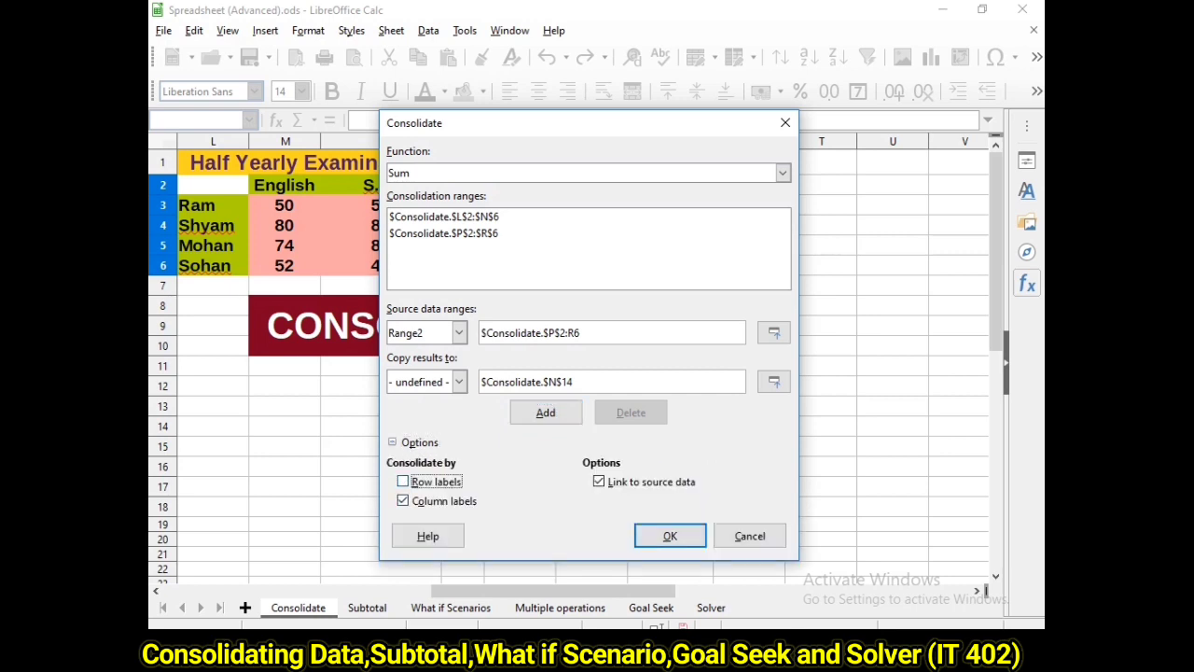
{"action": "left_click", "coordinate": [403, 481]}
{"action": "left_click_drag", "start_coordinate": [559, 122], "coordinate": [682, 143]}
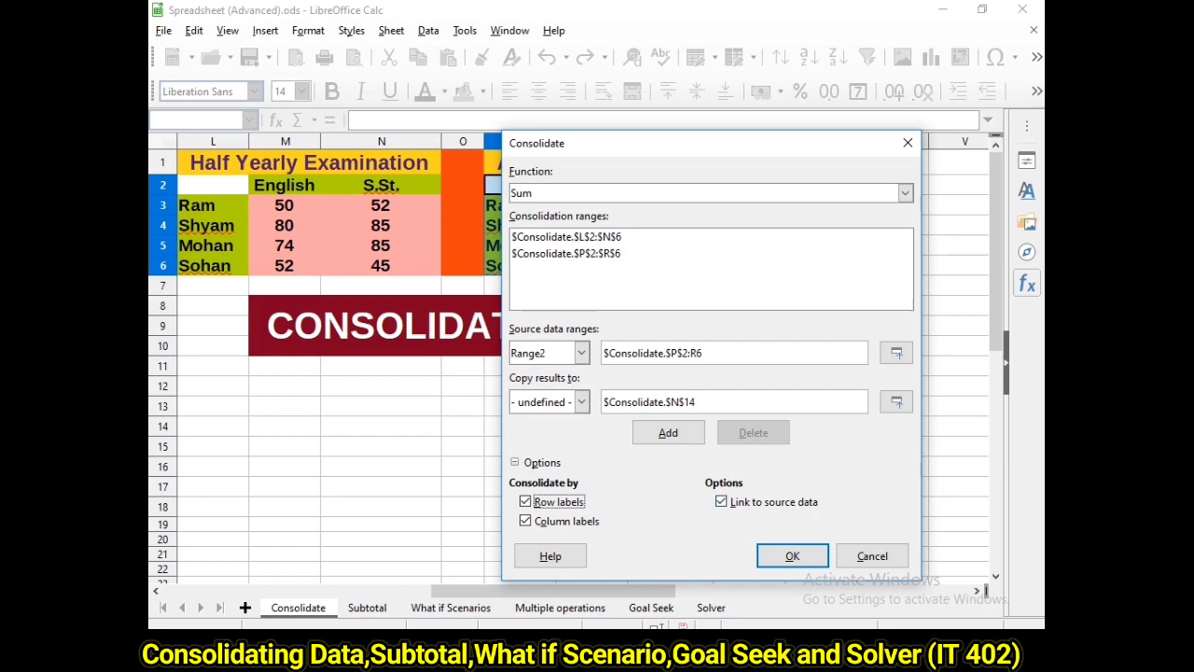
{"action": "left_click_drag", "start_coordinate": [653, 142], "coordinate": [525, 181]}
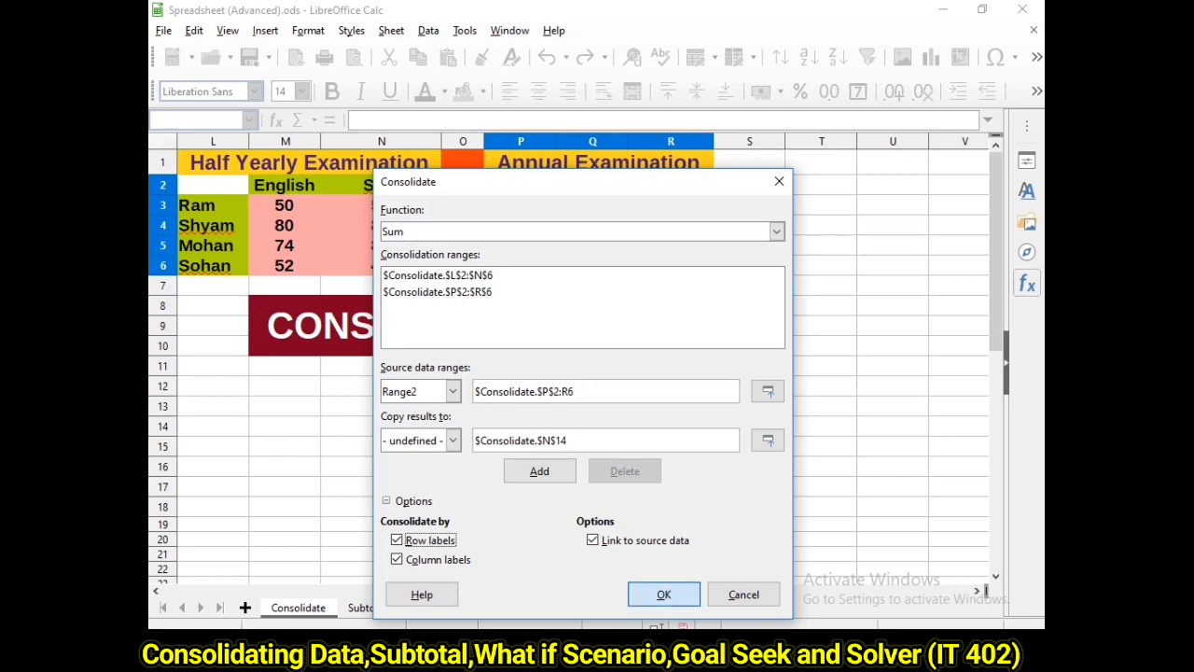
{"action": "left_click", "coordinate": [664, 594]}
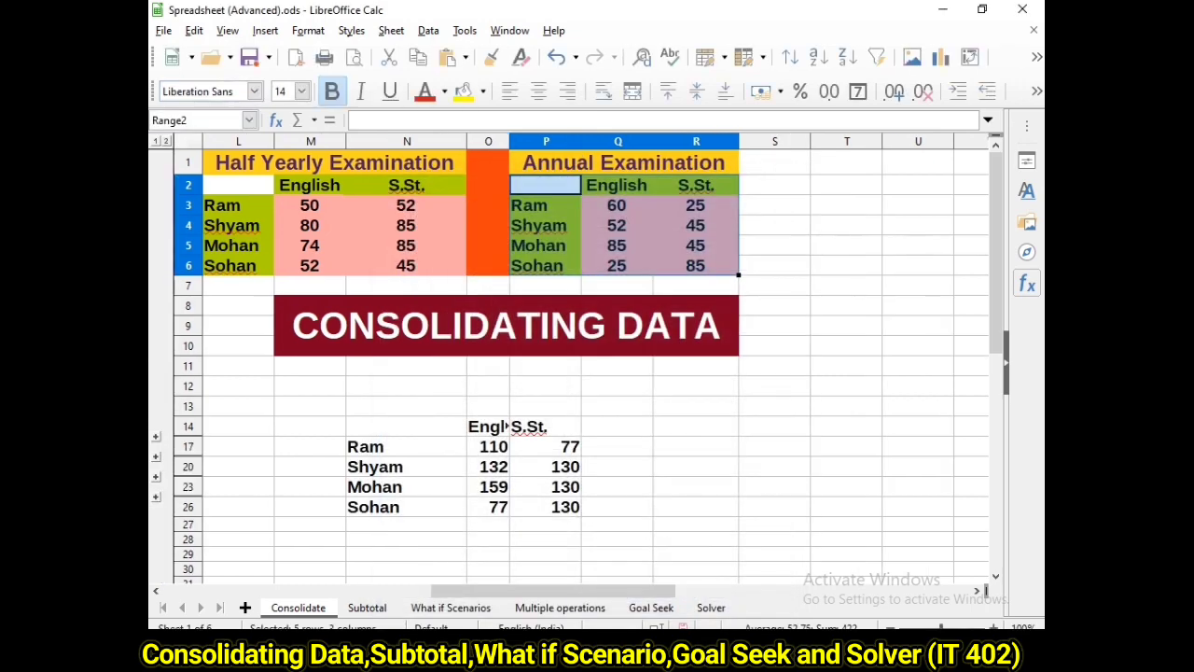
Widen columns O and N to fit the consolidated table's labels, and expand the first student's detail rows
{"action": "left_click_drag", "start_coordinate": [509, 141], "coordinate": [588, 141]}
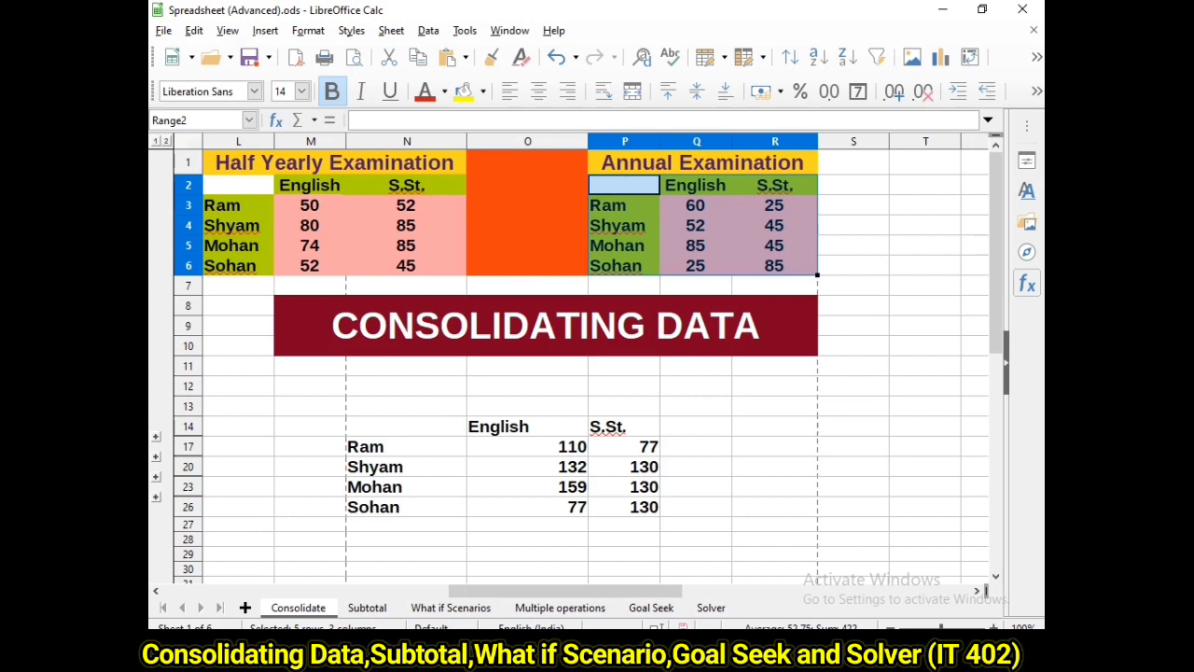
{"action": "left_click", "coordinate": [156, 437]}
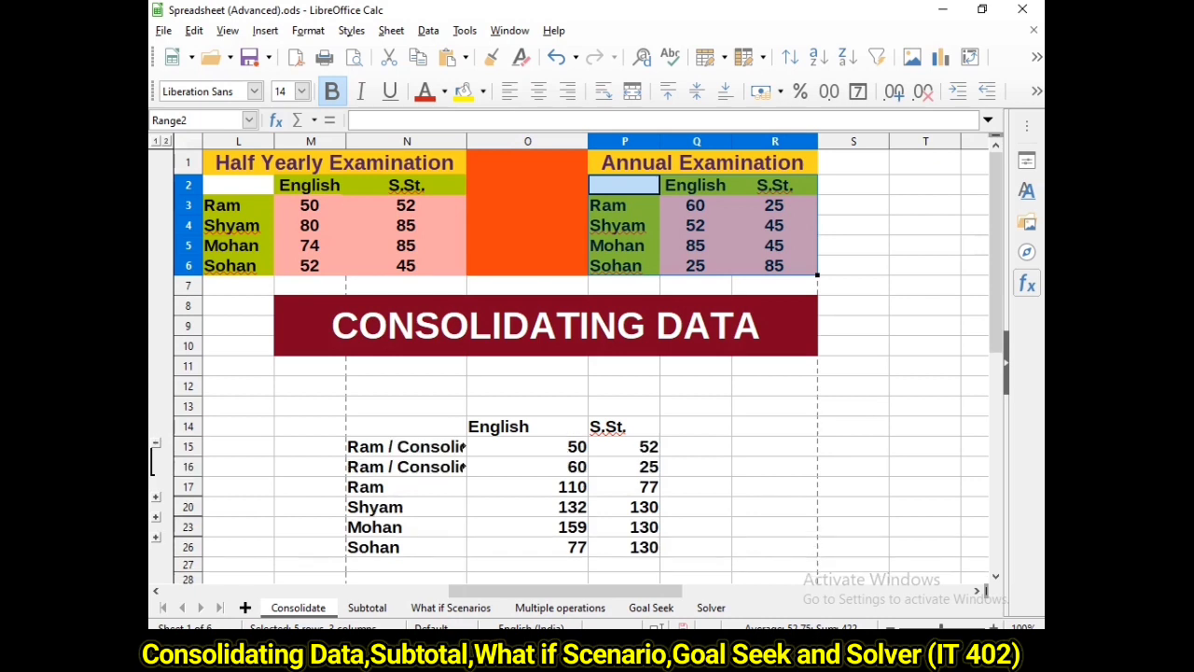
{"action": "left_click_drag", "start_coordinate": [467, 141], "coordinate": [539, 141]}
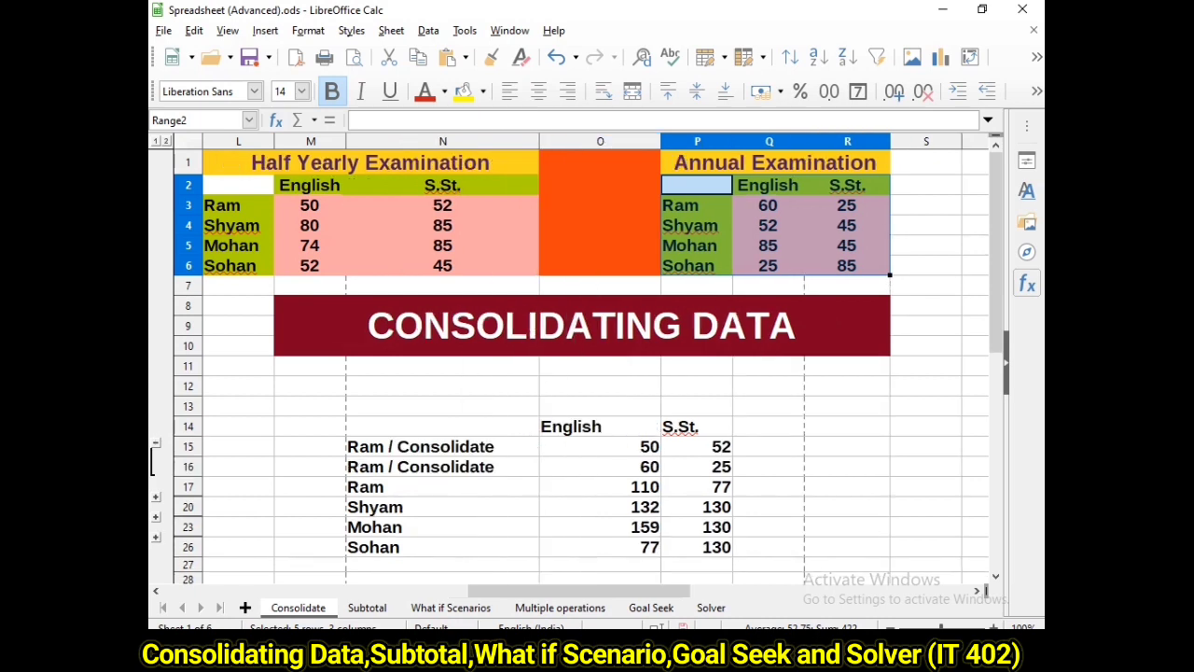
Expand the detail rows of the remaining three students in the consolidated table
{"action": "left_click", "coordinate": [156, 497]}
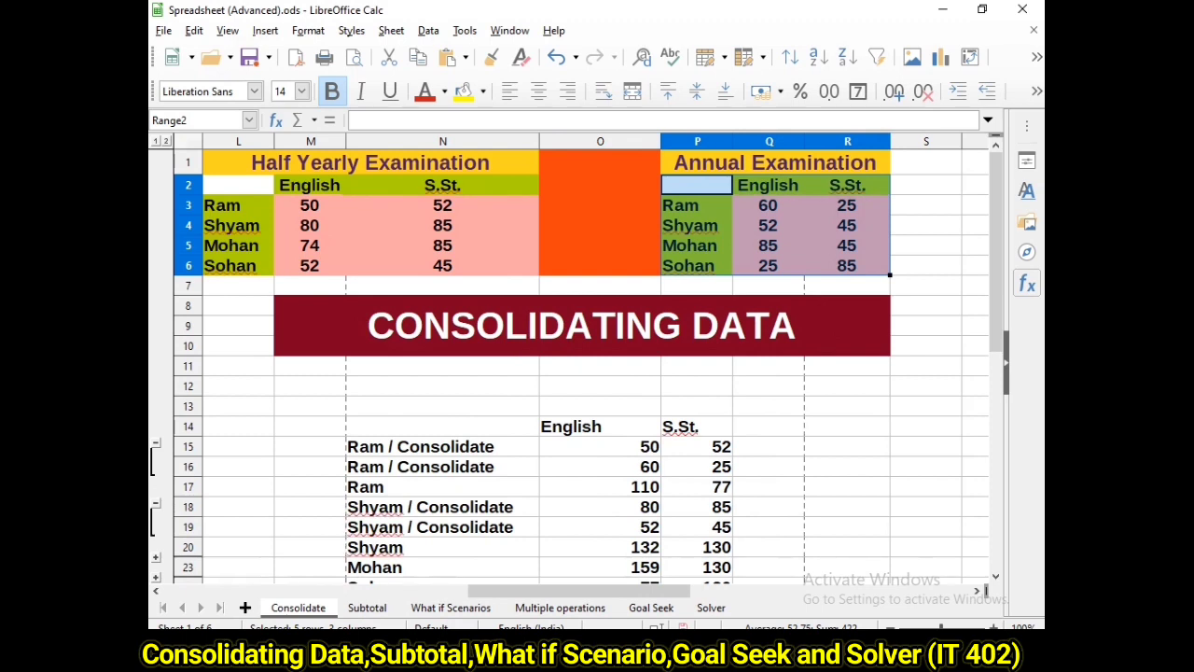
{"action": "left_click", "coordinate": [156, 557]}
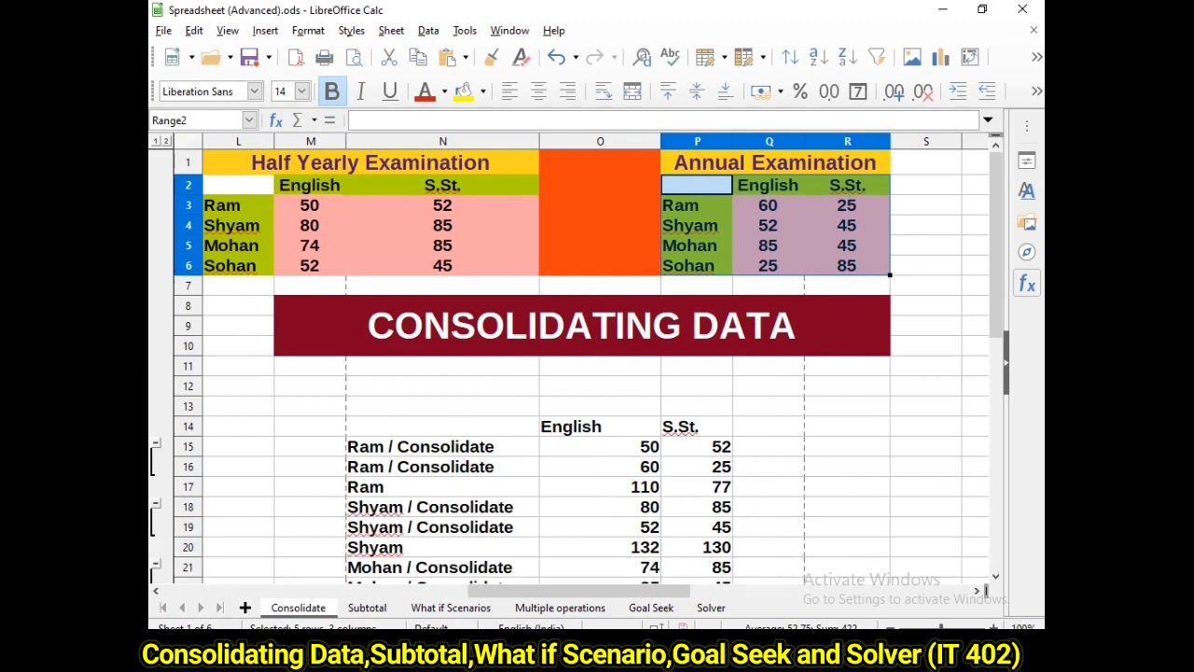
{"action": "scroll", "coordinate": [155, 557], "scroll_direction": "down", "scroll_amount": 2}
{"action": "left_click", "coordinate": [156, 491]}
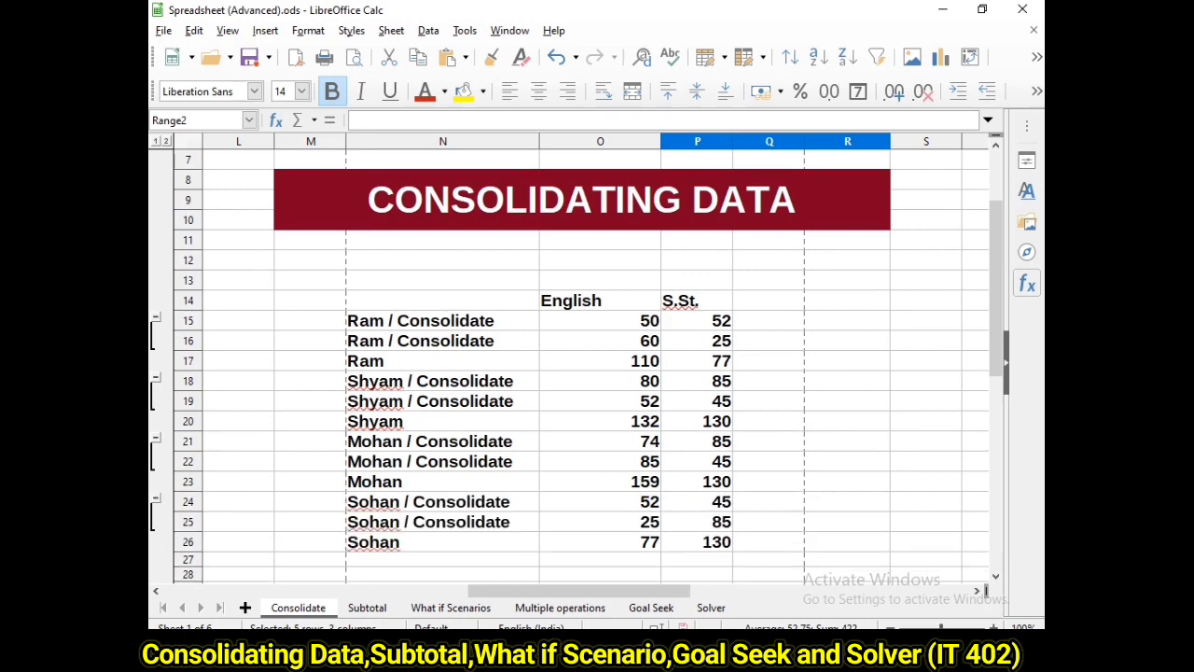
Collapse the detail rows of all four students in the consolidated table
{"action": "scroll", "coordinate": [597, 421], "scroll_direction": "down", "scroll_amount": 1}
{"action": "scroll", "coordinate": [597, 421], "scroll_direction": "up", "scroll_amount": 1}
{"action": "scroll", "coordinate": [597, 421], "scroll_direction": "up", "scroll_amount": 1}
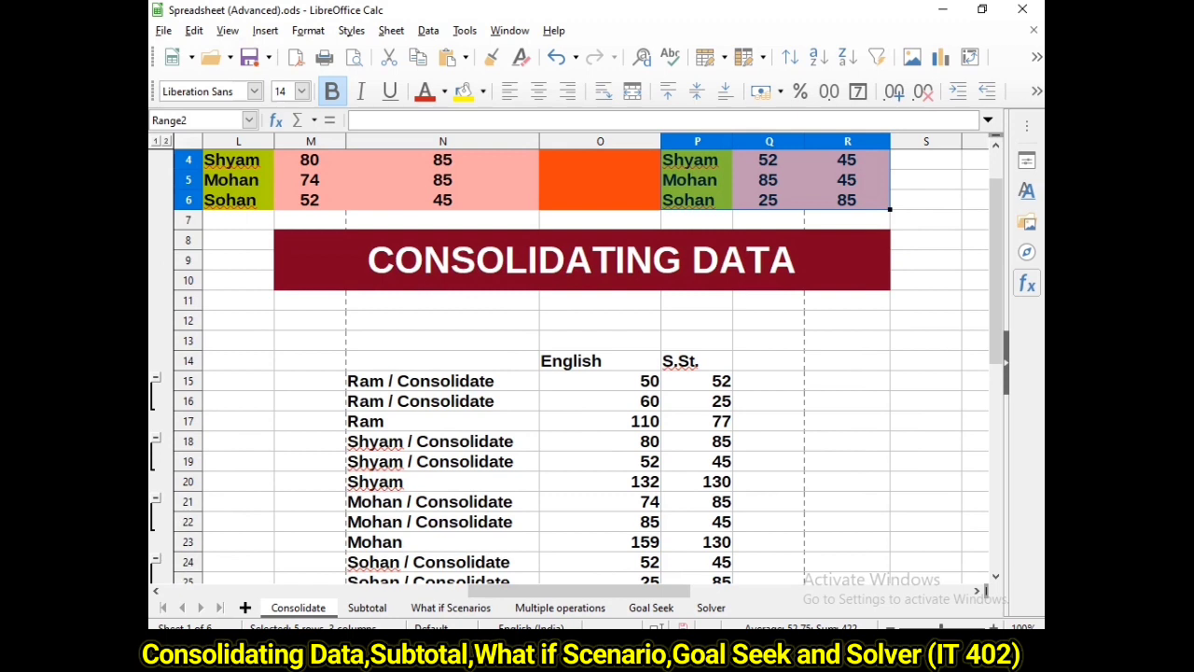
{"action": "scroll", "coordinate": [597, 420], "scroll_direction": "up", "scroll_amount": 1}
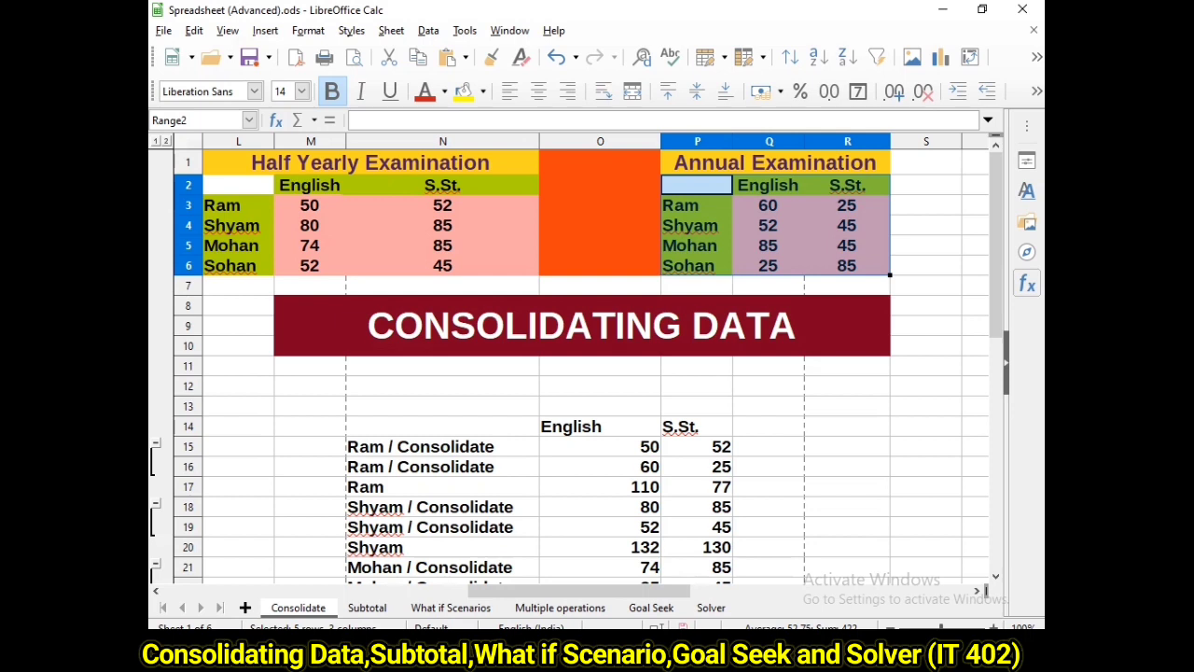
{"action": "left_click", "coordinate": [156, 443]}
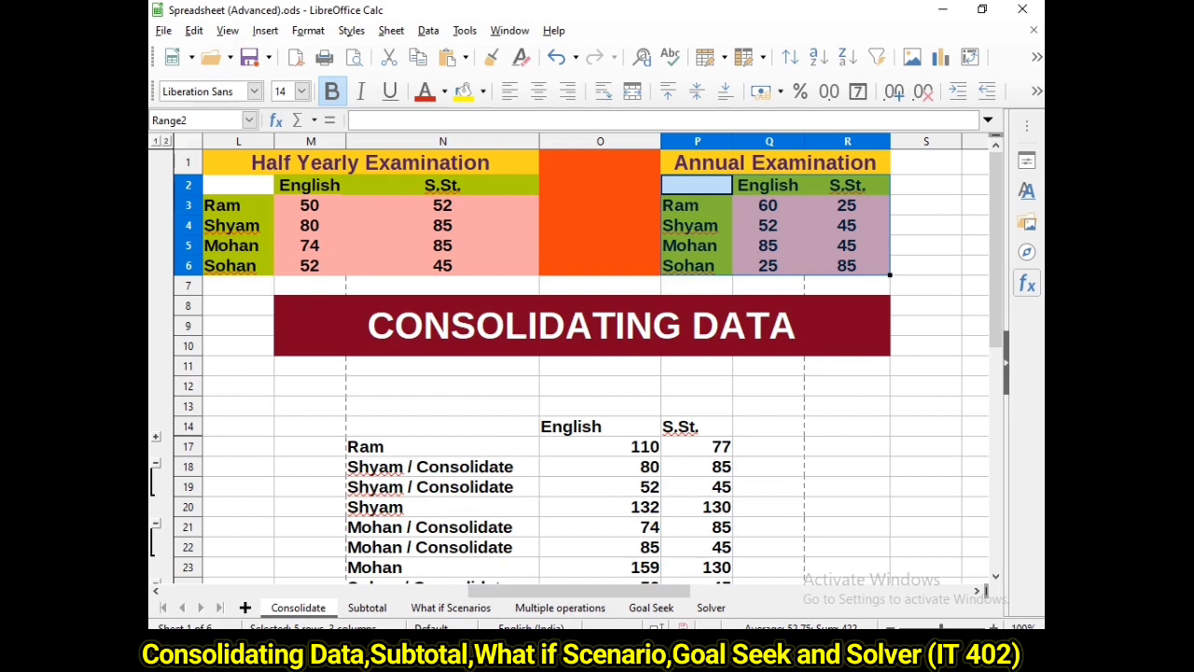
{"action": "left_click", "coordinate": [156, 463]}
{"action": "left_click", "coordinate": [156, 483]}
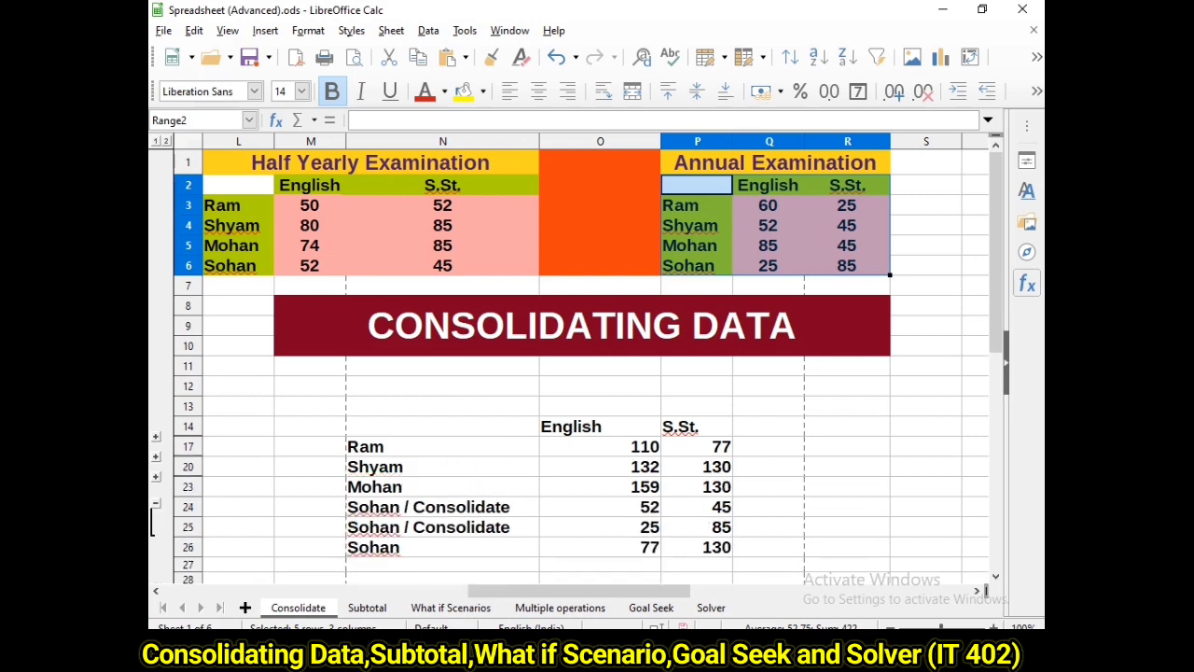
{"action": "left_click", "coordinate": [156, 535]}
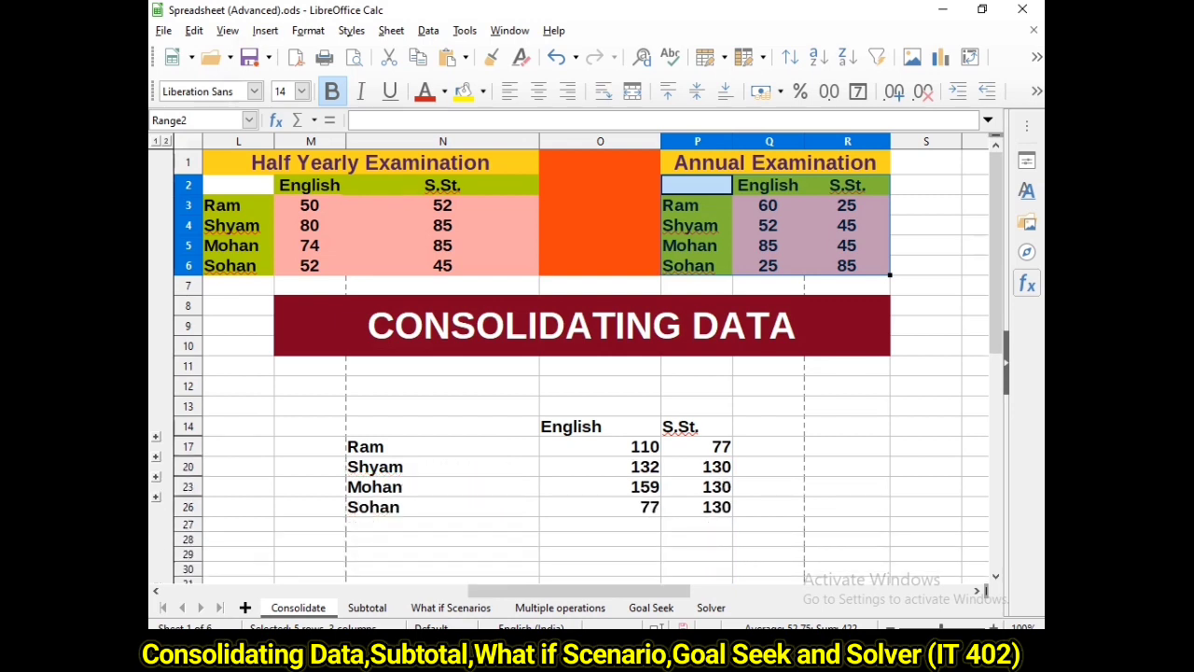
Set the first student's half-yearly English mark in cell M3 to 70
{"action": "double_click", "coordinate": [310, 205]}
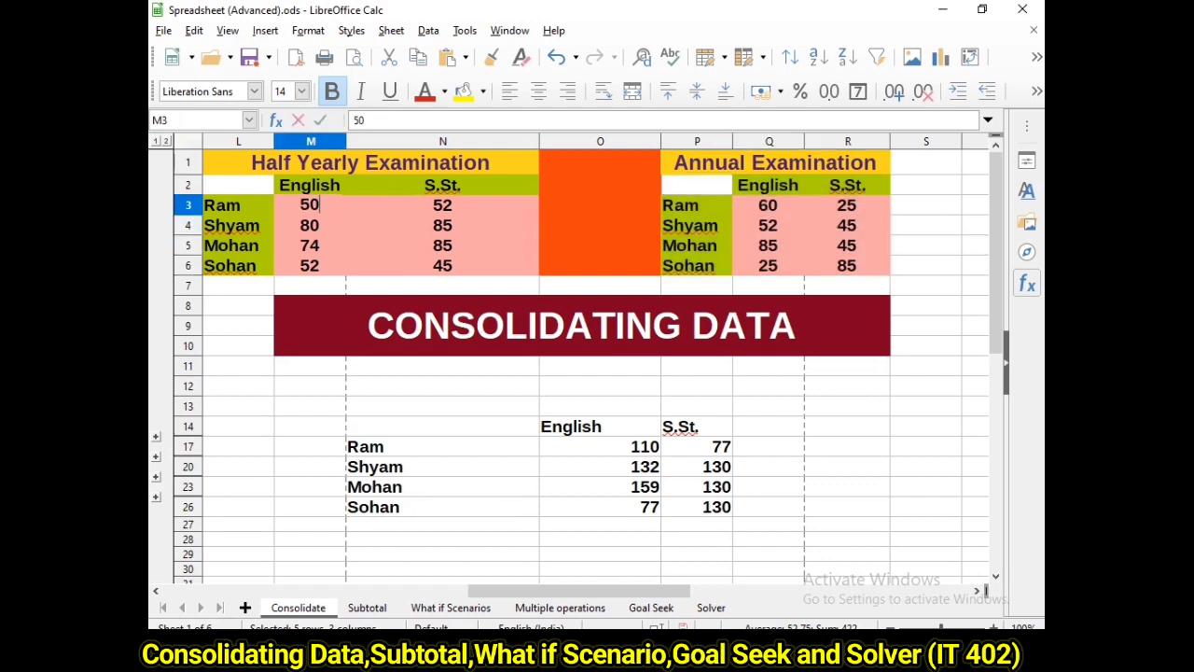
{"action": "key", "text": "BackSpace"}
{"action": "key", "text": "BackSpace"}
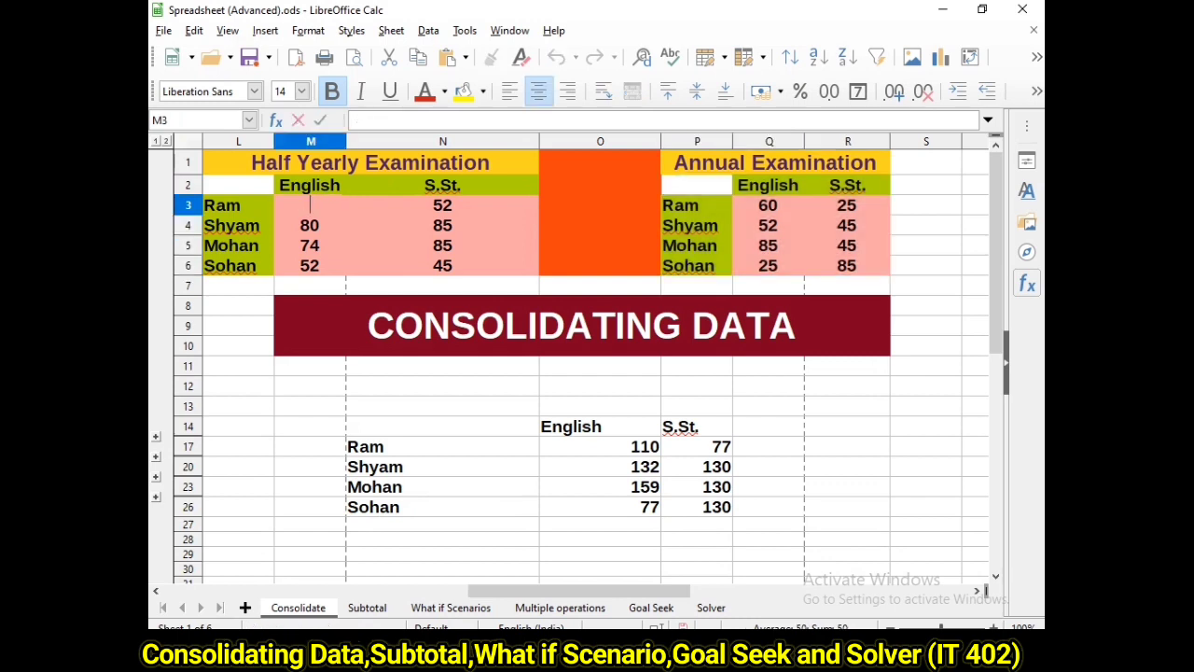
{"action": "type", "text": "70"}
{"action": "key", "text": "Return"}
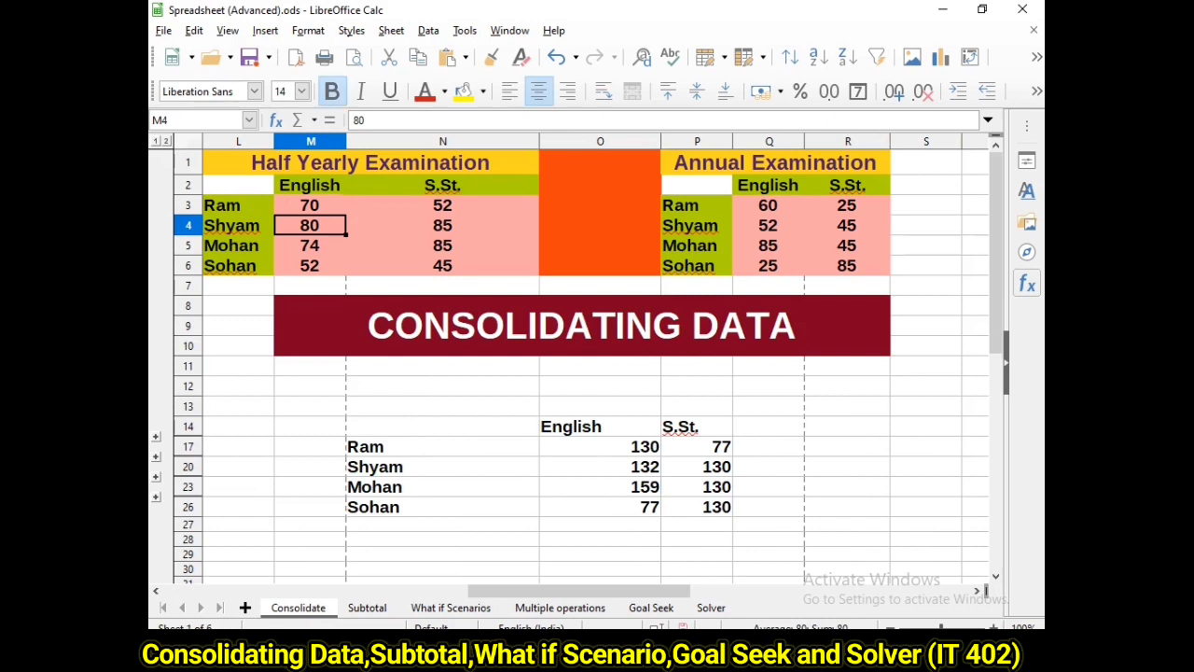
On the Subtotal sheet, add Sum subtotals of Quantity grouped by Item to B6:D18, and widen column B to fit the labels
{"action": "key", "text": "ctrl+Page_Down"}
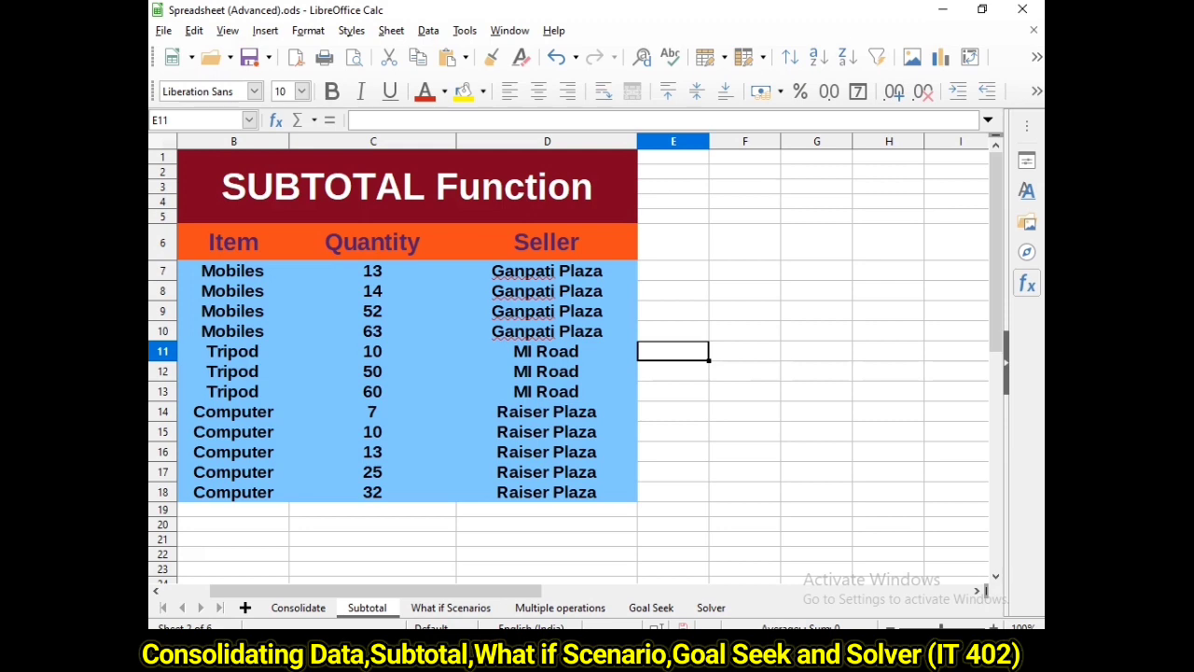
{"action": "left_click_drag", "start_coordinate": [233, 241], "coordinate": [547, 491]}
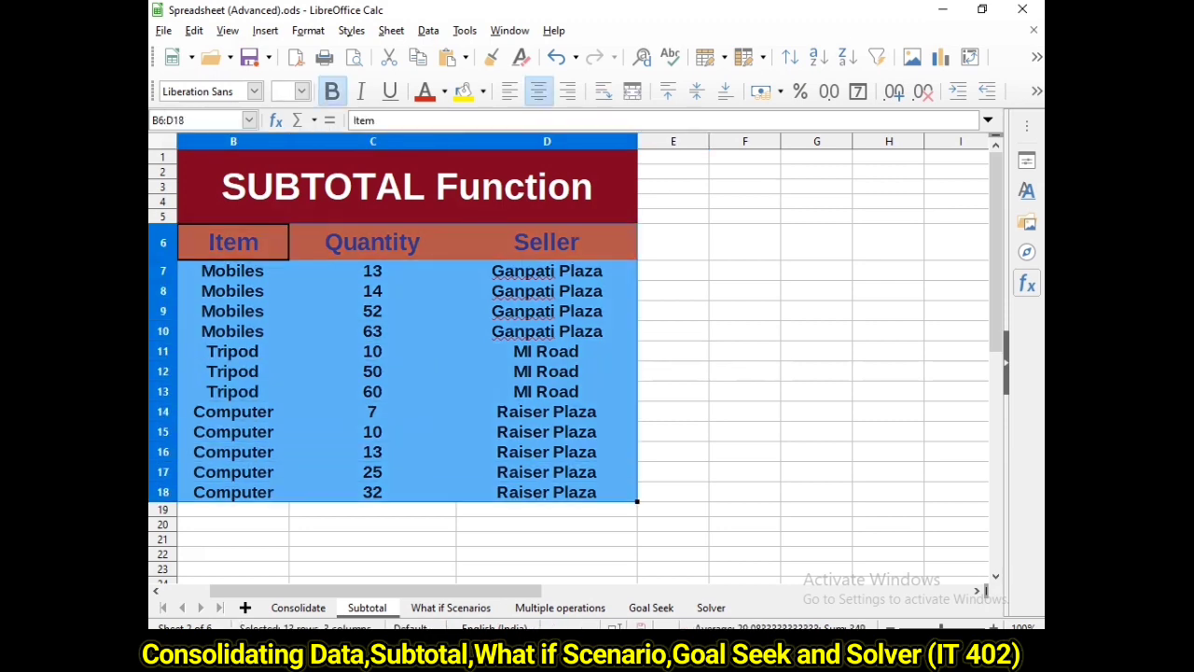
{"action": "left_click", "coordinate": [428, 30]}
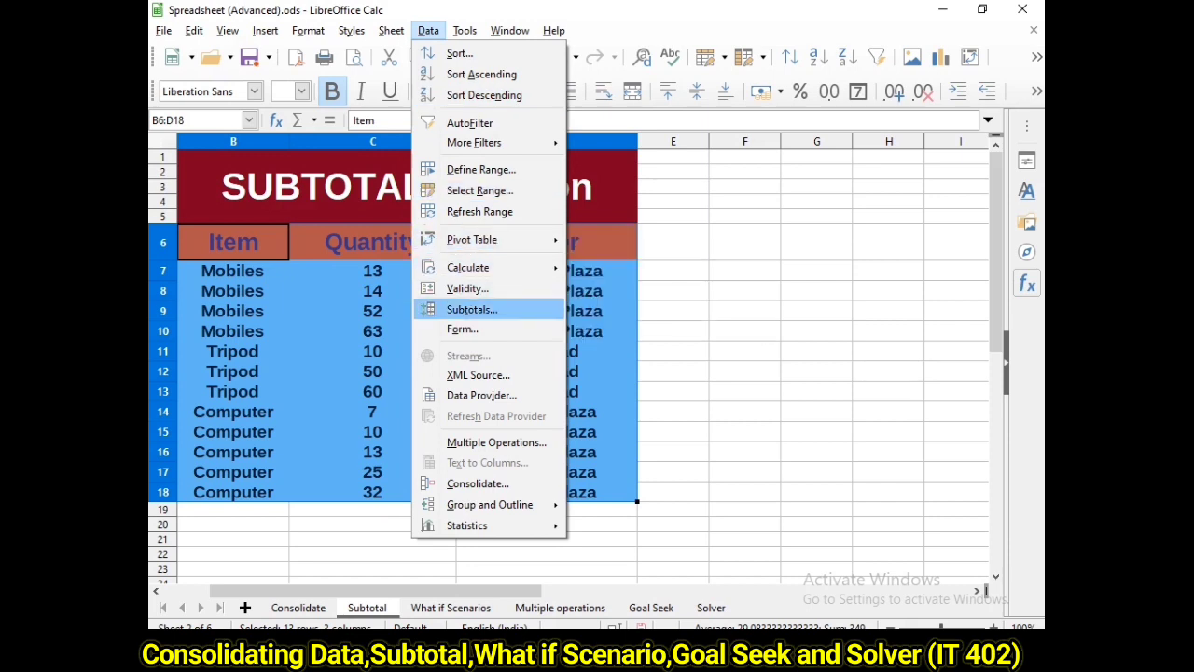
{"action": "left_click", "coordinate": [472, 310]}
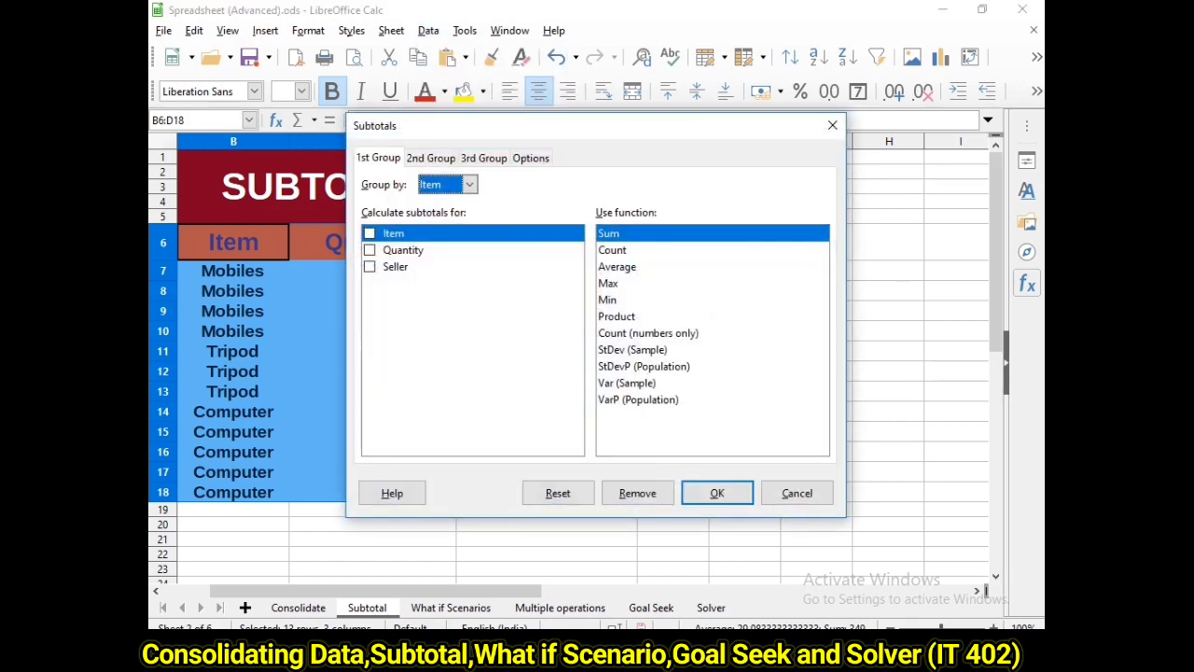
{"action": "left_click", "coordinate": [430, 157]}
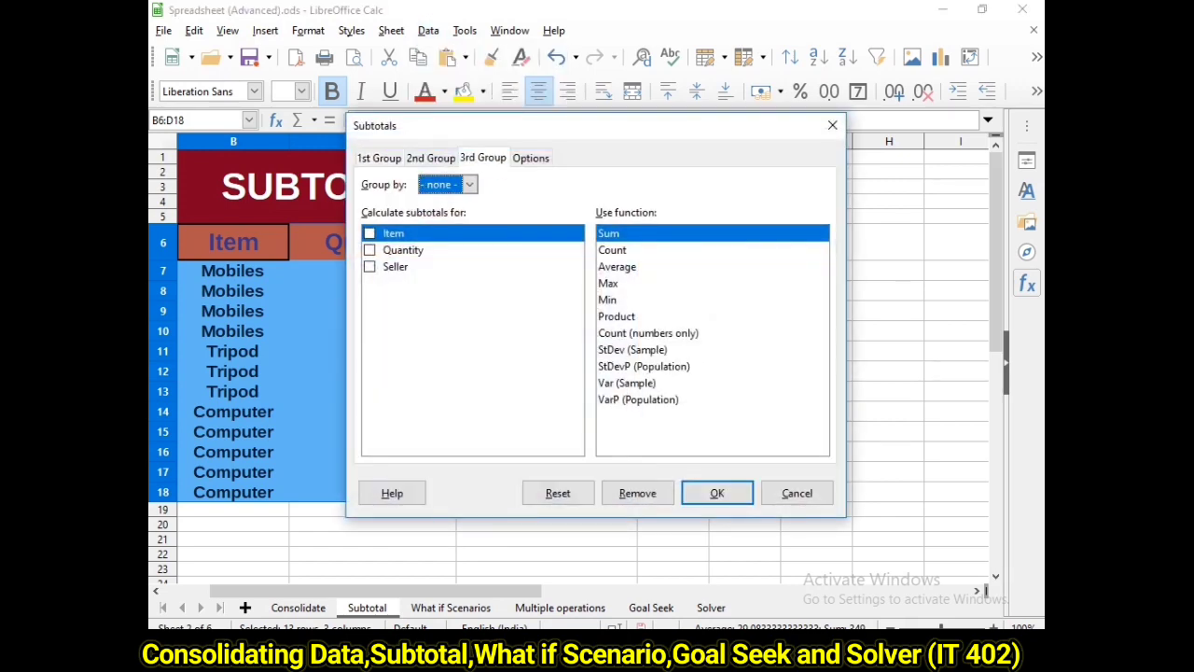
{"action": "left_click", "coordinate": [378, 157]}
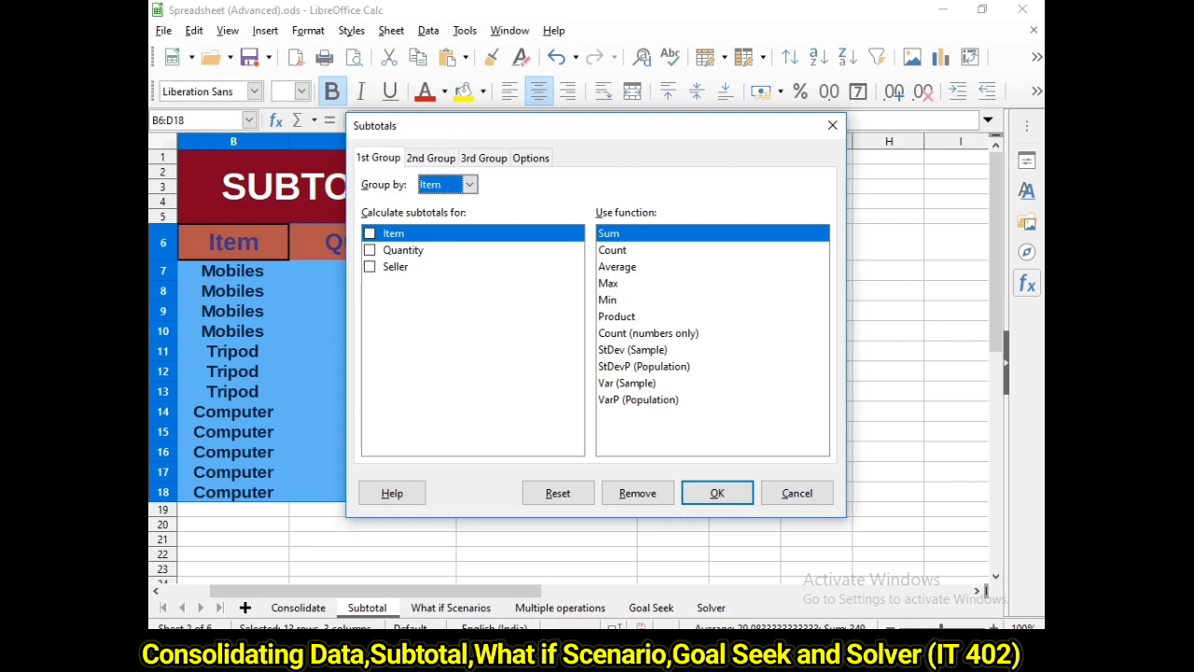
{"action": "left_click", "coordinate": [469, 184]}
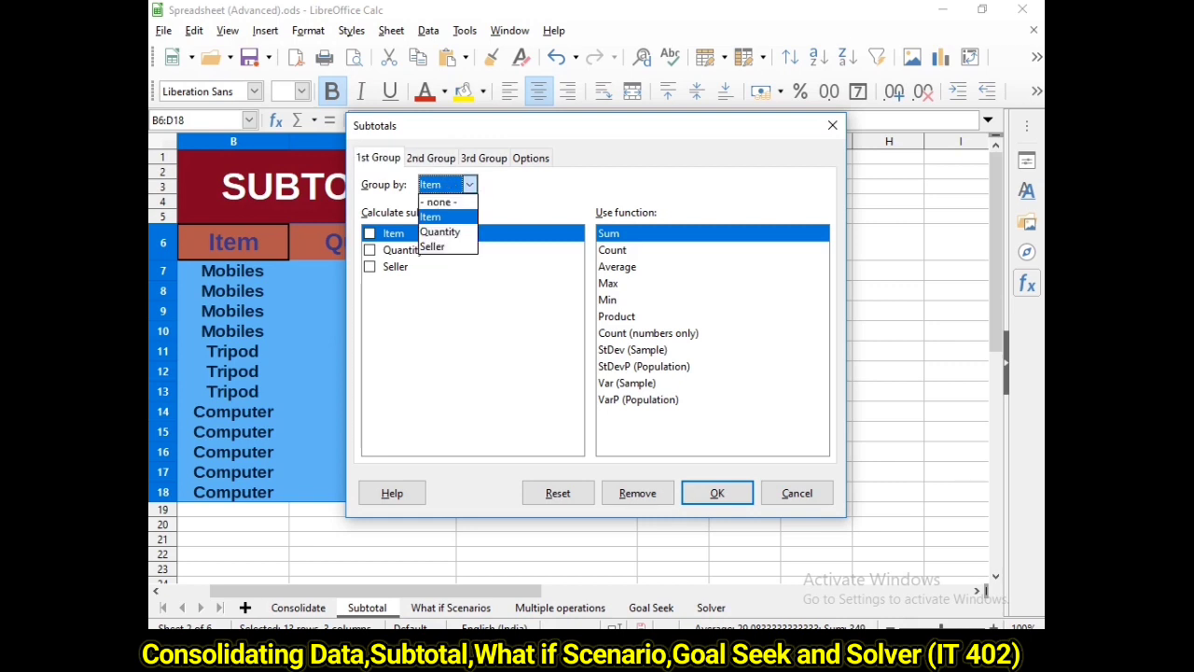
{"action": "key", "text": "Return"}
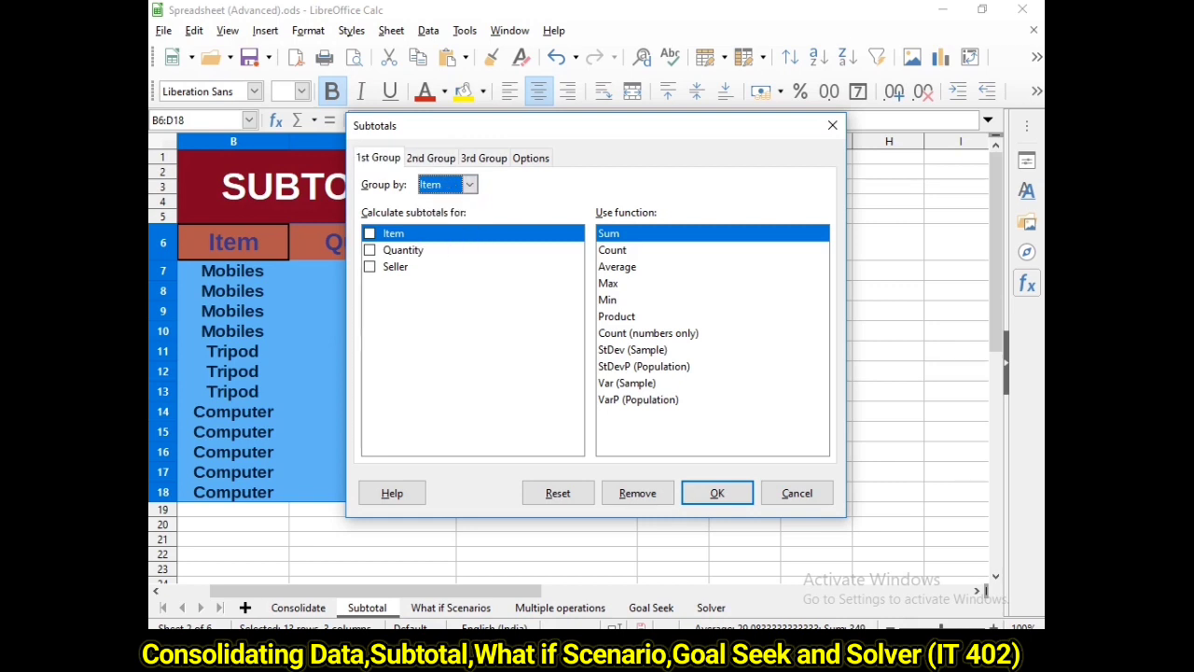
{"action": "left_click", "coordinate": [369, 250]}
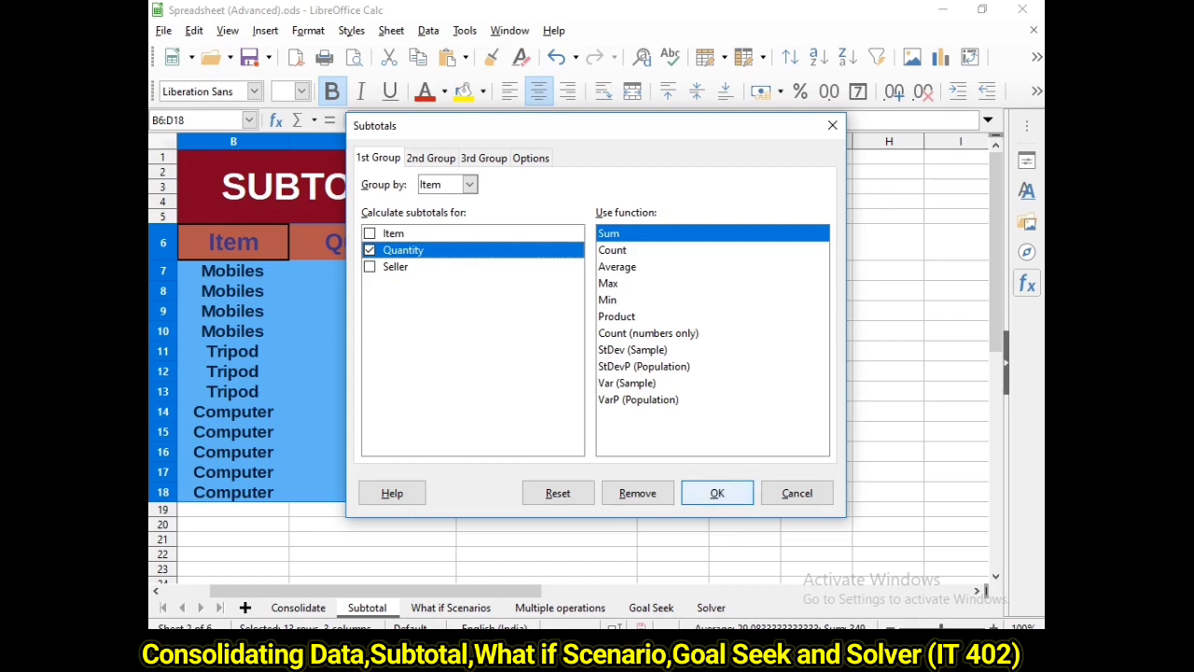
{"action": "key", "text": "Return"}
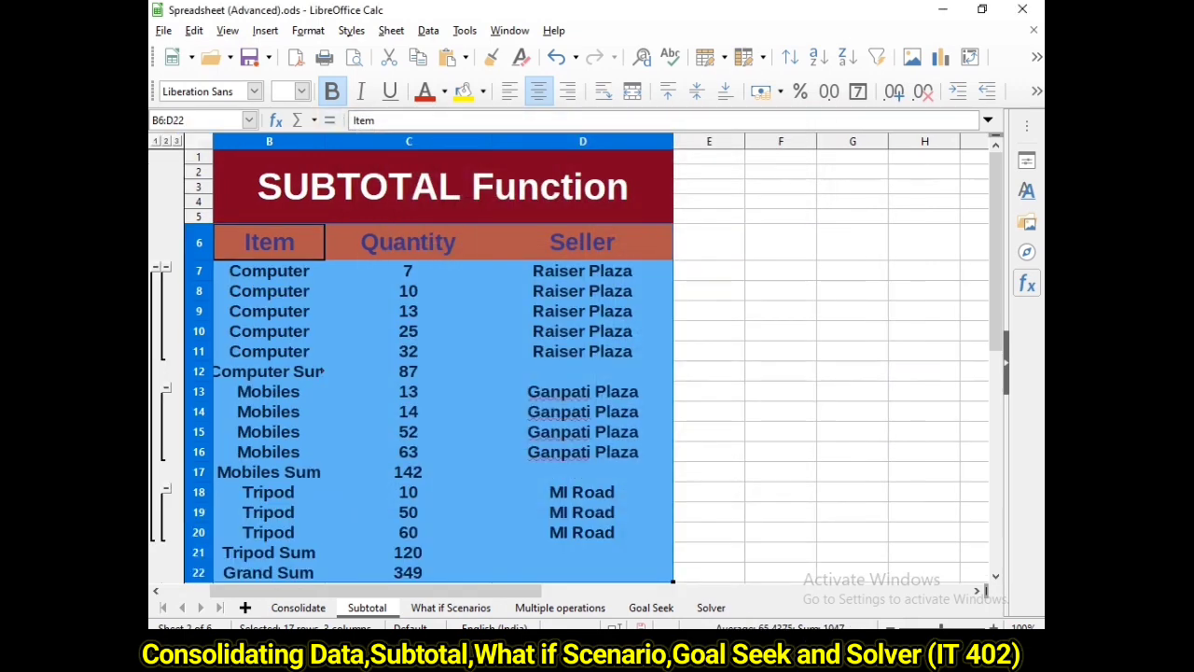
{"action": "left_click_drag", "start_coordinate": [324, 141], "coordinate": [382, 141]}
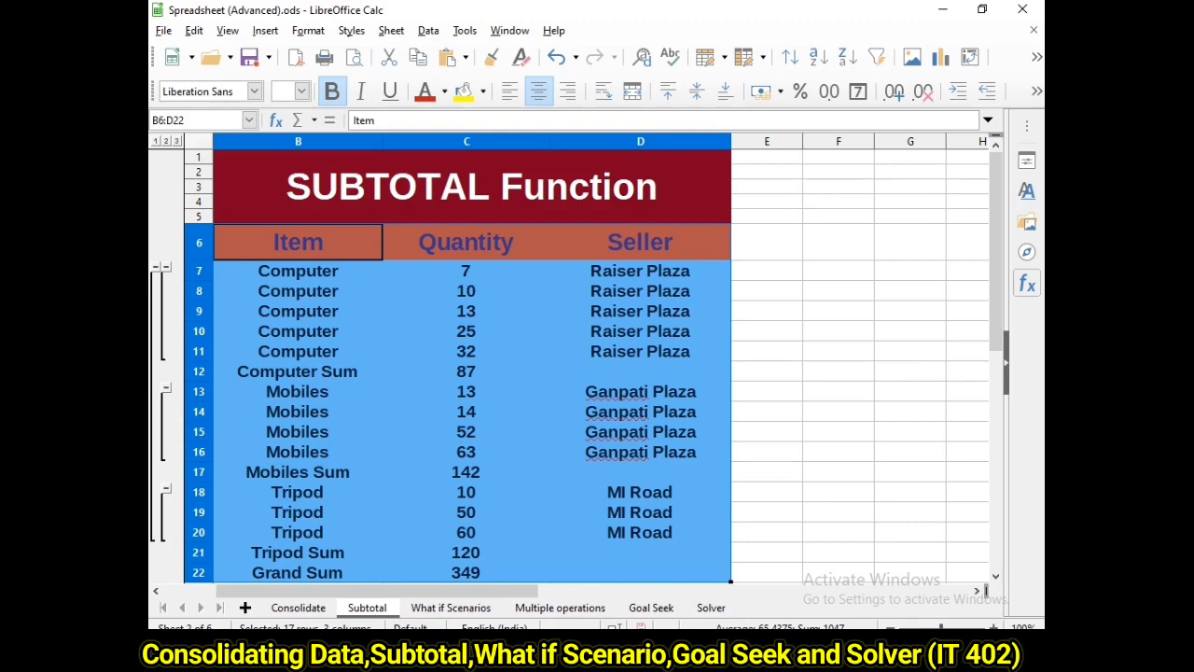
Add a second subtotal group by Seller with the Sum of Quantity, keeping Item as the first group, and deselect the table
{"action": "left_click", "coordinate": [428, 29]}
{"action": "left_click", "coordinate": [453, 307]}
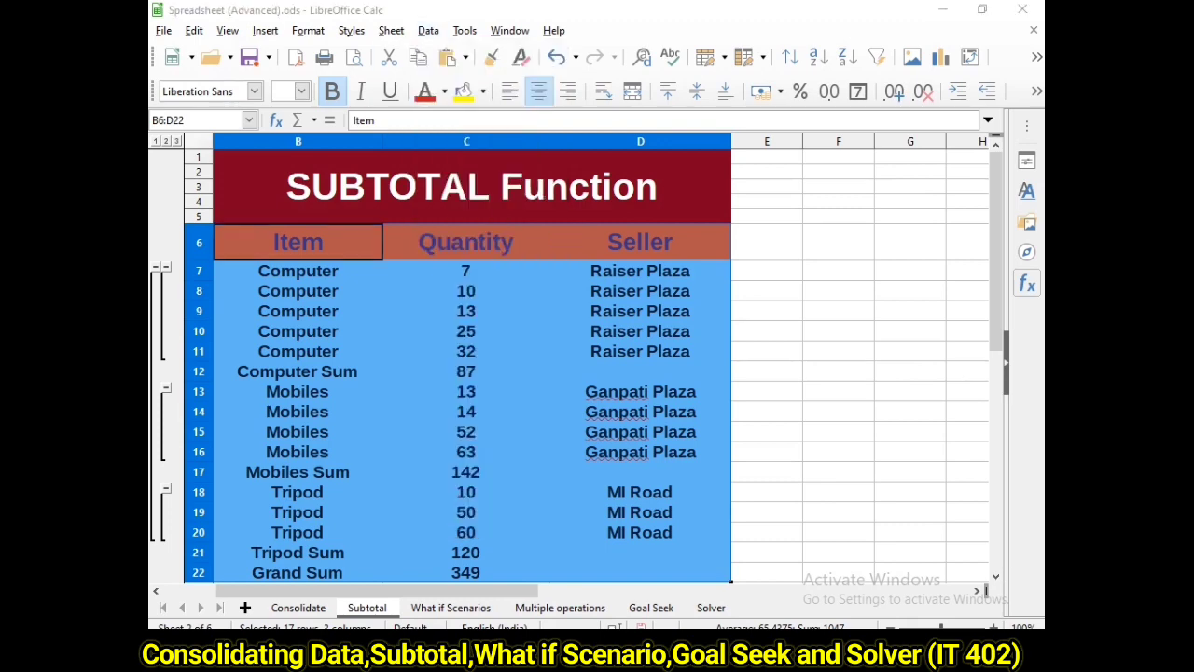
{"action": "left_click", "coordinate": [469, 184]}
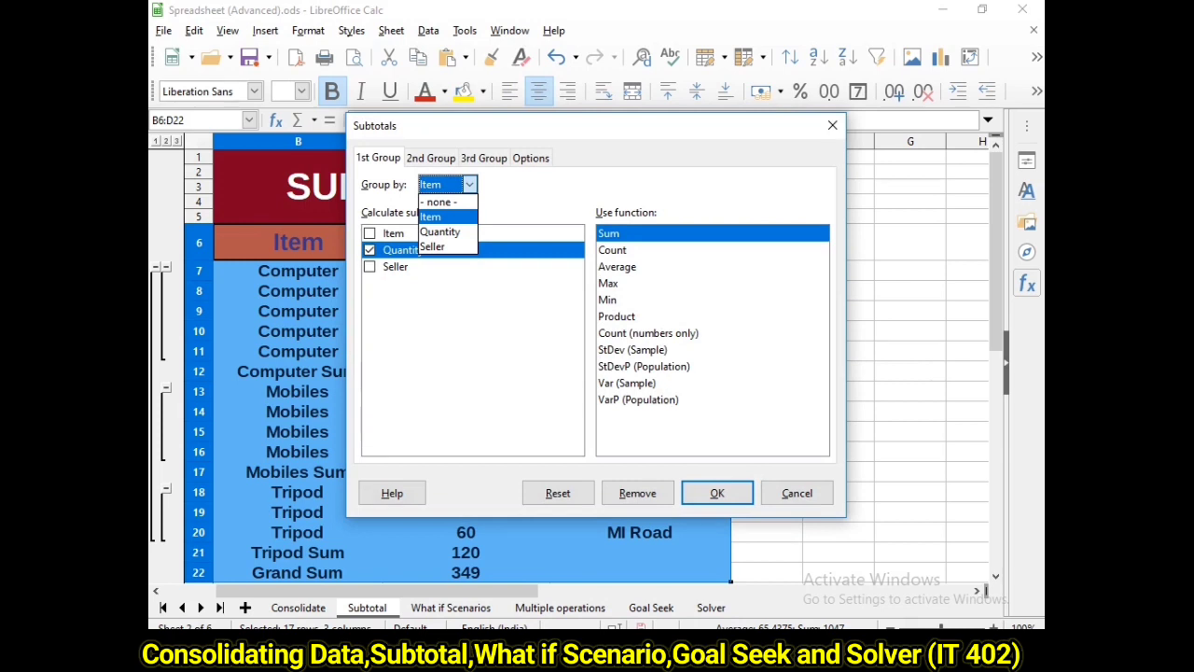
{"action": "key", "text": "Return"}
{"action": "left_click", "coordinate": [431, 158]}
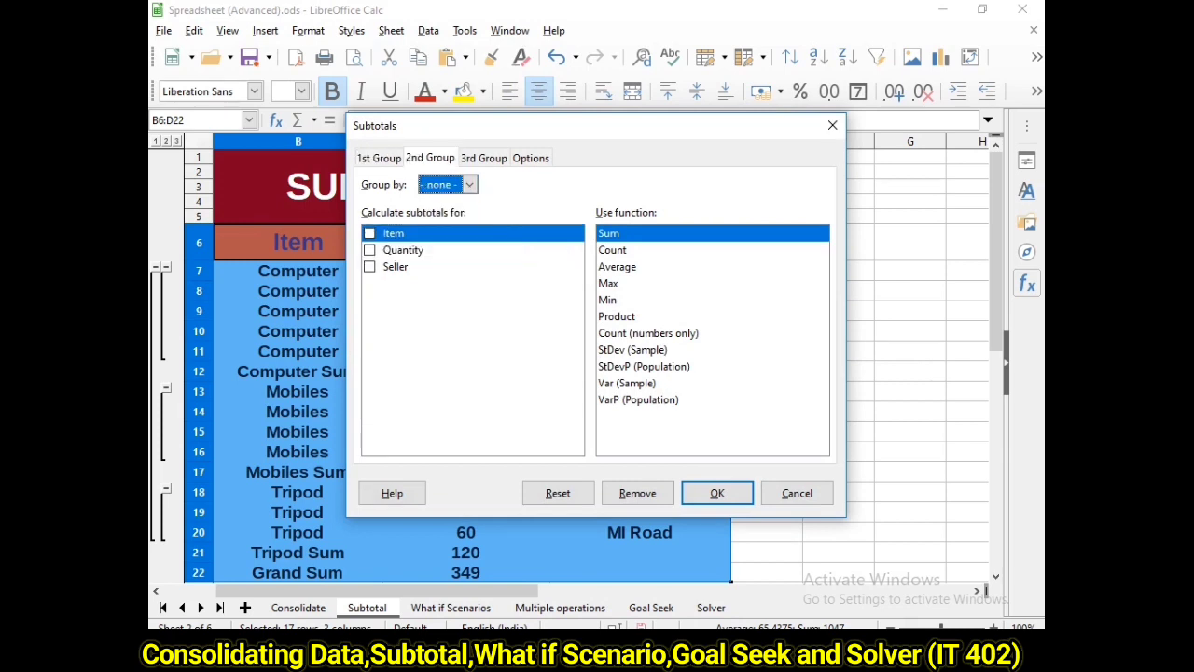
{"action": "left_click", "coordinate": [469, 184]}
{"action": "key", "text": "Down"}
{"action": "key", "text": "Down"}
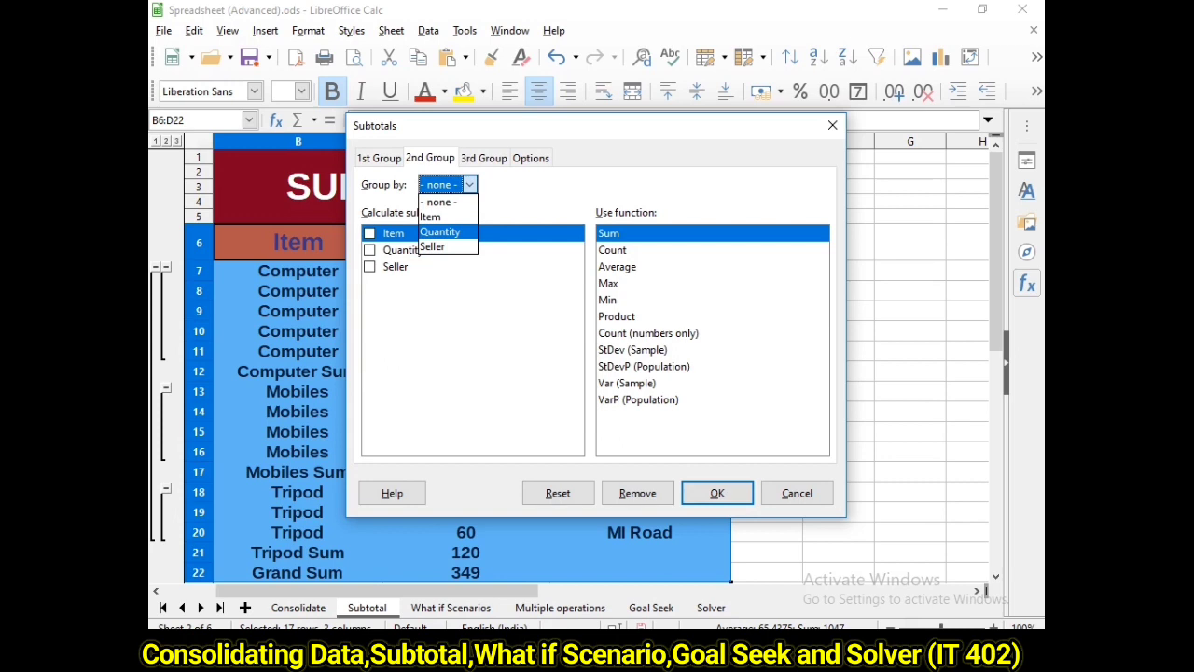
{"action": "key", "text": "Down"}
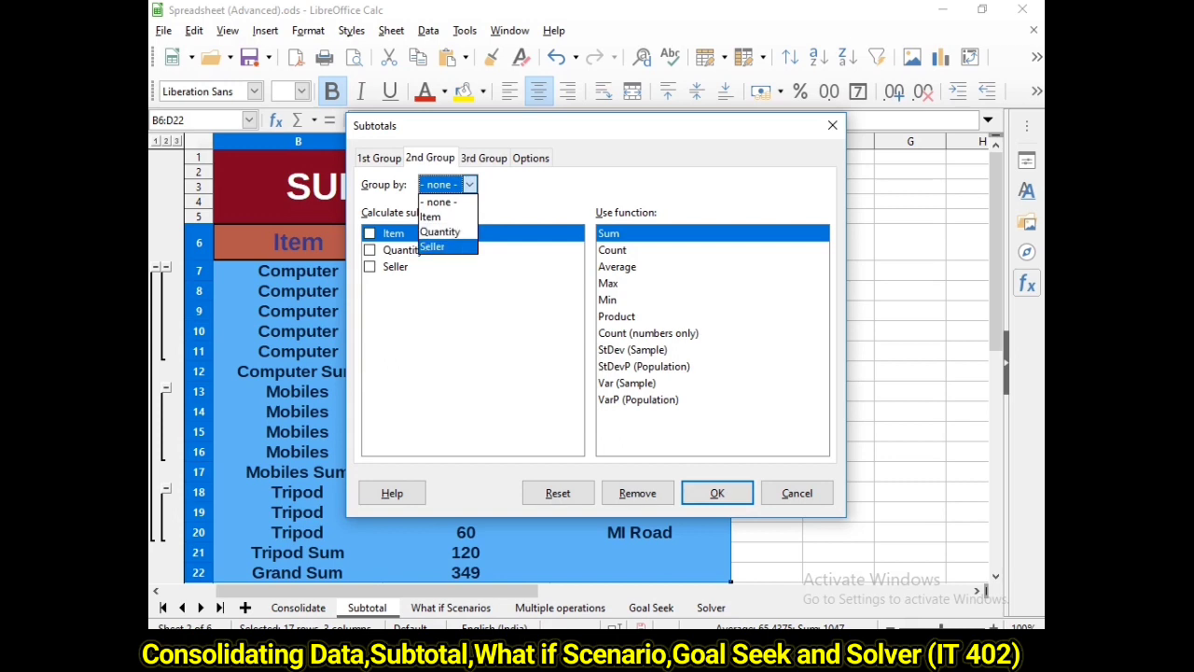
{"action": "key", "text": "Return"}
{"action": "left_click", "coordinate": [371, 250]}
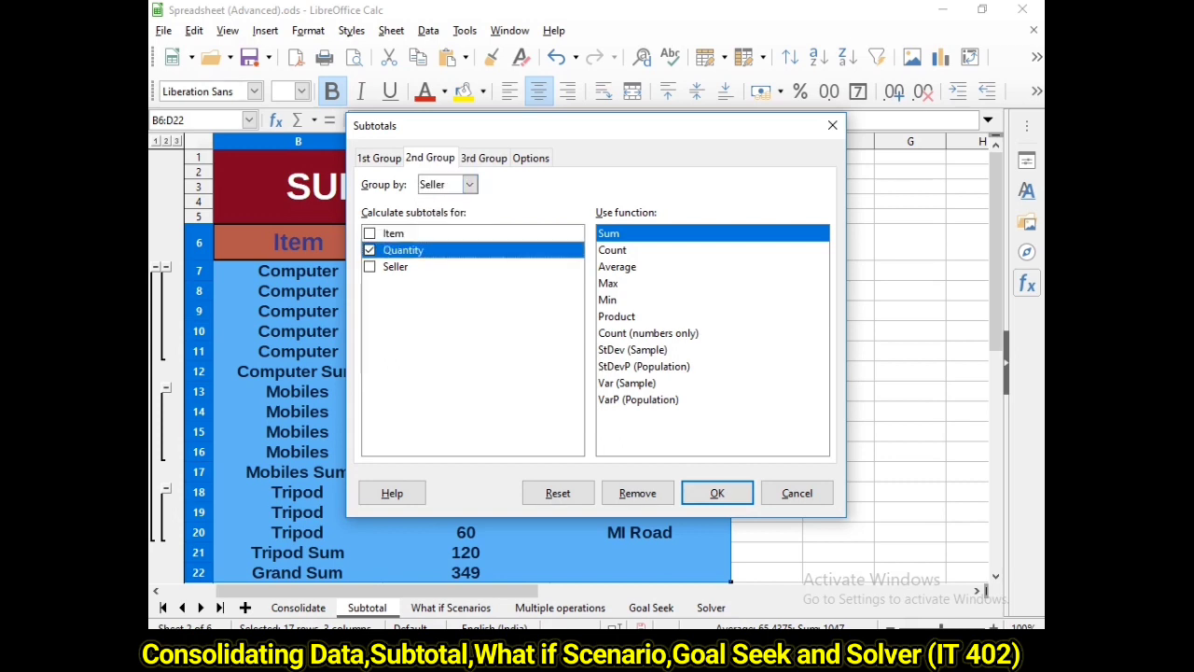
{"action": "key", "text": "Return"}
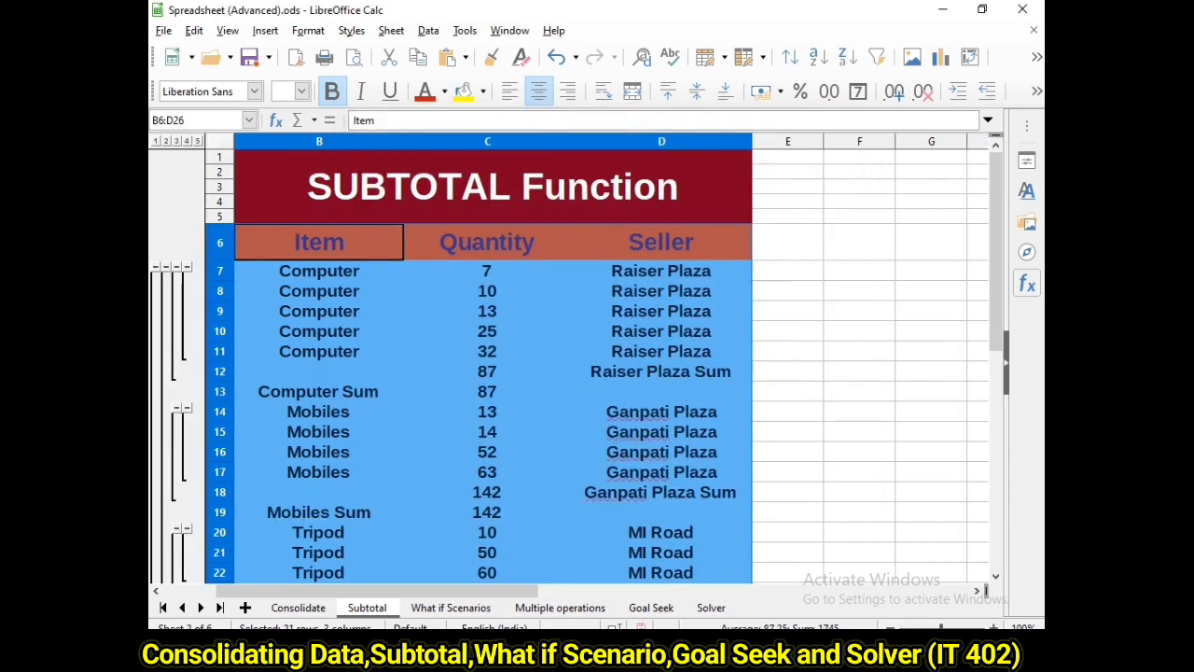
{"action": "scroll", "coordinate": [572, 364], "scroll_direction": "down", "scroll_amount": 1}
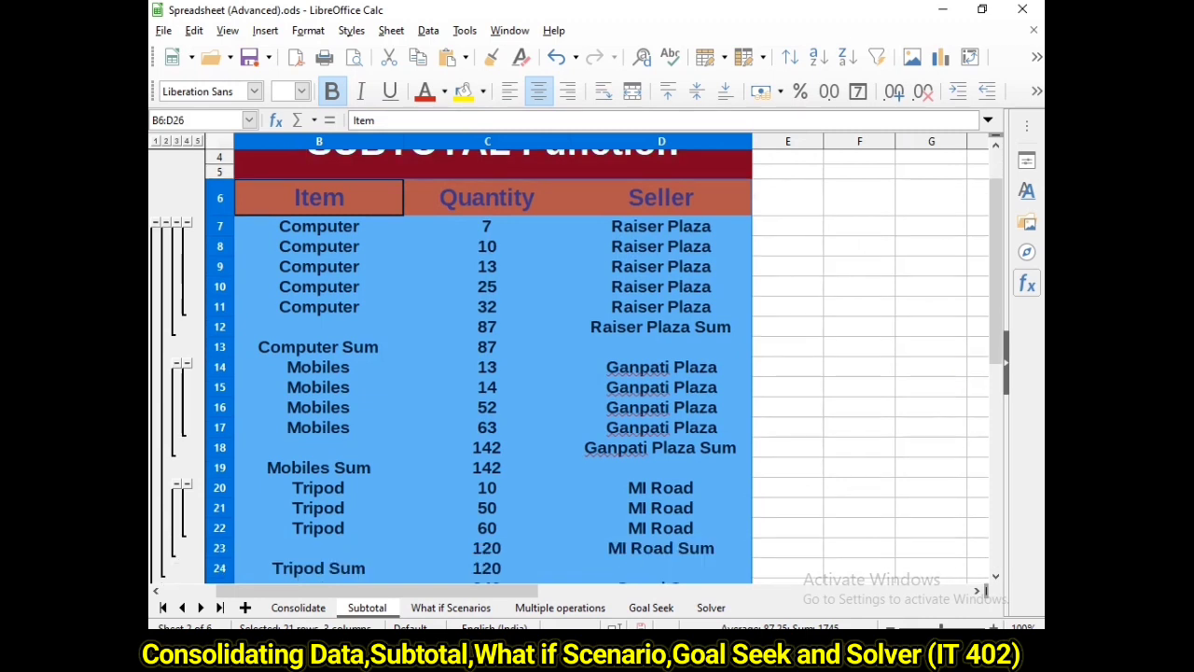
{"action": "scroll", "coordinate": [572, 364], "scroll_direction": "down", "scroll_amount": 2}
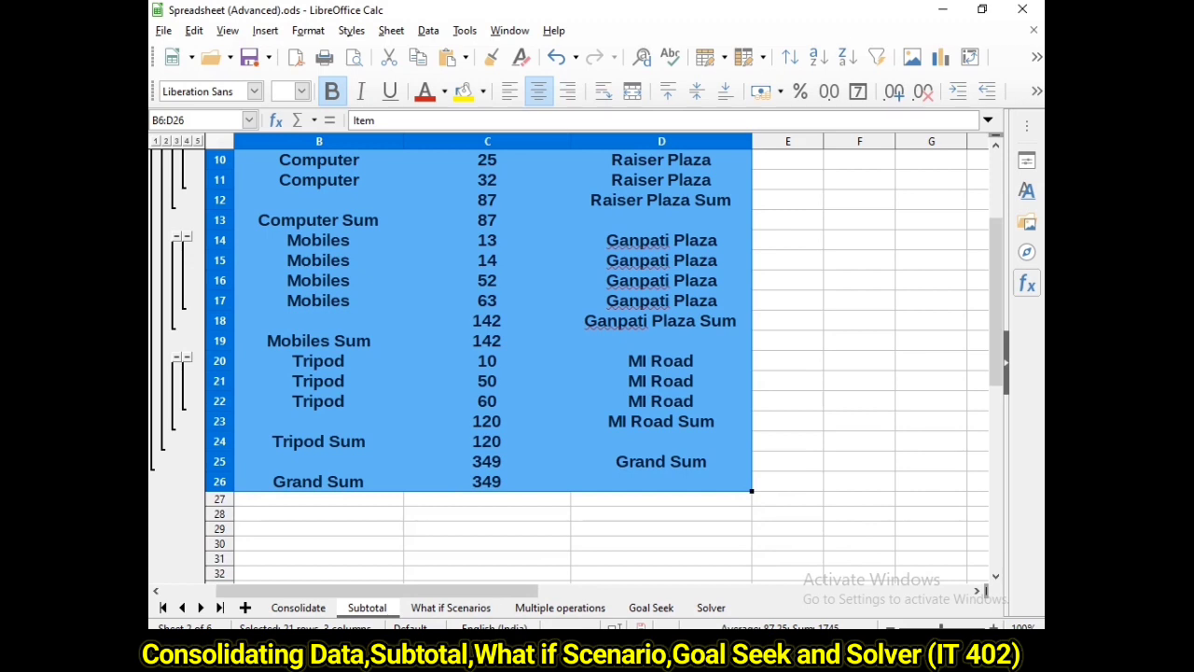
{"action": "scroll", "coordinate": [572, 364], "scroll_direction": "up", "scroll_amount": 3}
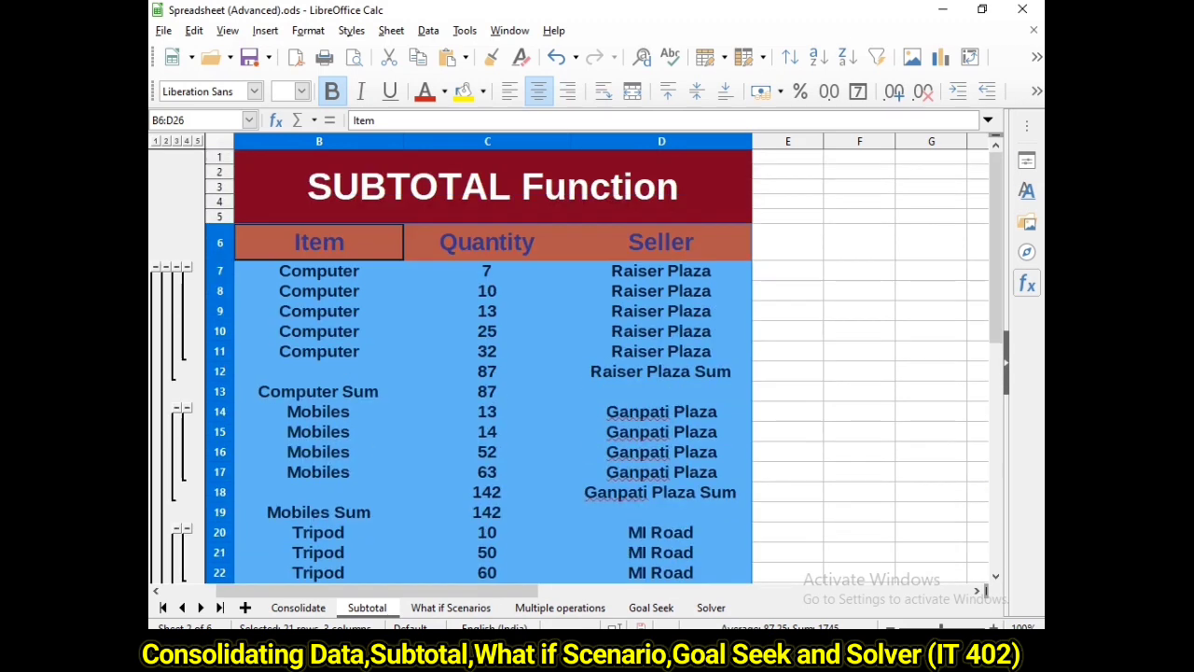
{"action": "left_click", "coordinate": [319, 242]}
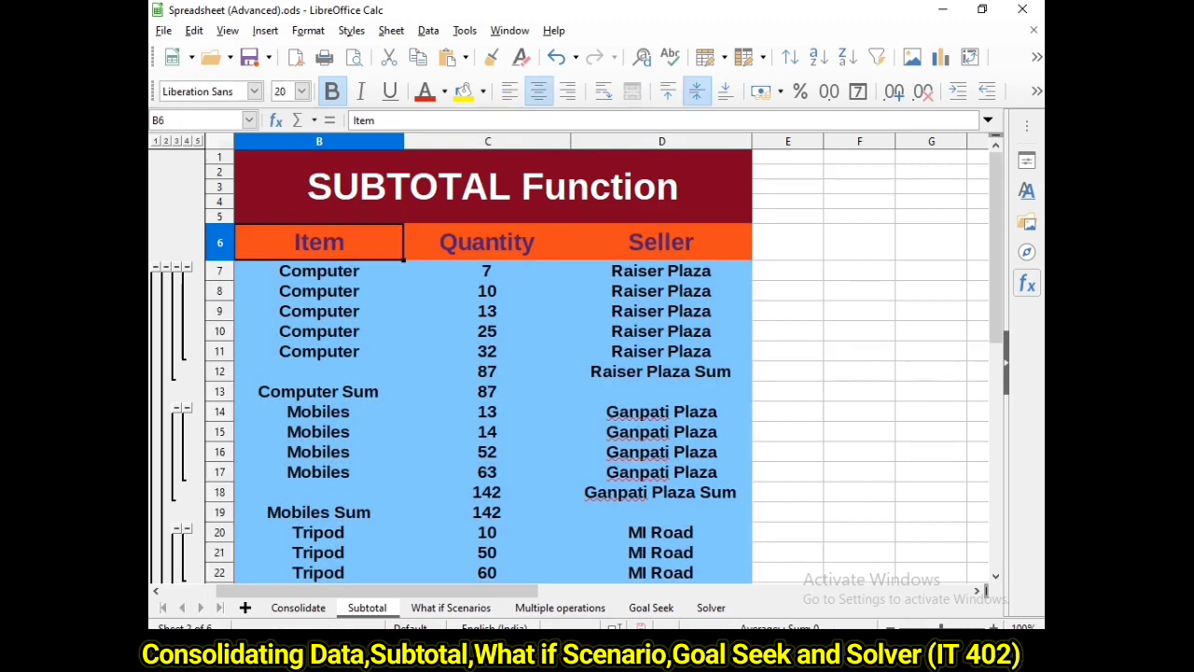
On the What if Scenarios sheet, create a scenario named S1 from A3:B7, adding 100 as a new comment line
{"action": "key", "text": "ctrl+Page_Down"}
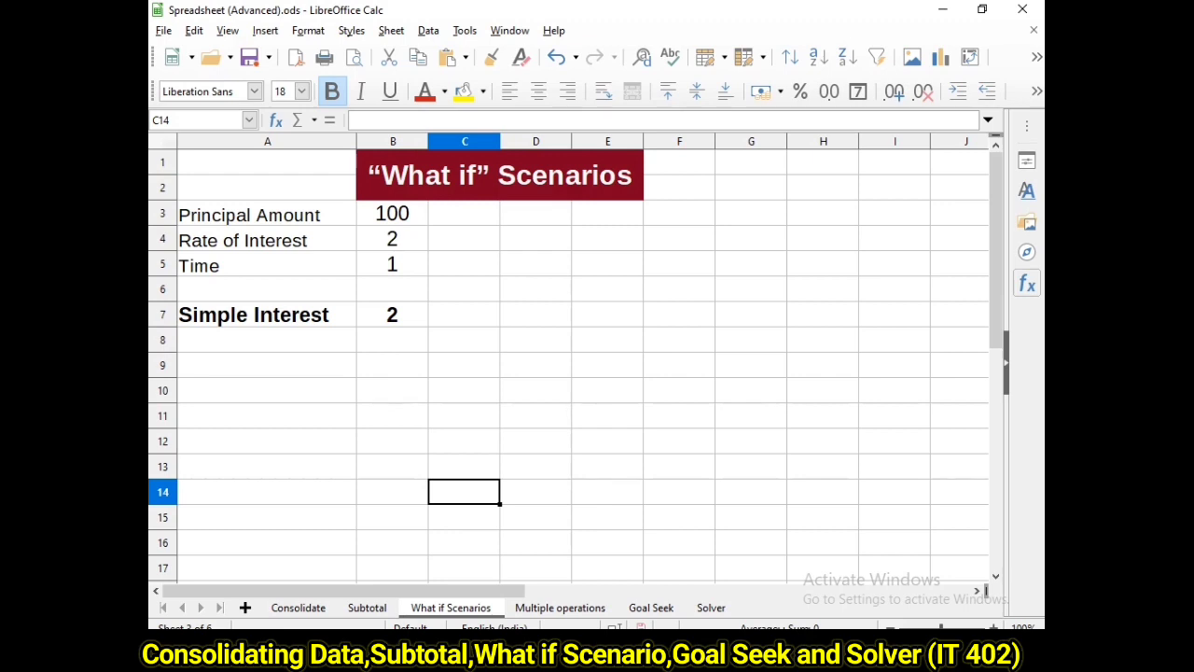
{"action": "left_click_drag", "start_coordinate": [267, 214], "coordinate": [391, 316]}
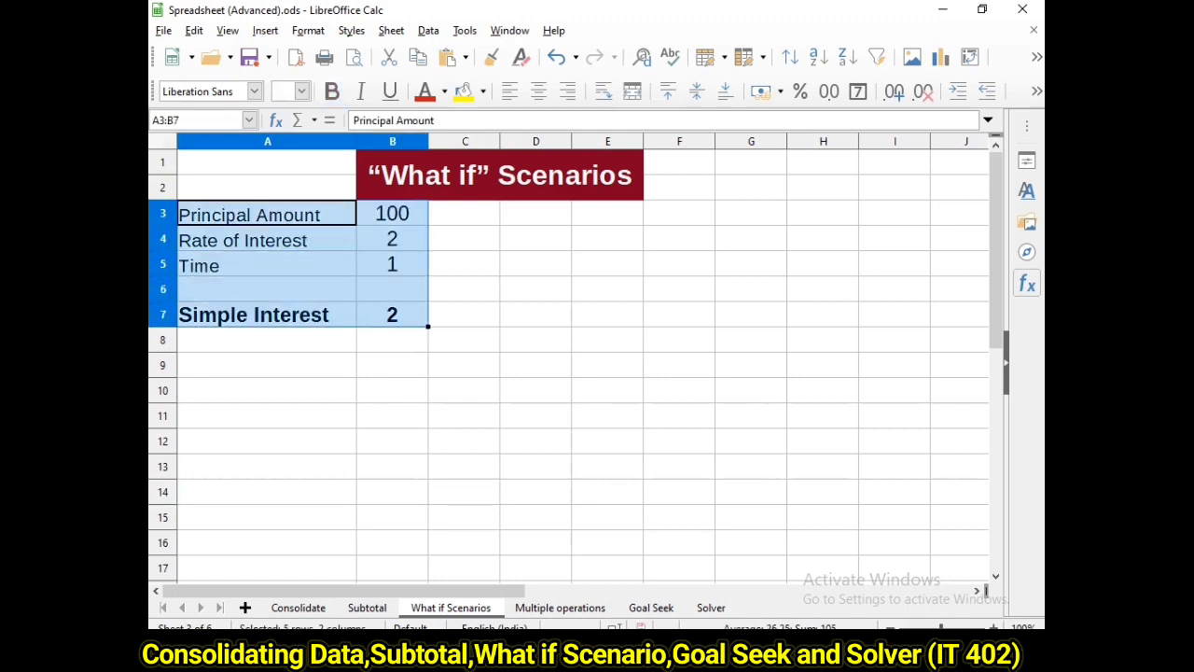
{"action": "key", "text": "alt+t"}
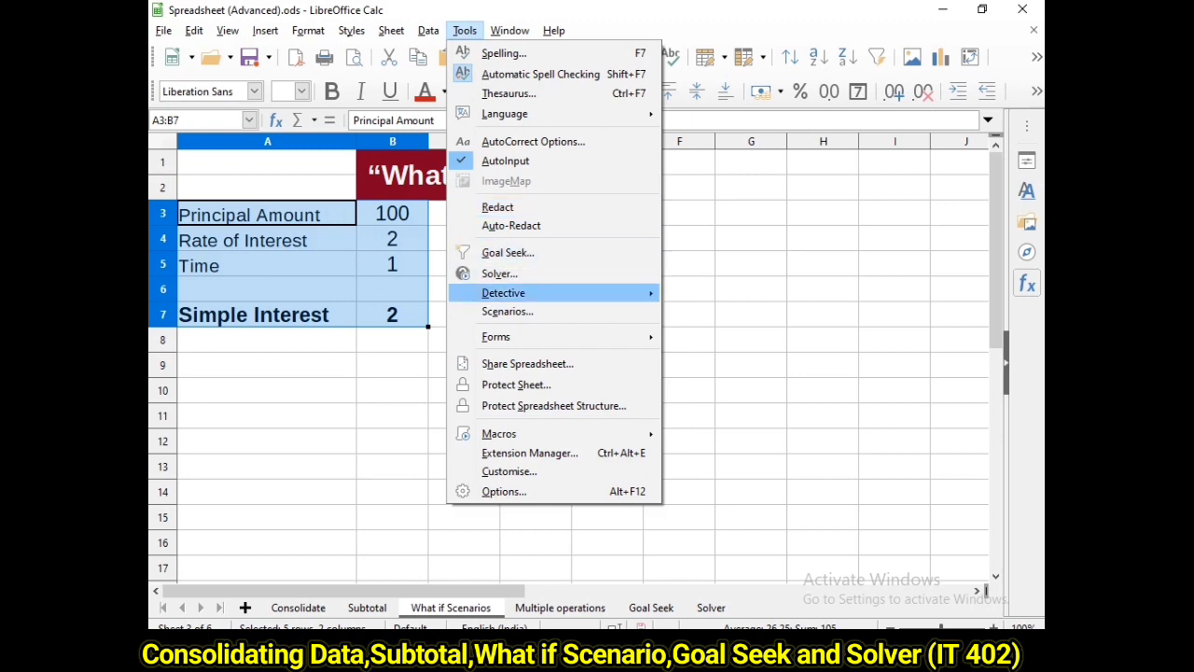
{"action": "key", "text": "Return"}
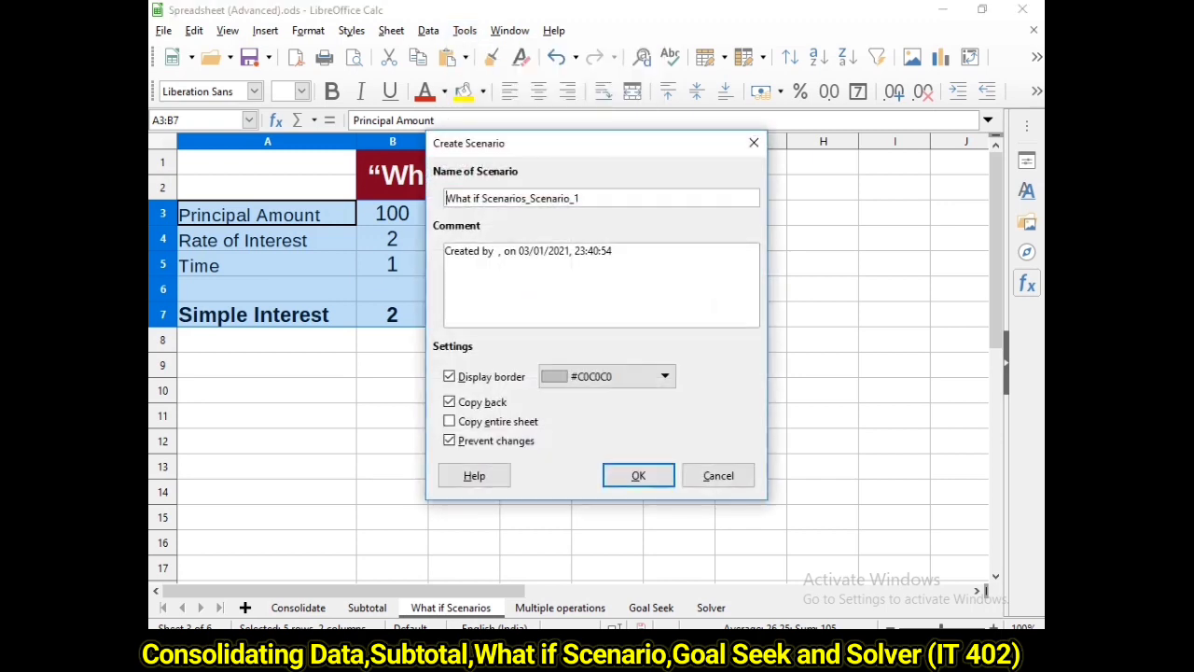
{"action": "key", "text": "ctrl+a"}
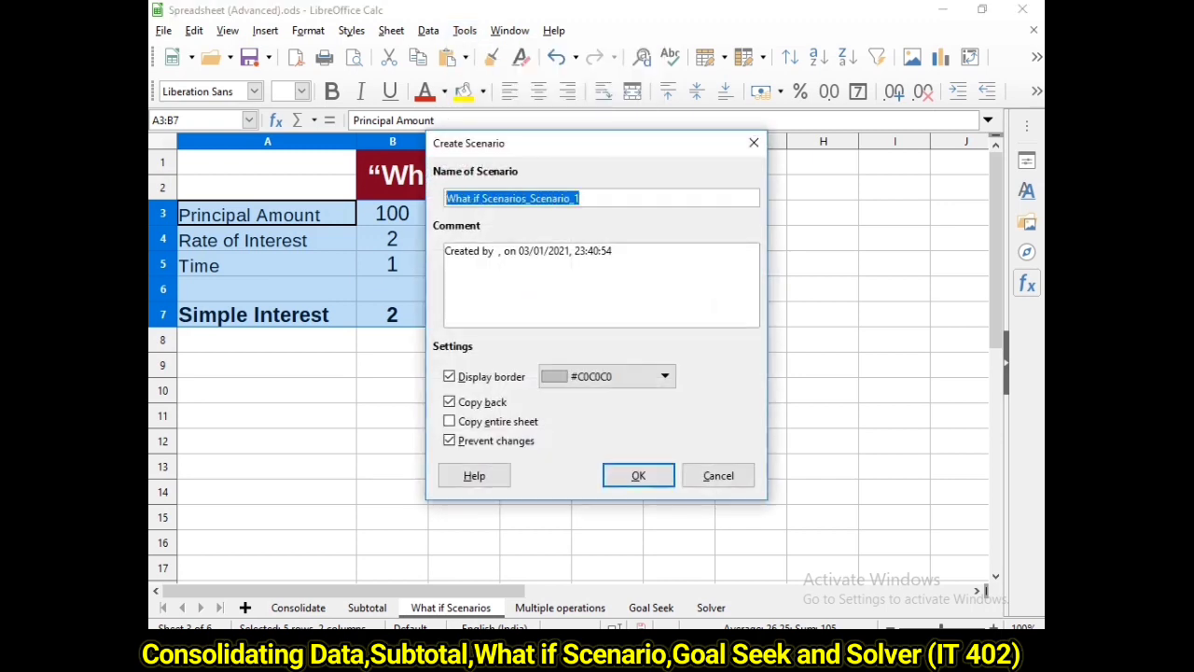
{"action": "type", "text": "S1"}
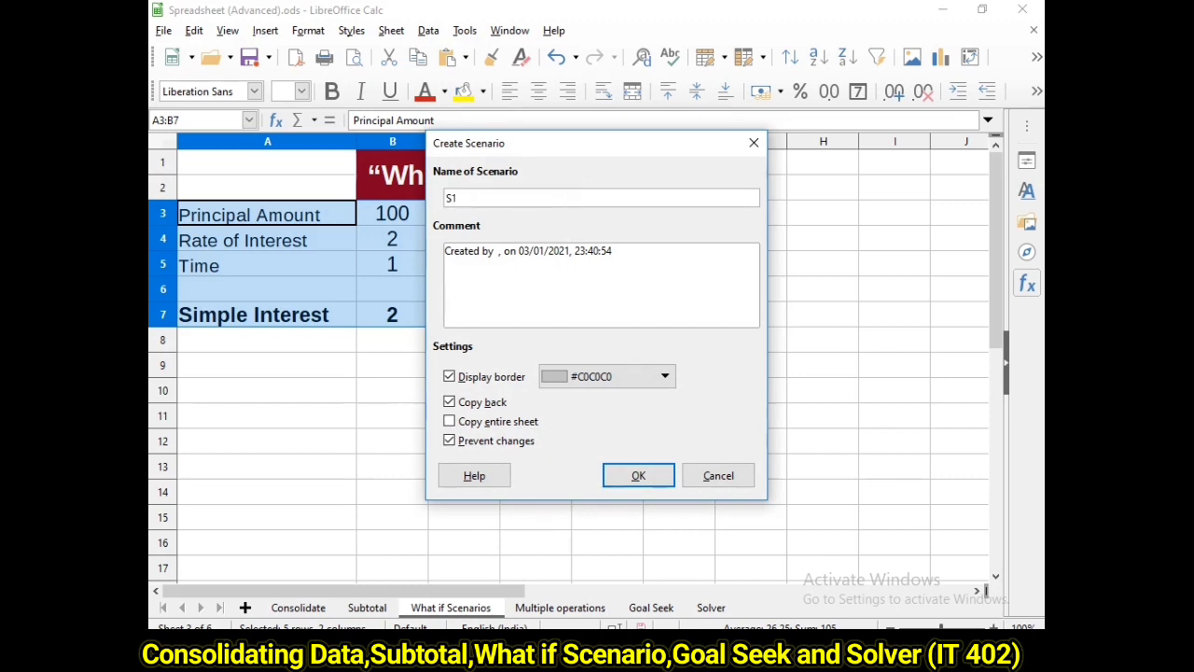
{"action": "left_click", "coordinate": [612, 249]}
{"action": "key", "text": "Return"}
{"action": "type", "text": "100"}
{"action": "left_click", "coordinate": [638, 475]}
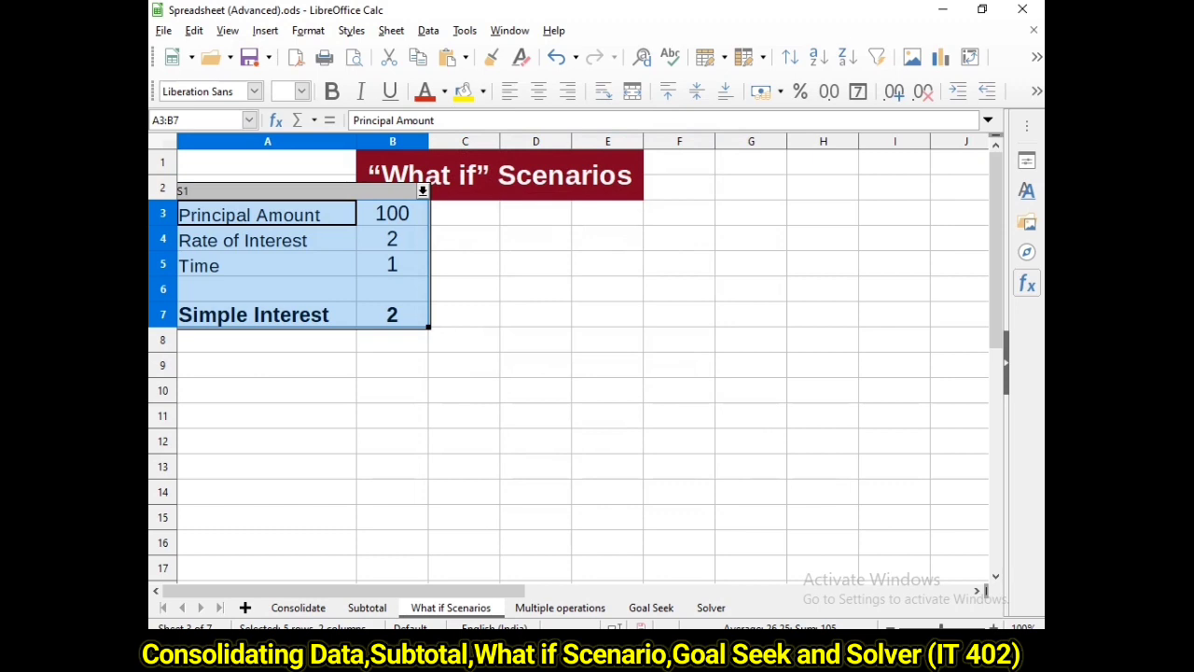
Set the Principal Amount in cell B3 to 2500
{"action": "left_click", "coordinate": [266, 240]}
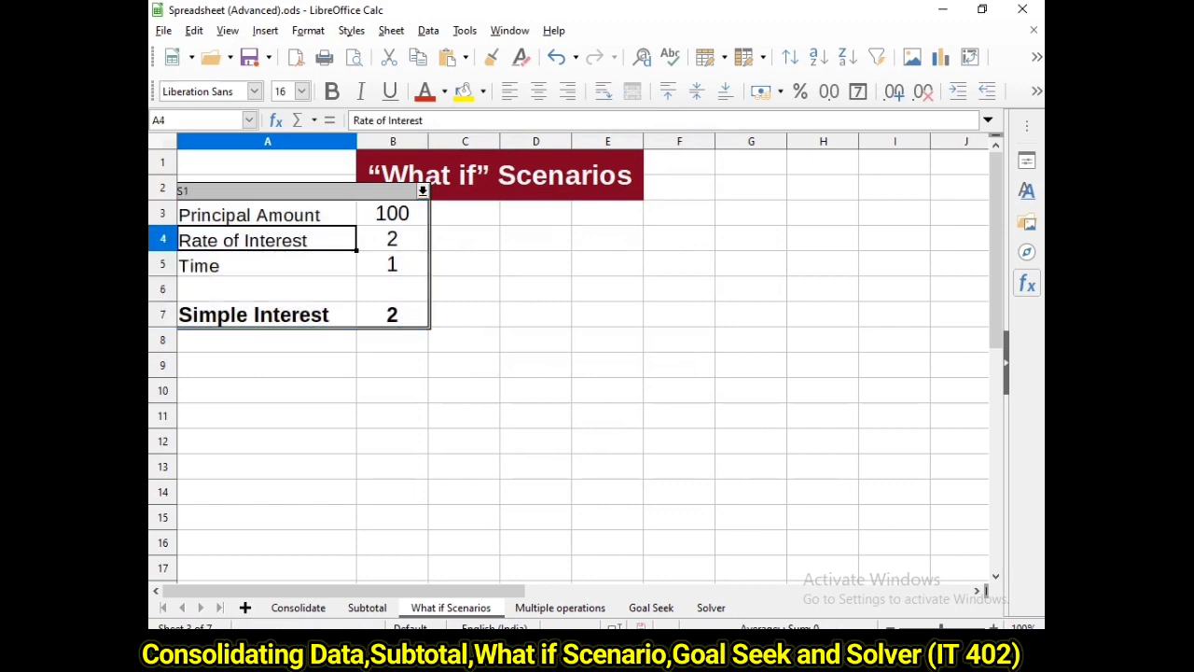
{"action": "left_click_drag", "start_coordinate": [267, 215], "coordinate": [266, 289]}
{"action": "left_click", "coordinate": [391, 214]}
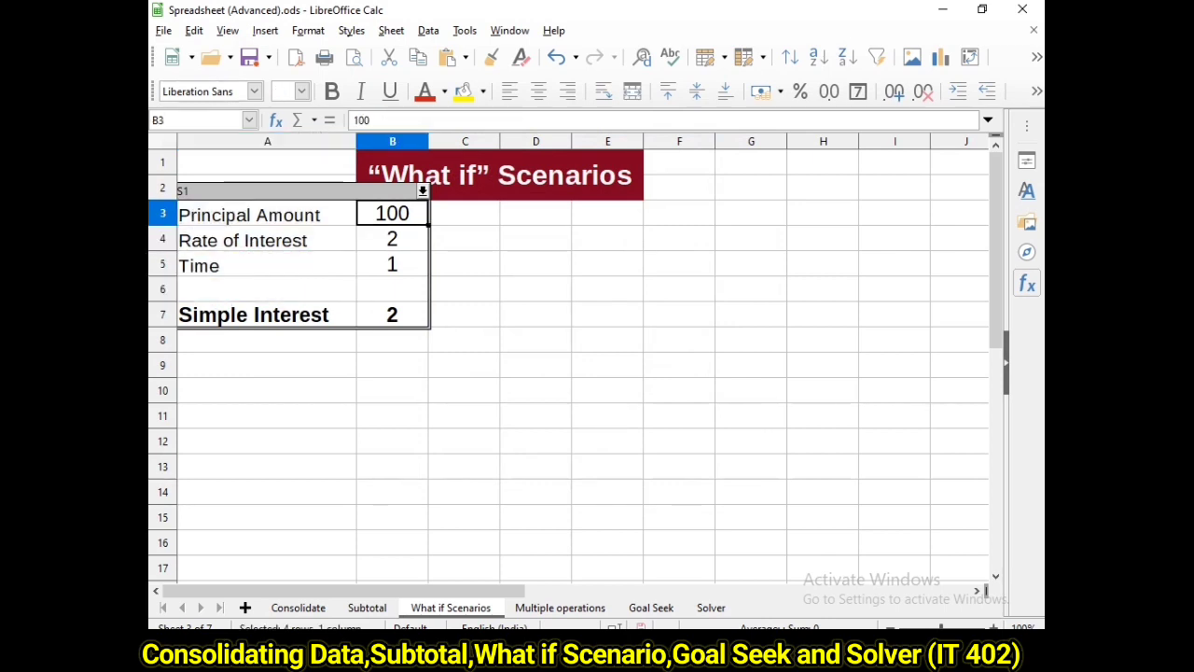
{"action": "type", "text": "1"}
{"action": "key", "text": "BackSpace"}
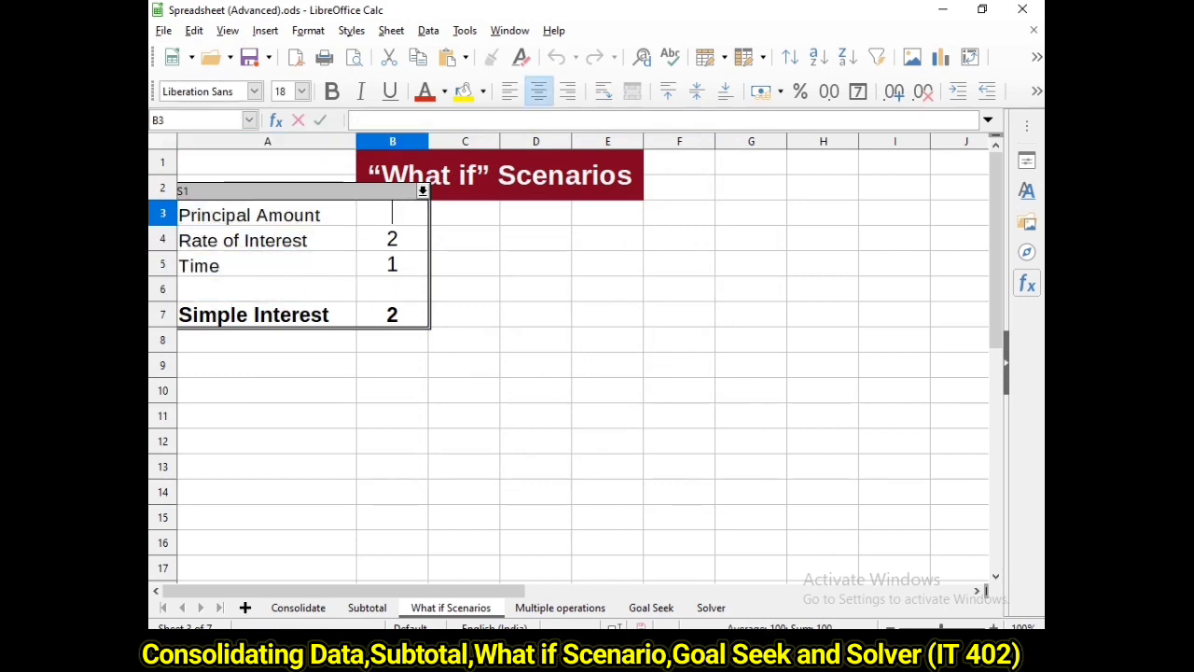
{"action": "type", "text": "2500"}
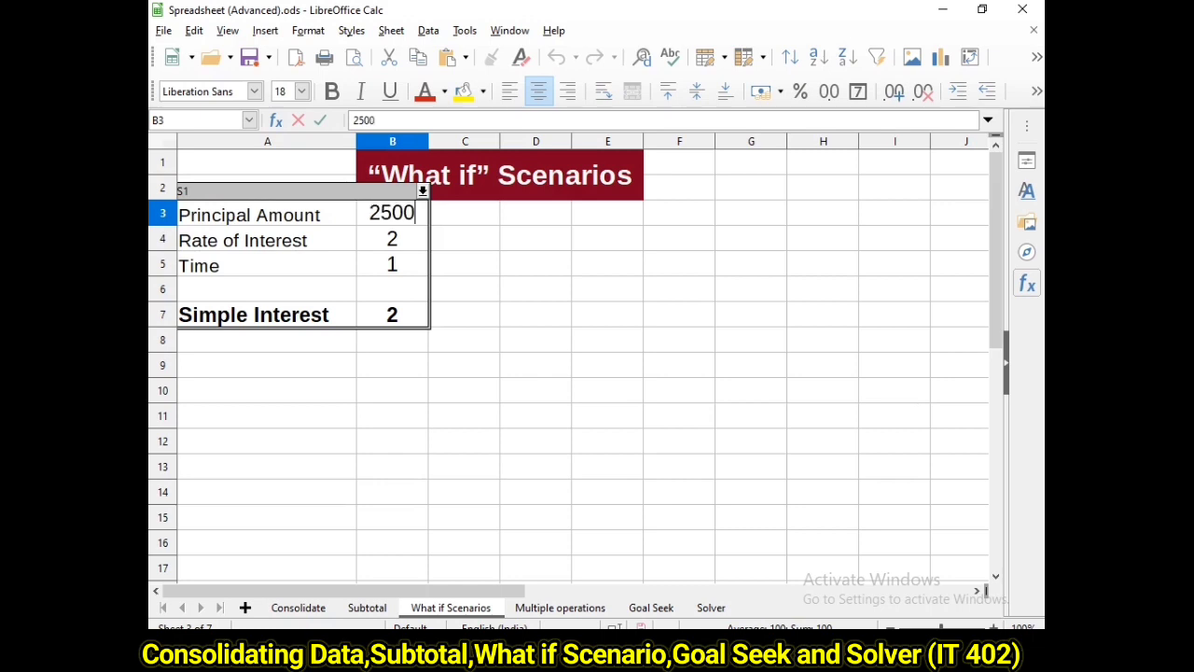
{"action": "key", "text": "Return"}
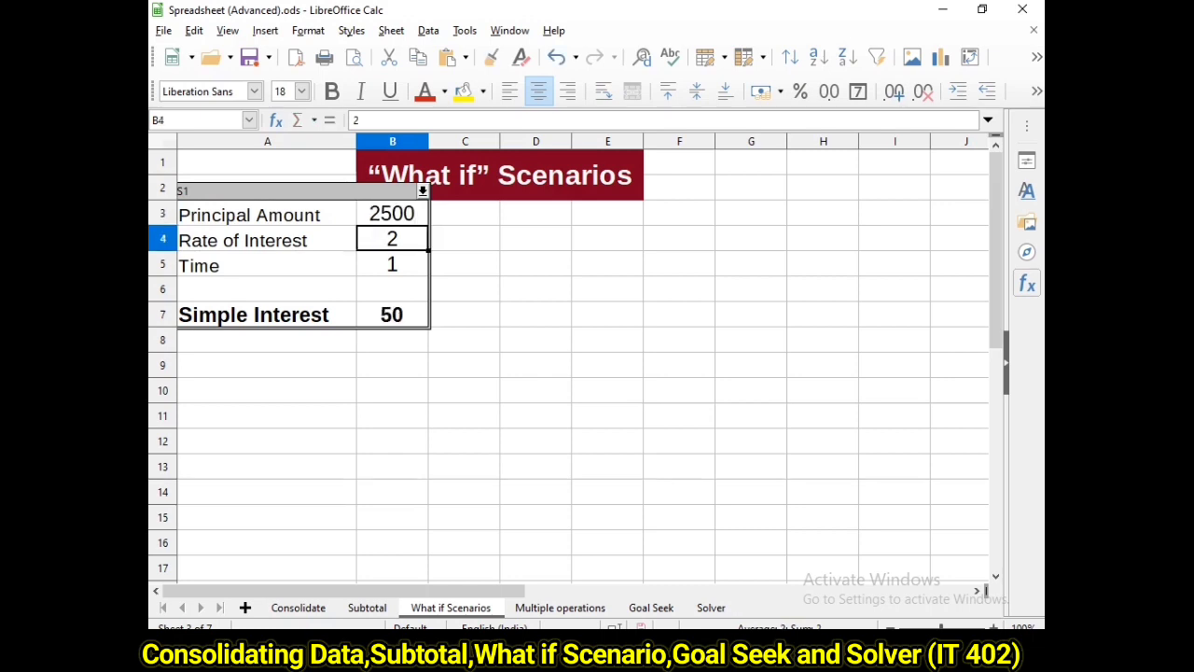
Create a scenario named s2 from A3:B7 with 2500 added to the comment and the Chart 2 border colour
{"action": "left_click_drag", "start_coordinate": [252, 214], "coordinate": [392, 314]}
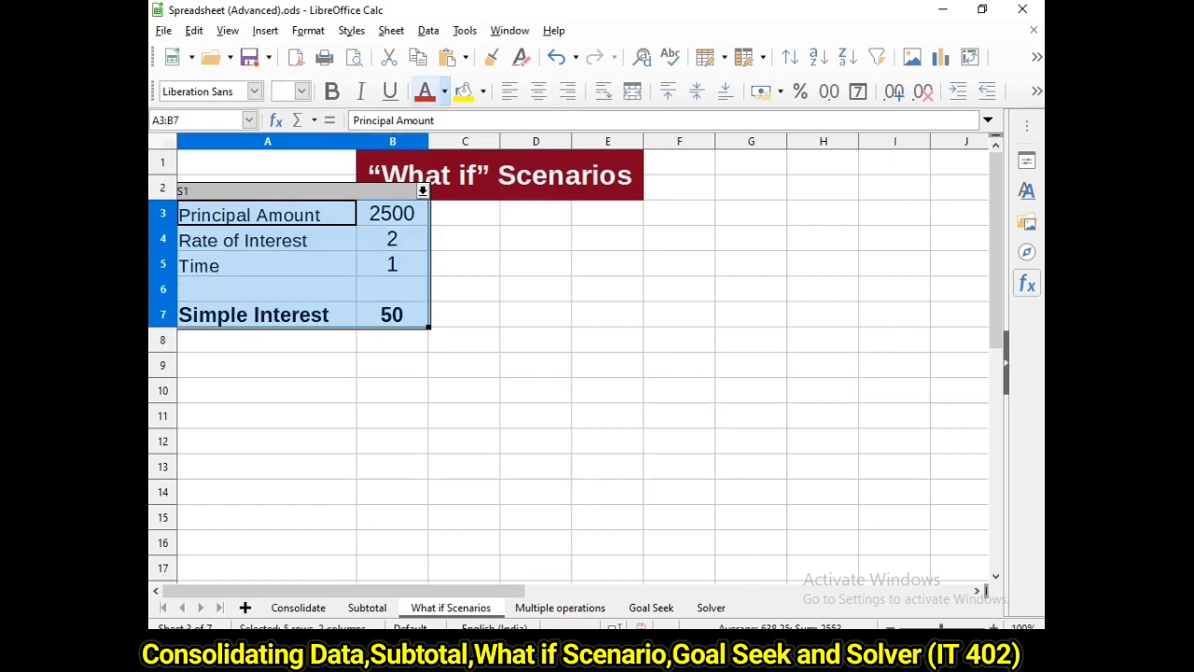
{"action": "left_click", "coordinate": [465, 30]}
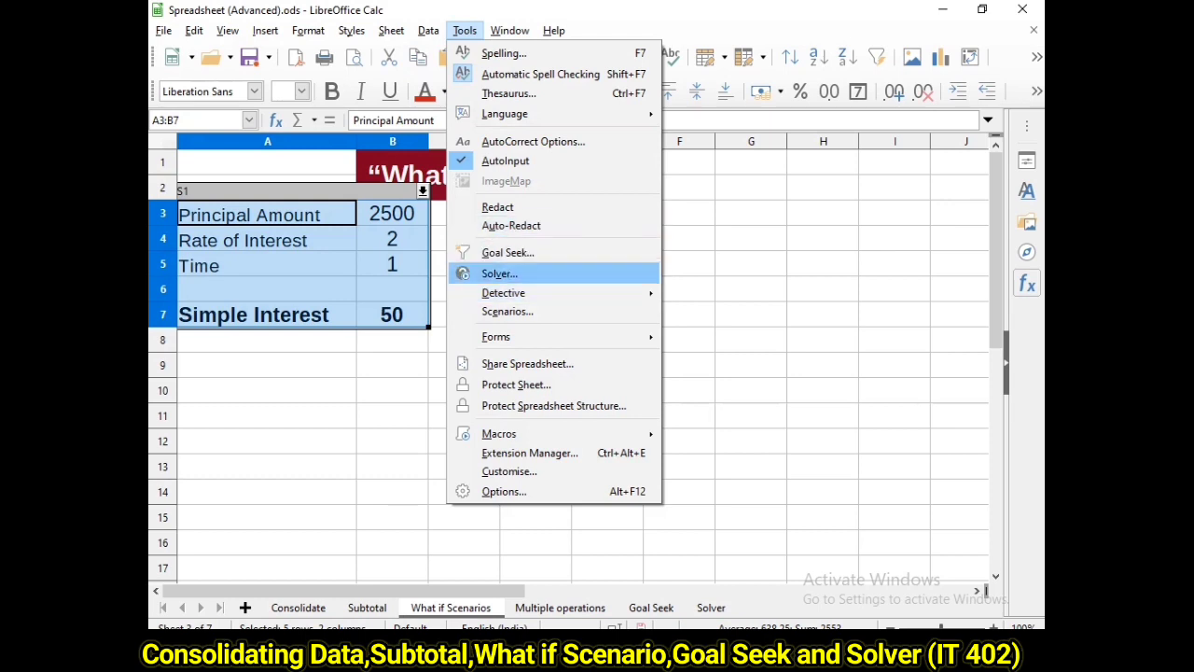
{"action": "left_click", "coordinate": [508, 311]}
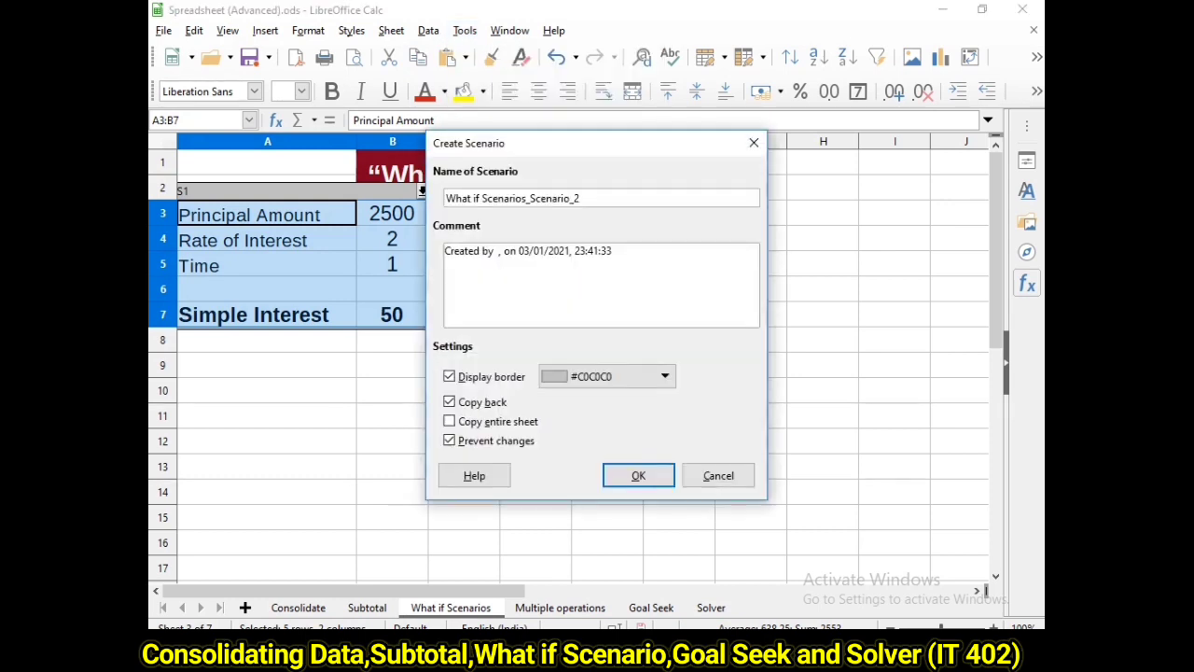
{"action": "left_click_drag", "start_coordinate": [581, 198], "coordinate": [446, 198]}
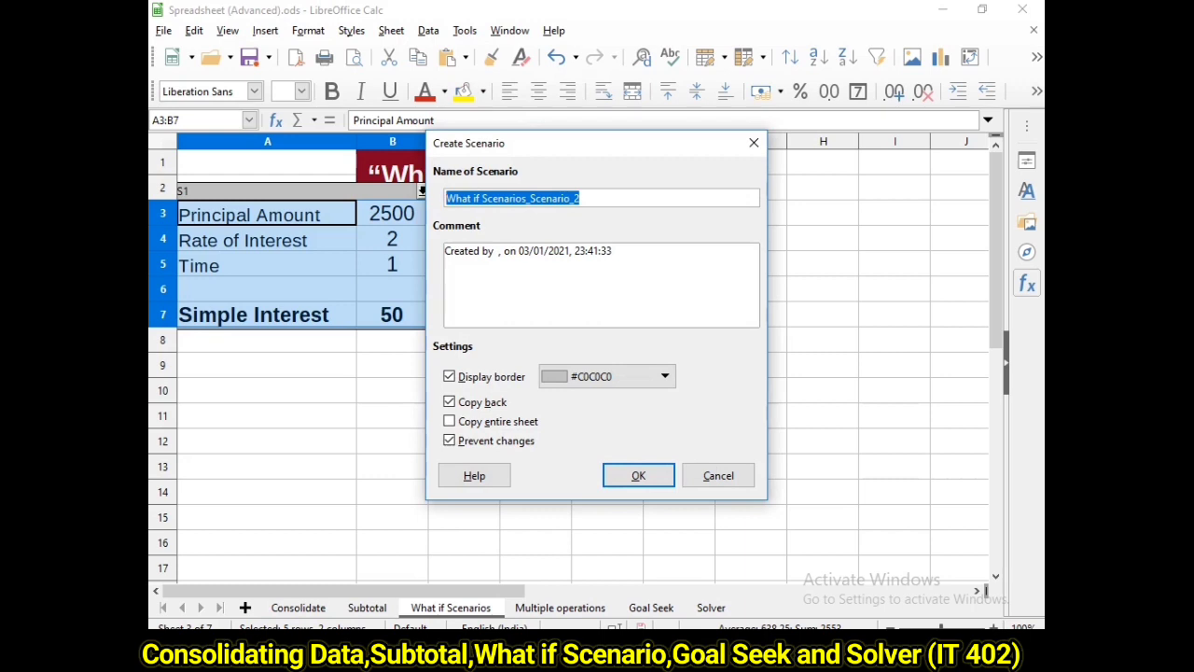
{"action": "type", "text": "s2"}
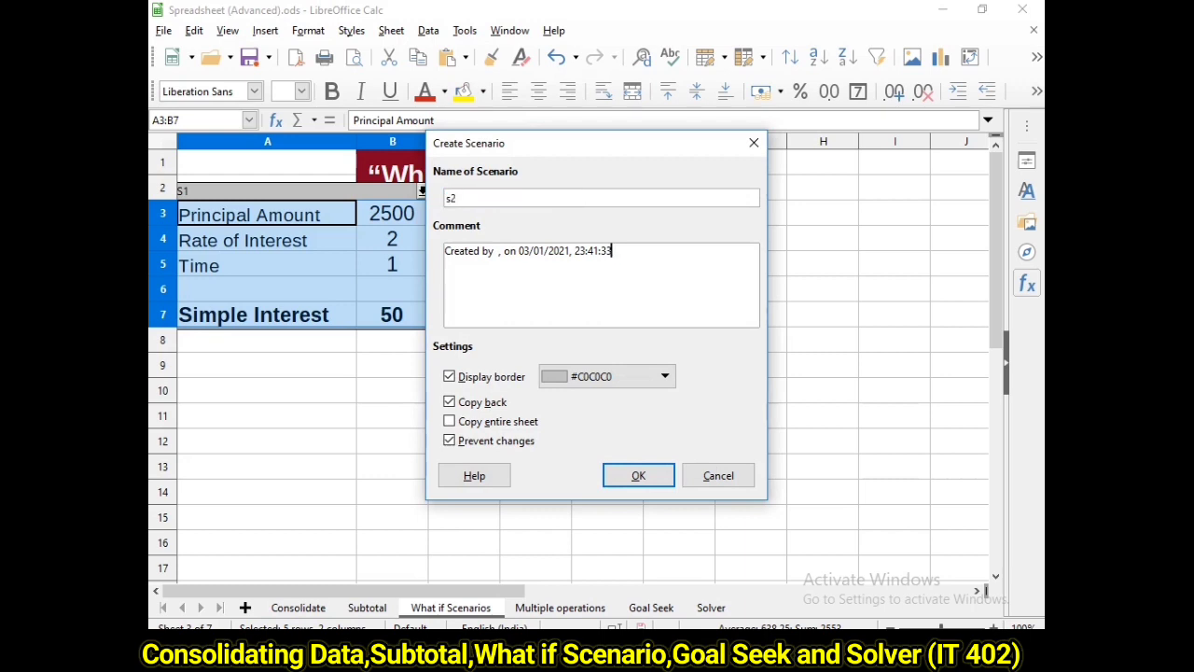
{"action": "key", "text": "Return"}
{"action": "type", "text": "2500"}
{"action": "left_click", "coordinate": [606, 376]}
{"action": "left_click", "coordinate": [610, 312]}
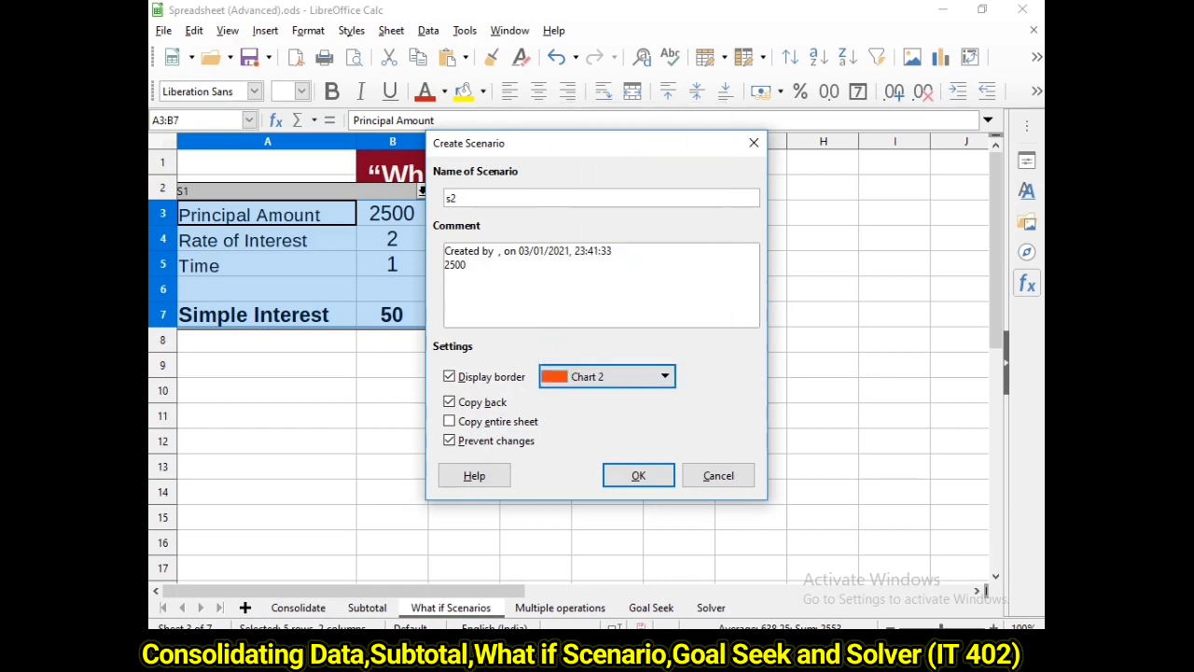
{"action": "left_click", "coordinate": [638, 475]}
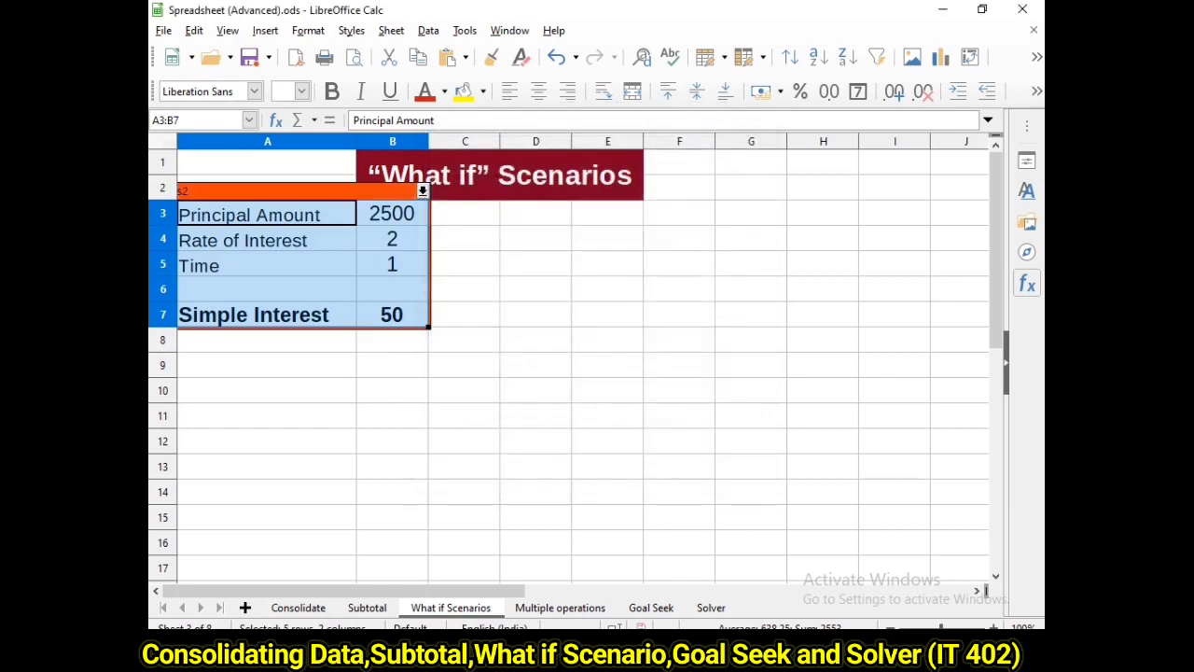
Set the Principal Amount in cell B3 to 4500
{"action": "left_click", "coordinate": [266, 365]}
{"action": "left_click_drag", "start_coordinate": [266, 214], "coordinate": [392, 315]}
{"action": "double_click", "coordinate": [392, 213]}
{"action": "key", "text": "BackSpace"}
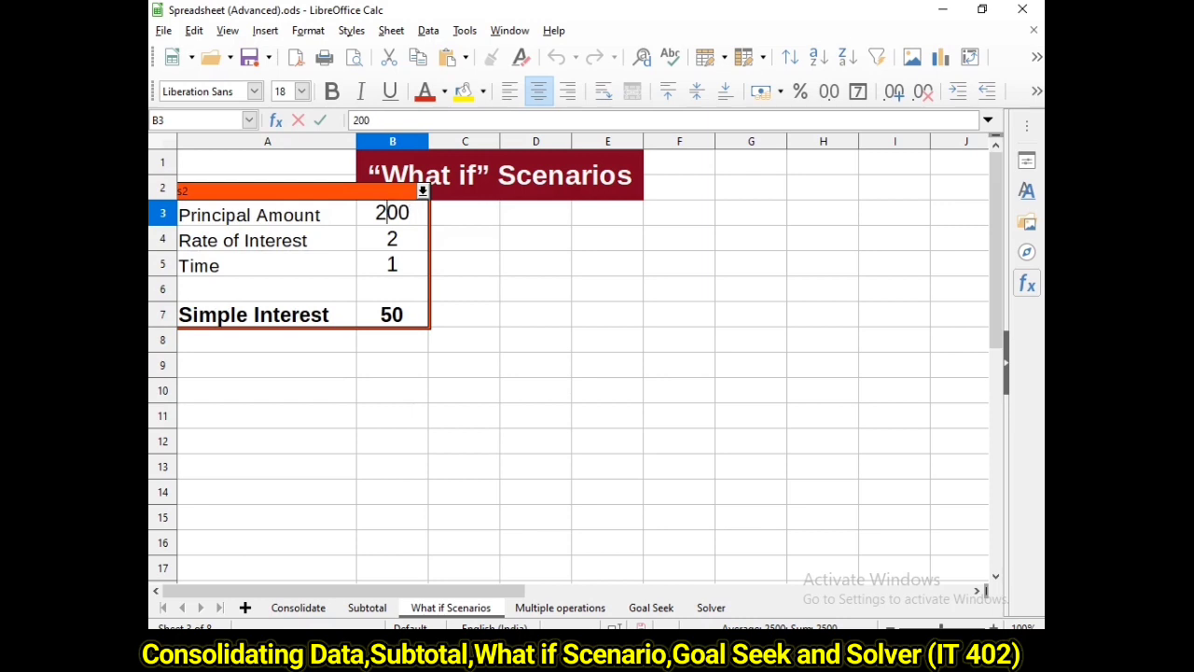
{"action": "key", "text": "BackSpace"}
{"action": "type", "text": "45"}
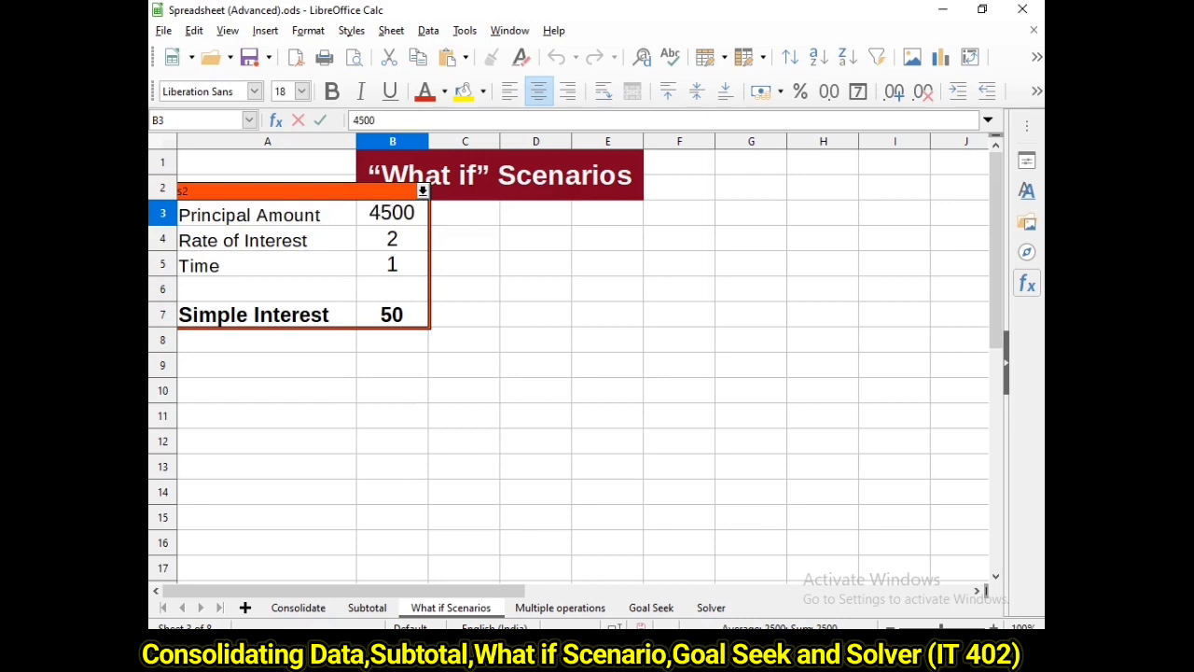
{"action": "left_click", "coordinate": [266, 239]}
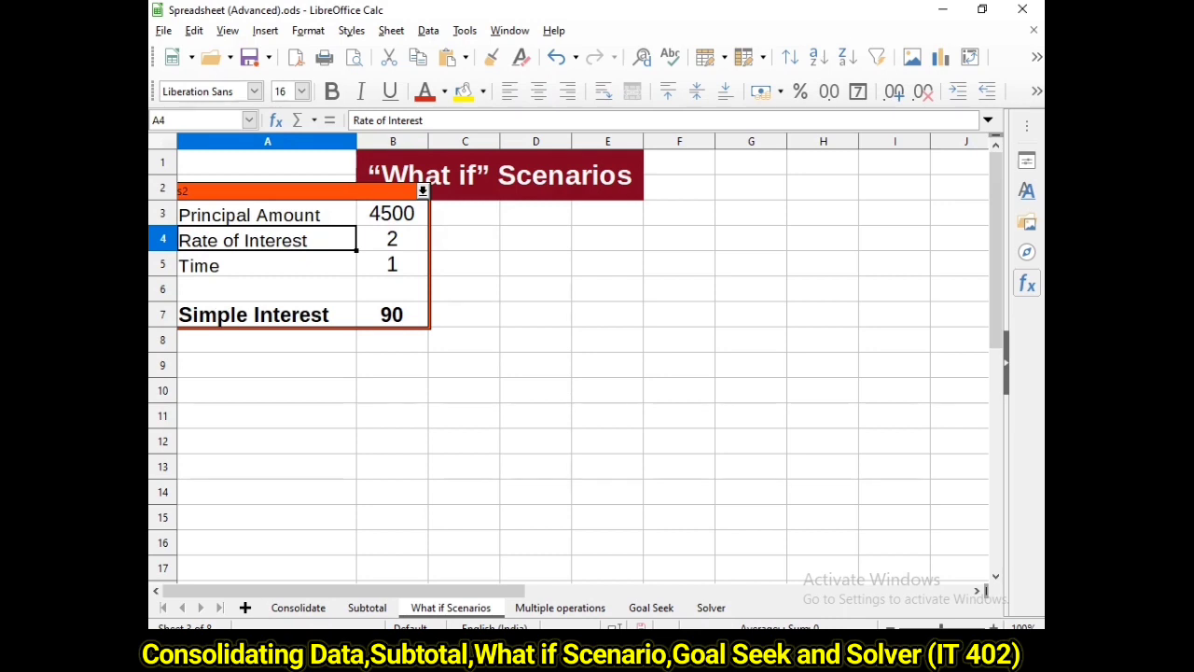
Create a scenario named S3 from A3:B7, adding 4500 as a new comment line
{"action": "left_click_drag", "start_coordinate": [266, 214], "coordinate": [391, 314]}
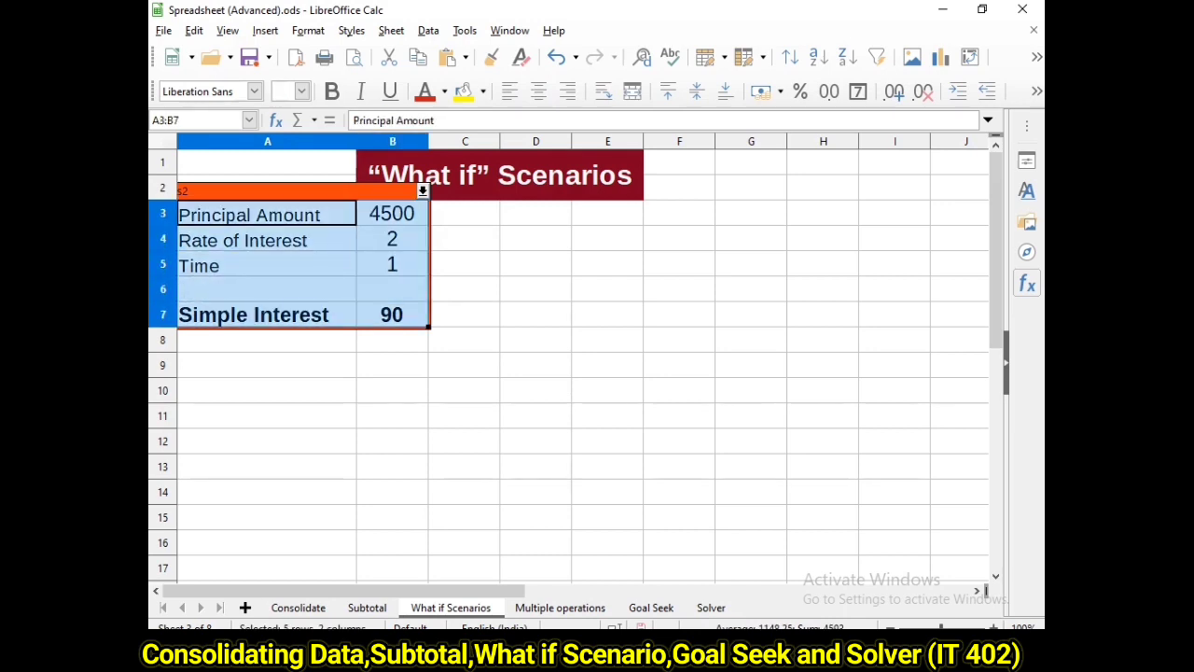
{"action": "left_click", "coordinate": [465, 30]}
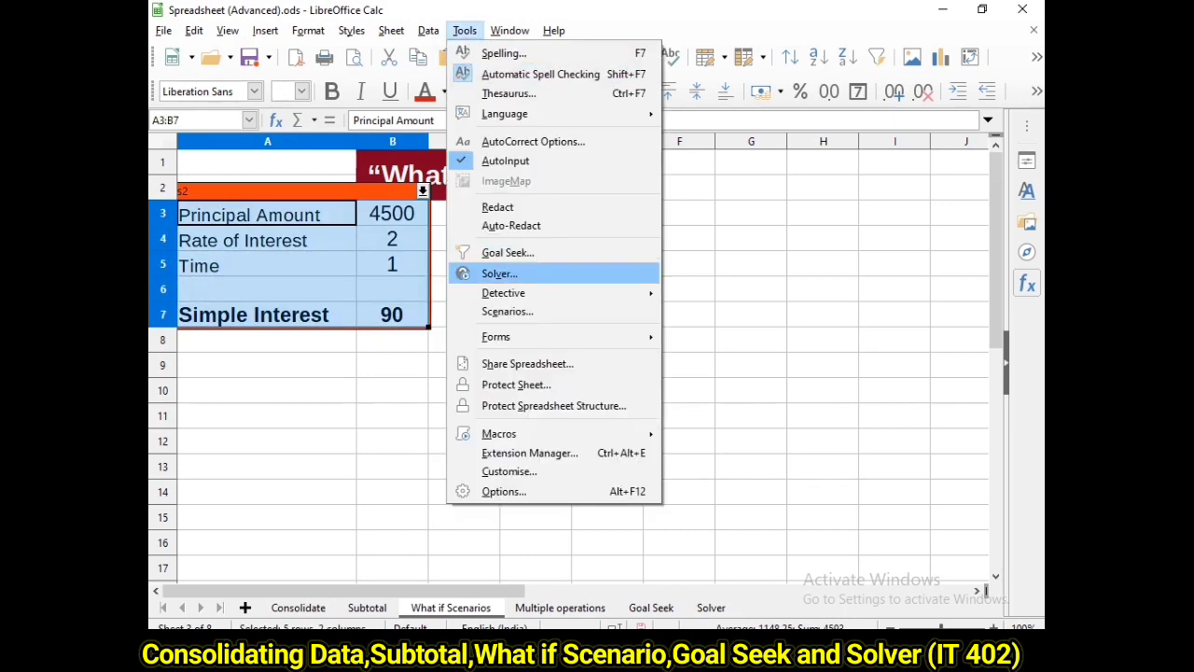
{"action": "left_click", "coordinate": [507, 311]}
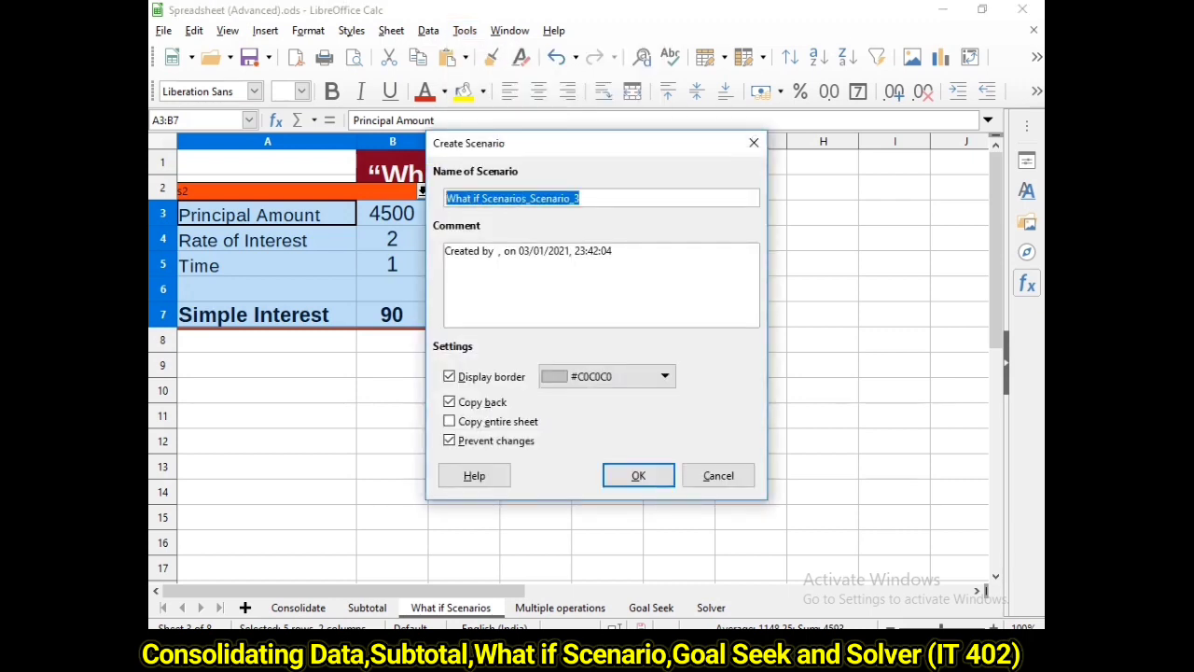
{"action": "type", "text": "S3"}
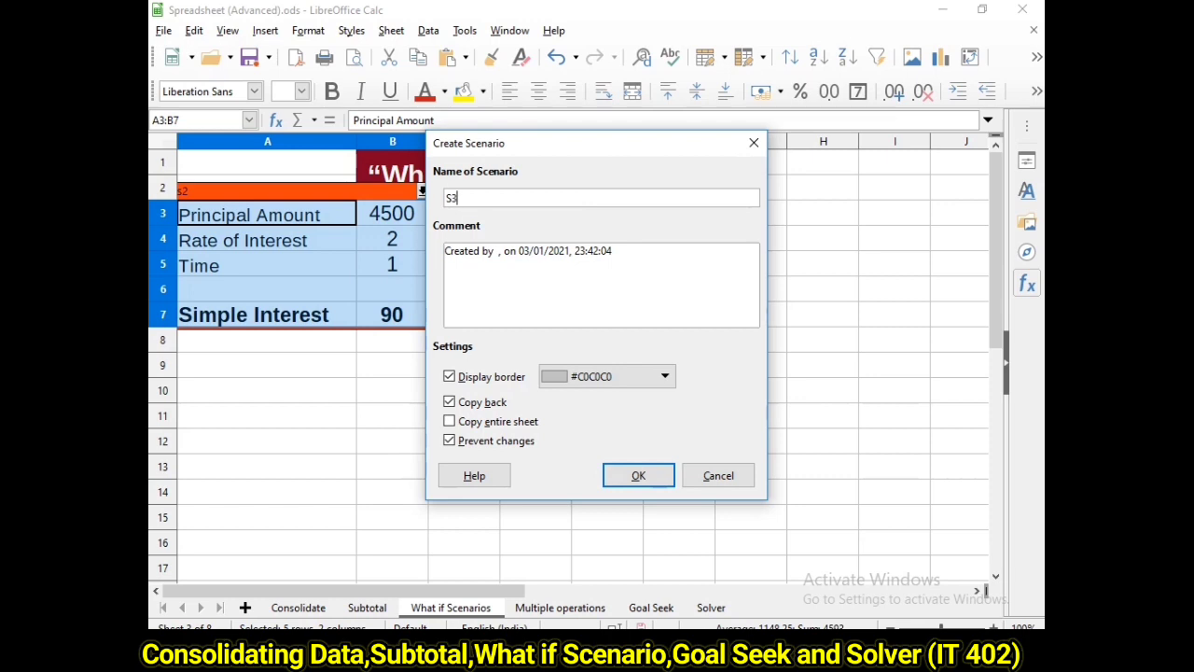
{"action": "key", "text": "Tab"}
{"action": "key", "text": "Return"}
{"action": "type", "text": "4500"}
{"action": "key", "text": "Return"}
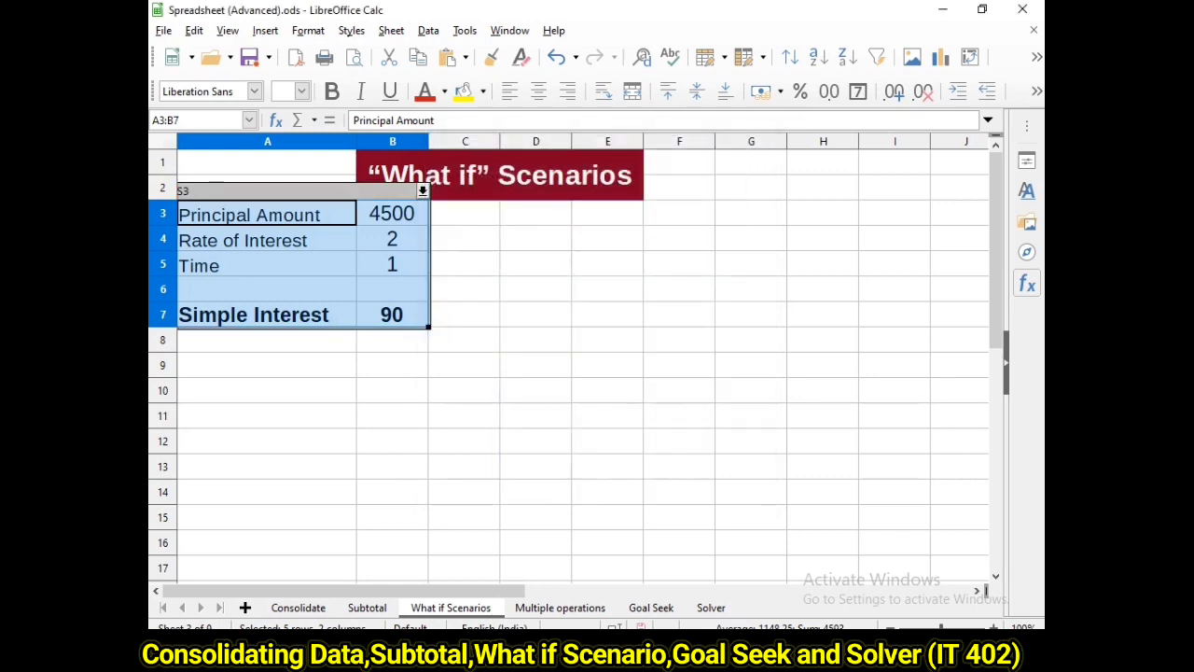
Switch the simple interest table through scenarios S1, s2 and S3 to compare their results, leaving S3 active
{"action": "left_click", "coordinate": [422, 191]}
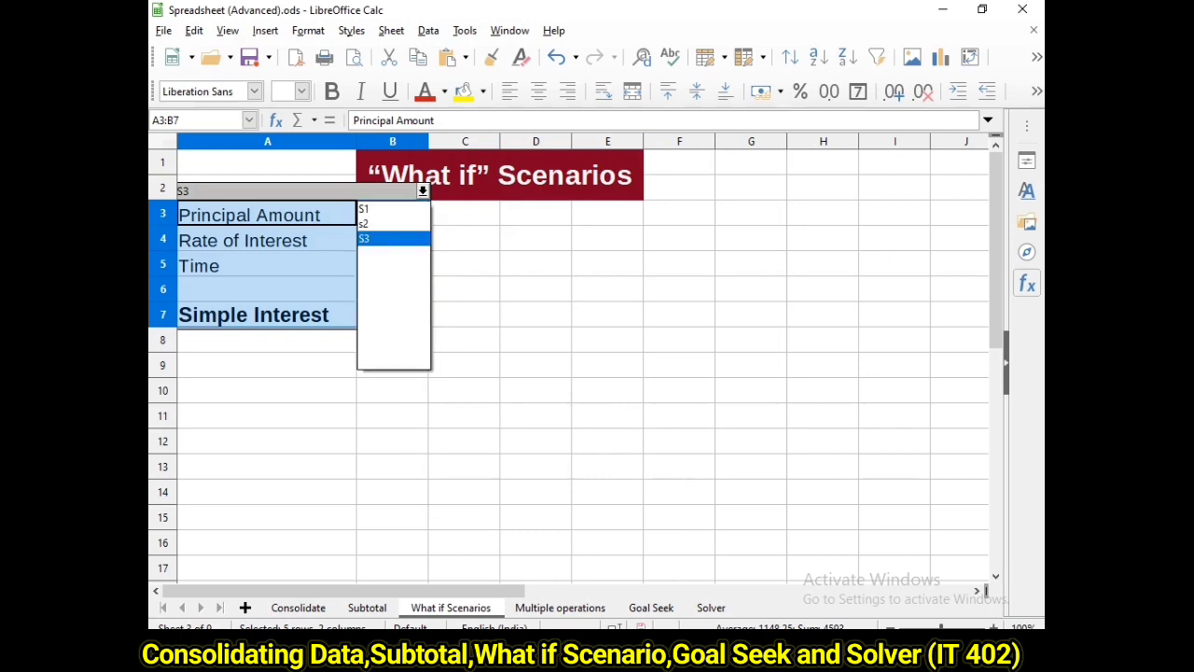
{"action": "left_click", "coordinate": [364, 238]}
{"action": "left_click", "coordinate": [422, 191]}
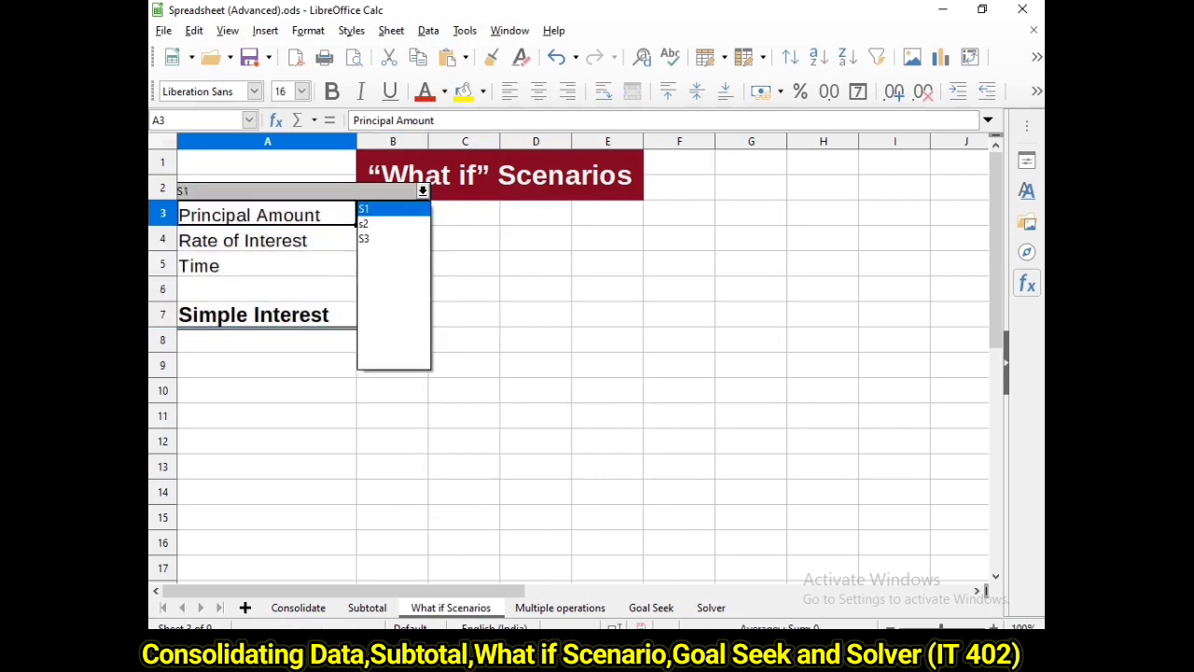
{"action": "left_click", "coordinate": [364, 224]}
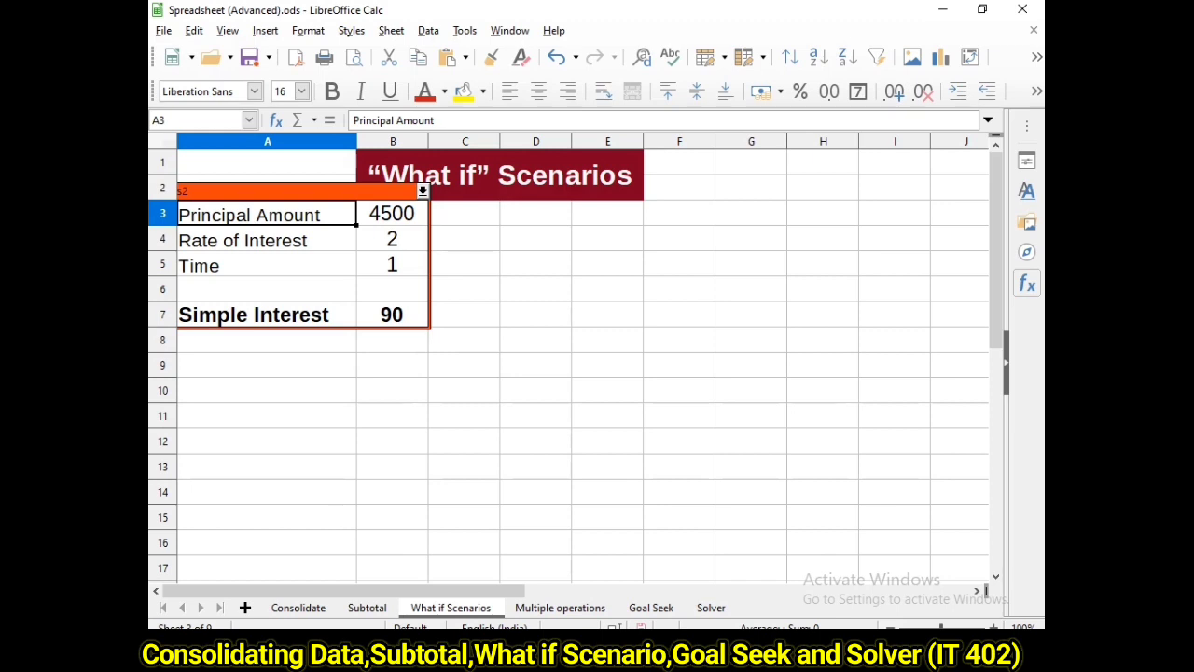
{"action": "left_click", "coordinate": [423, 190]}
{"action": "left_click", "coordinate": [422, 190]}
{"action": "left_click", "coordinate": [423, 190]}
{"action": "left_click", "coordinate": [392, 238]}
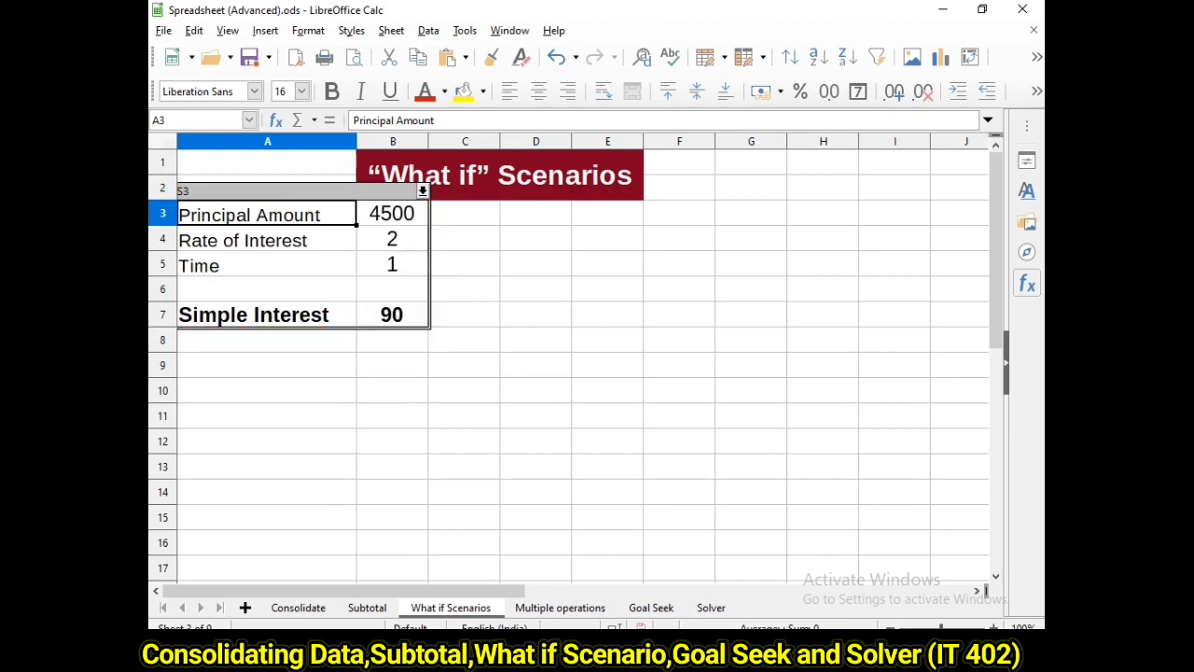
{"action": "left_click", "coordinate": [464, 239]}
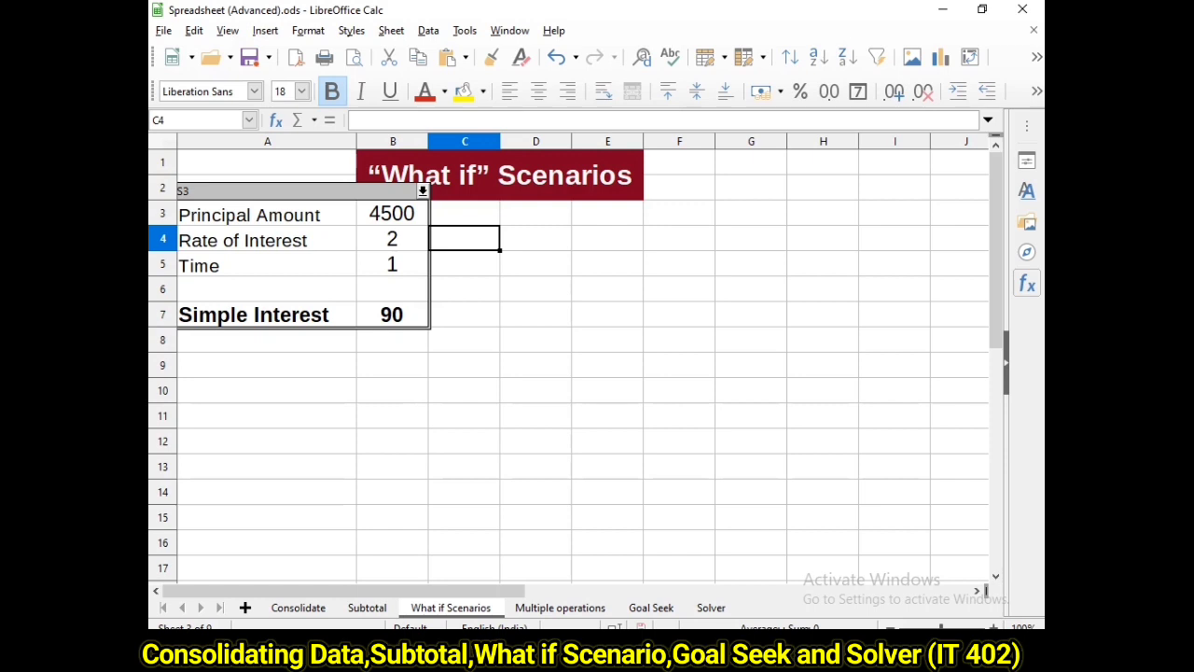
On the Multiple operations sheet, enter the principal amounts 5000, 2000, 2800 and 3000 down cells F7 to F10
{"action": "key", "text": "ctrl+Page_Down"}
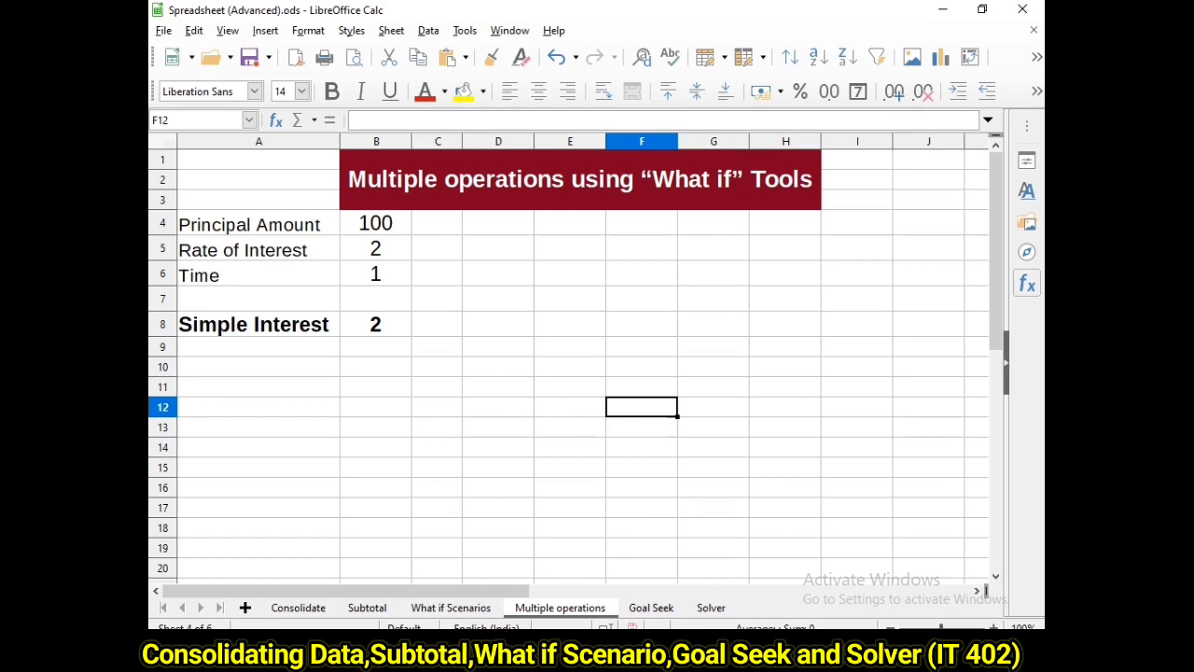
{"action": "left_click", "coordinate": [642, 298]}
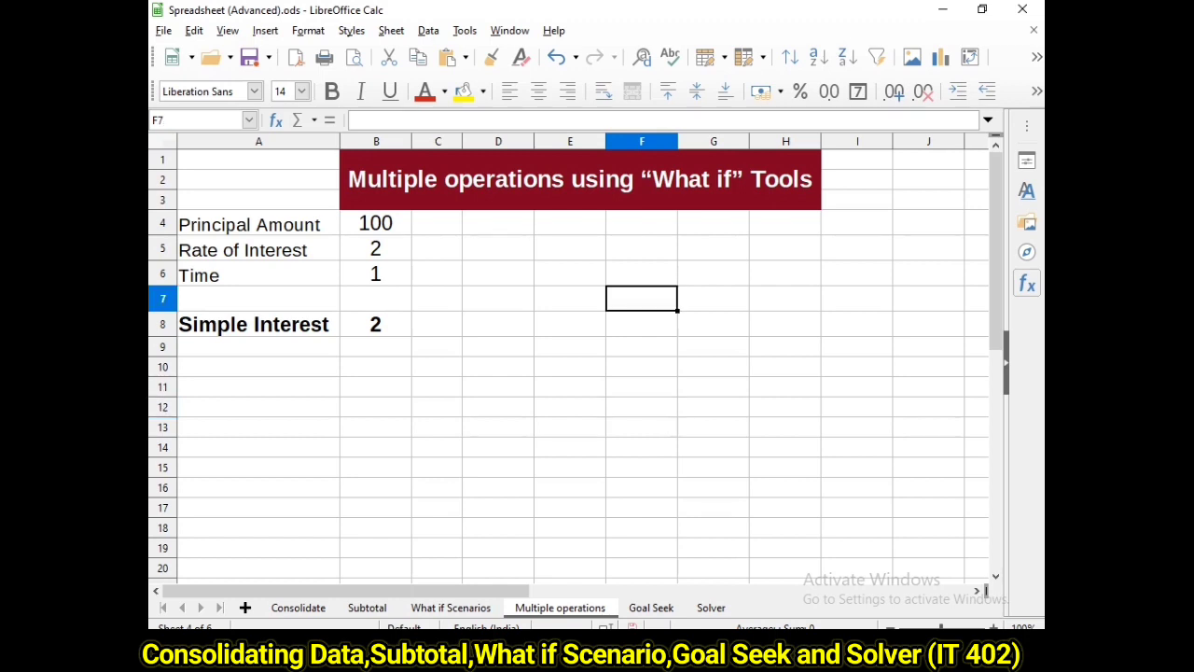
{"action": "type", "text": "5000"}
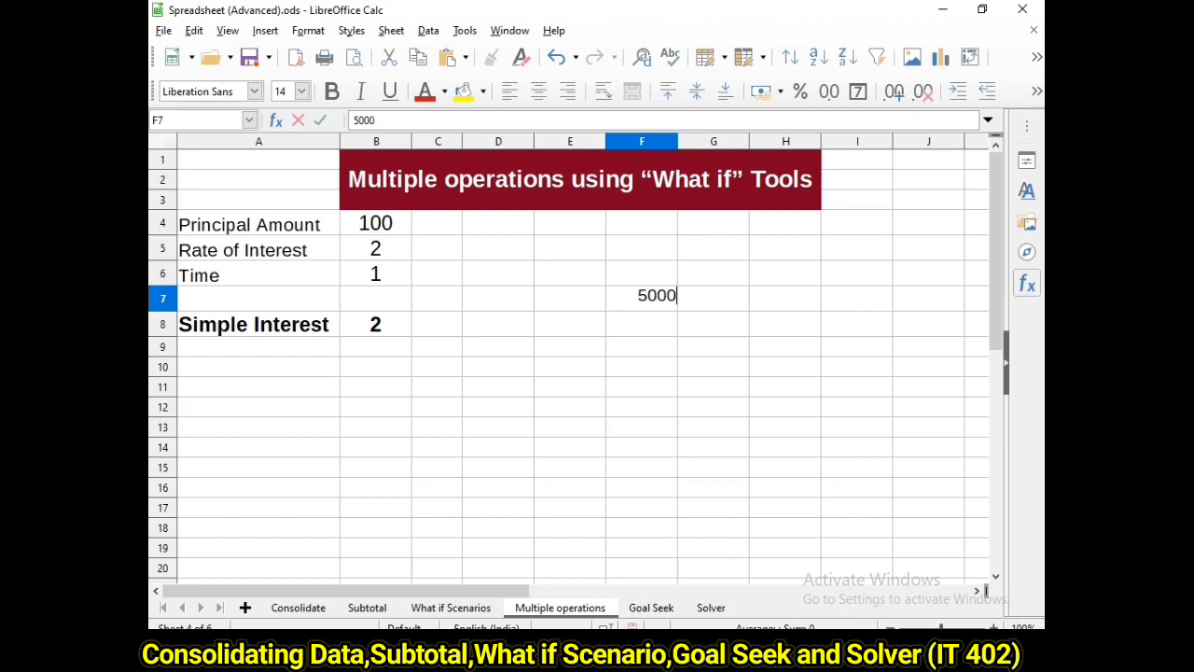
{"action": "key", "text": "Return"}
{"action": "type", "text": "2000"}
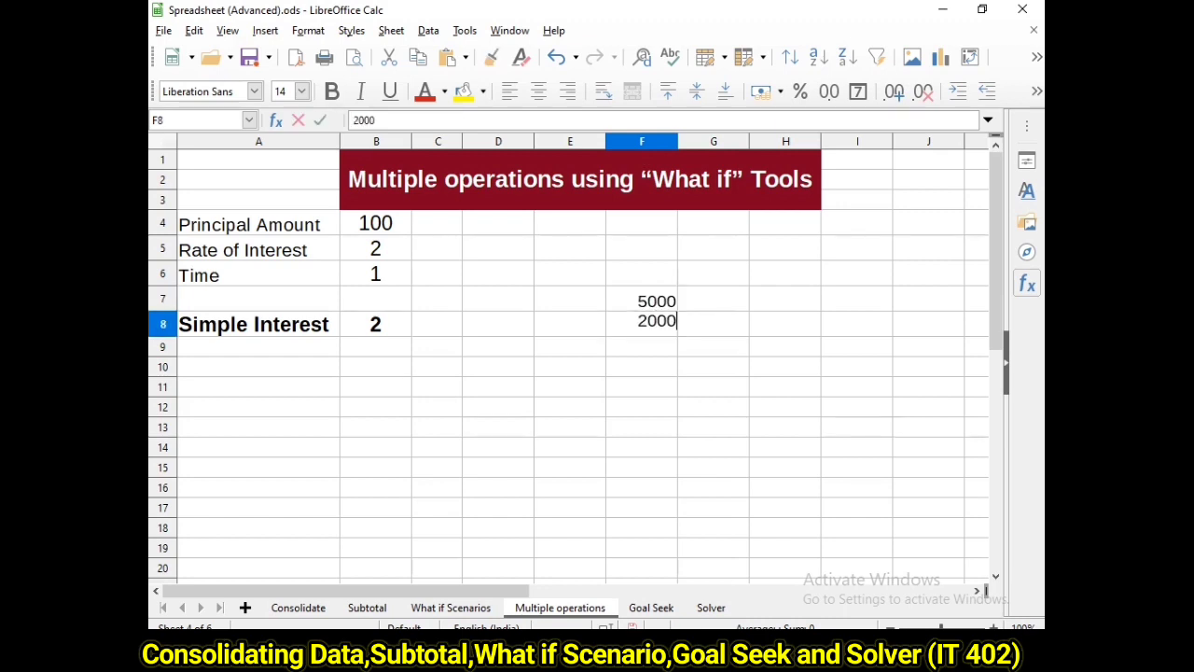
{"action": "key", "text": "Return"}
{"action": "type", "text": "28"}
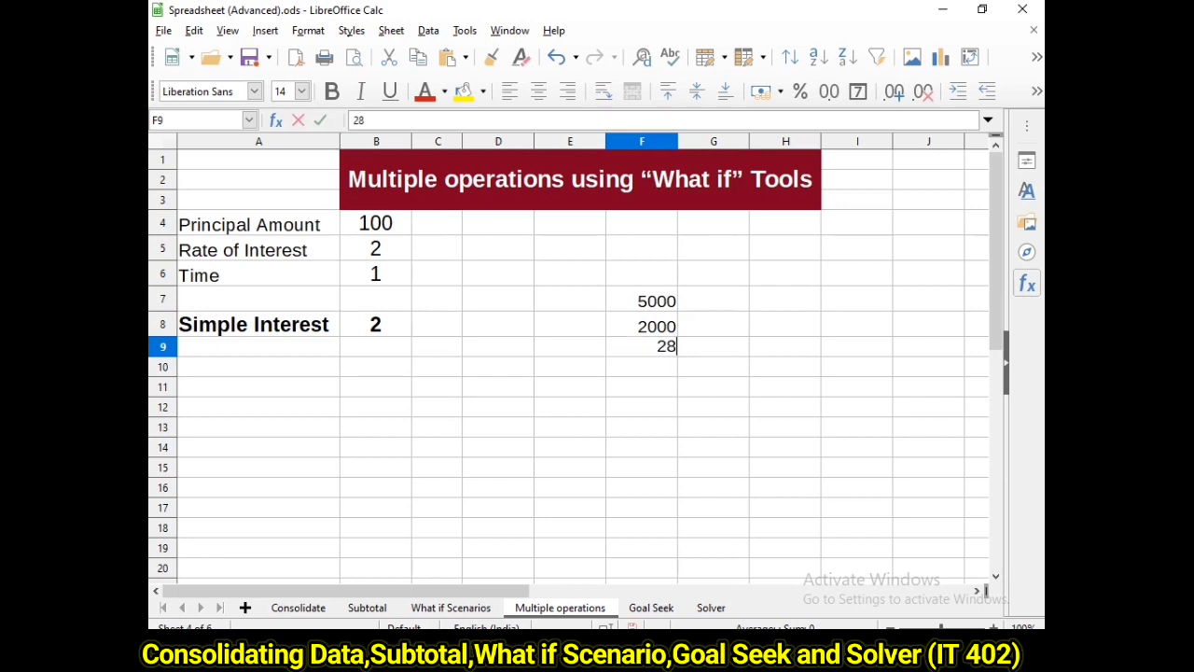
{"action": "type", "text": "1"}
{"action": "key", "text": "BackSpace"}
{"action": "type", "text": "00"}
{"action": "key", "text": "Return"}
{"action": "type", "text": "3000"}
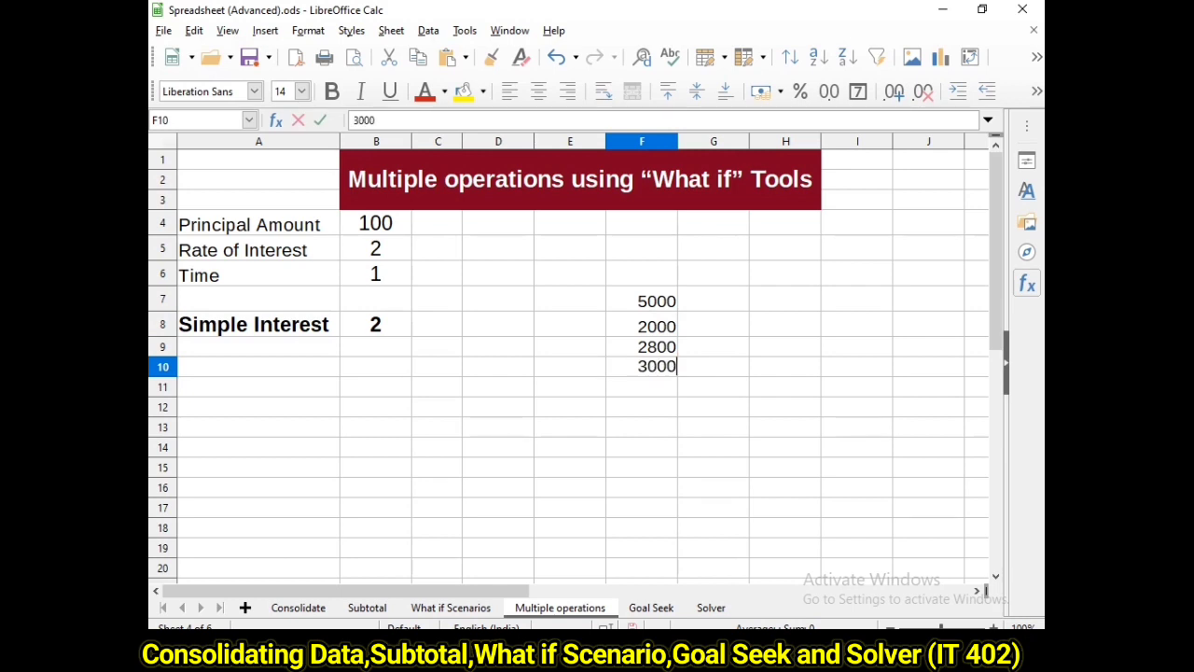
{"action": "key", "text": "Return"}
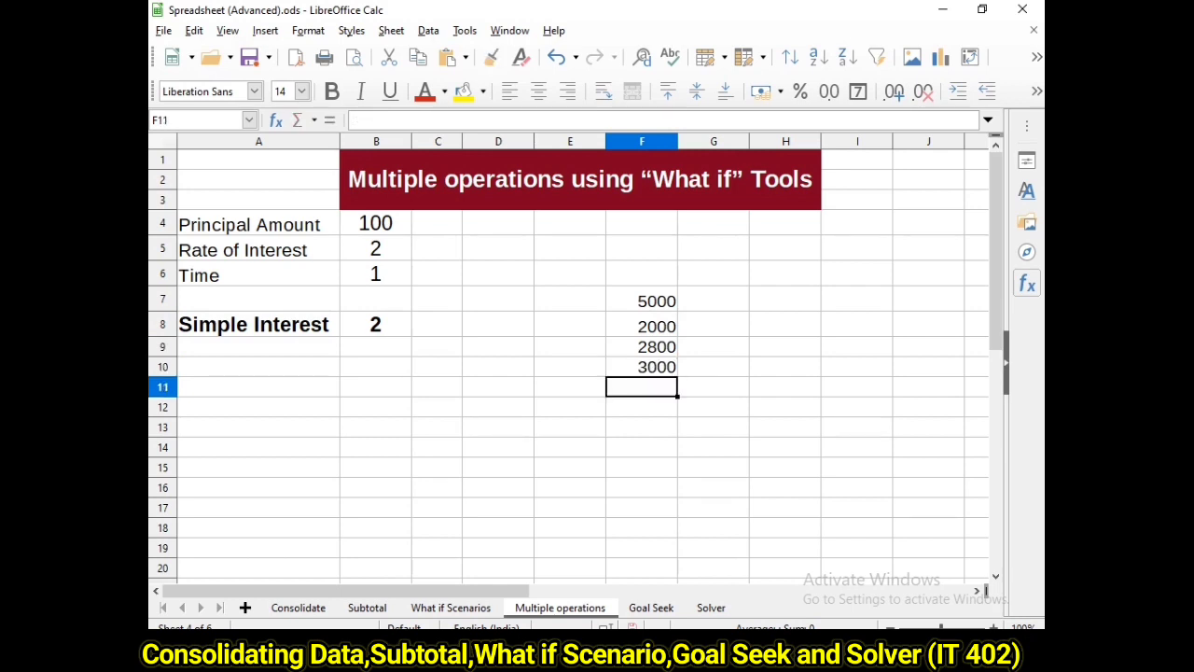
Run Multiple Operations on F7:G10 with $B$8 as the formula and $B$4 as the column input cell
{"action": "left_click_drag", "start_coordinate": [642, 300], "coordinate": [713, 366]}
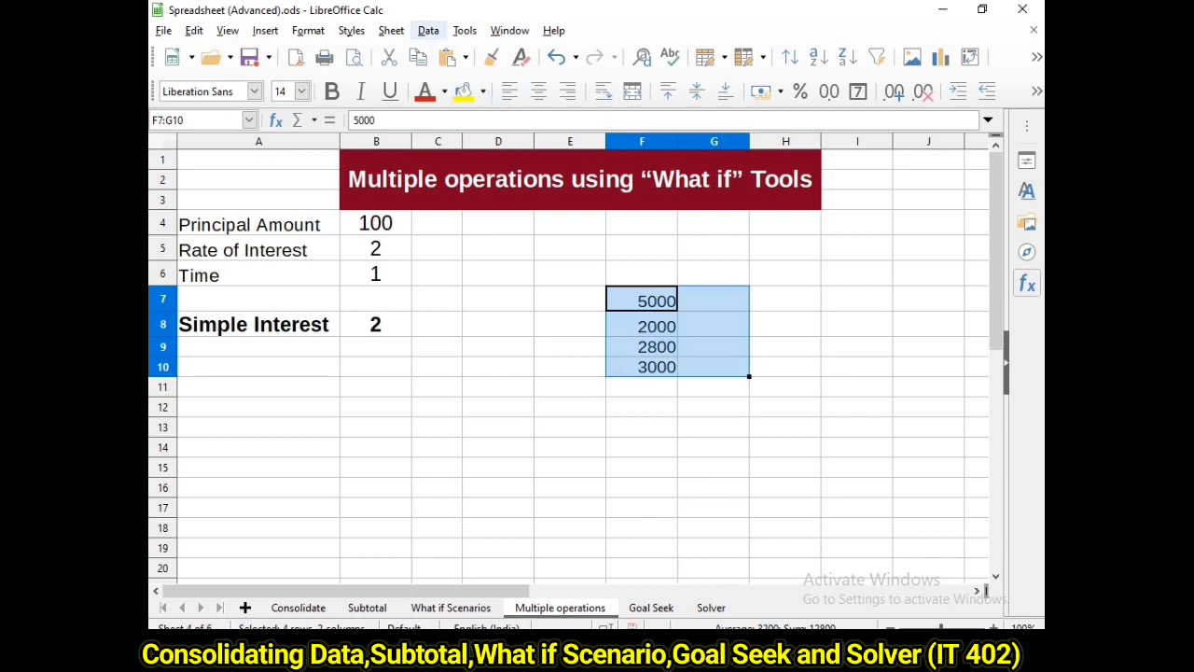
{"action": "left_click", "coordinate": [428, 30]}
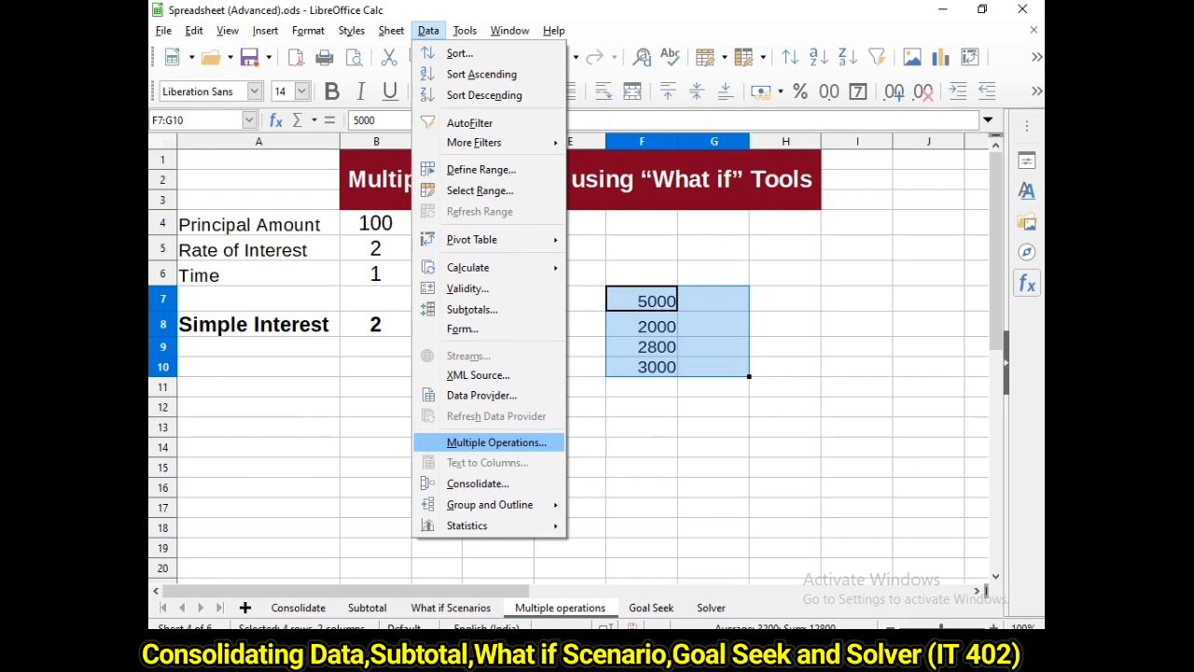
{"action": "left_click", "coordinate": [496, 442]}
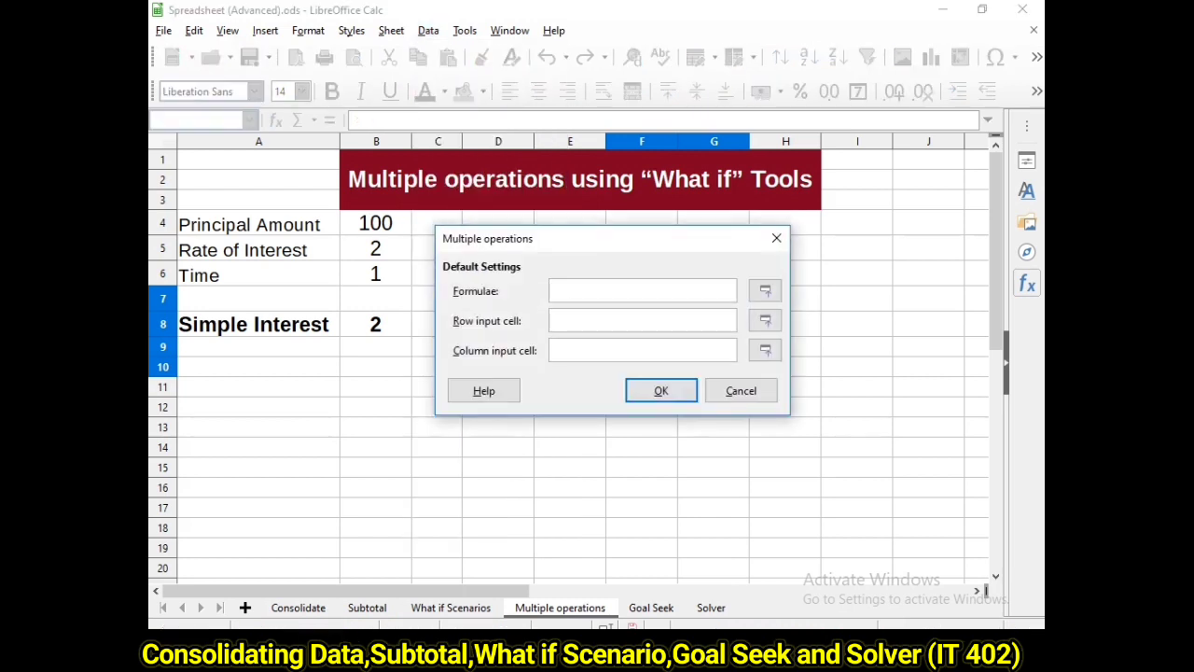
{"action": "left_click_drag", "start_coordinate": [522, 239], "coordinate": [609, 315]}
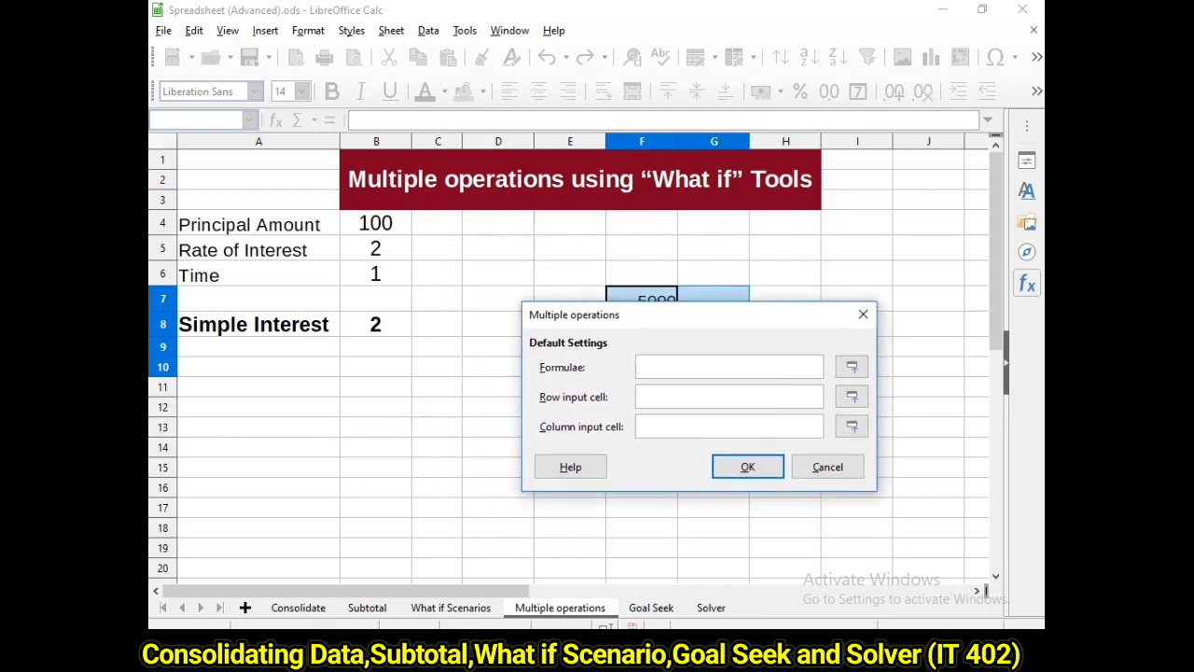
{"action": "left_click", "coordinate": [375, 324]}
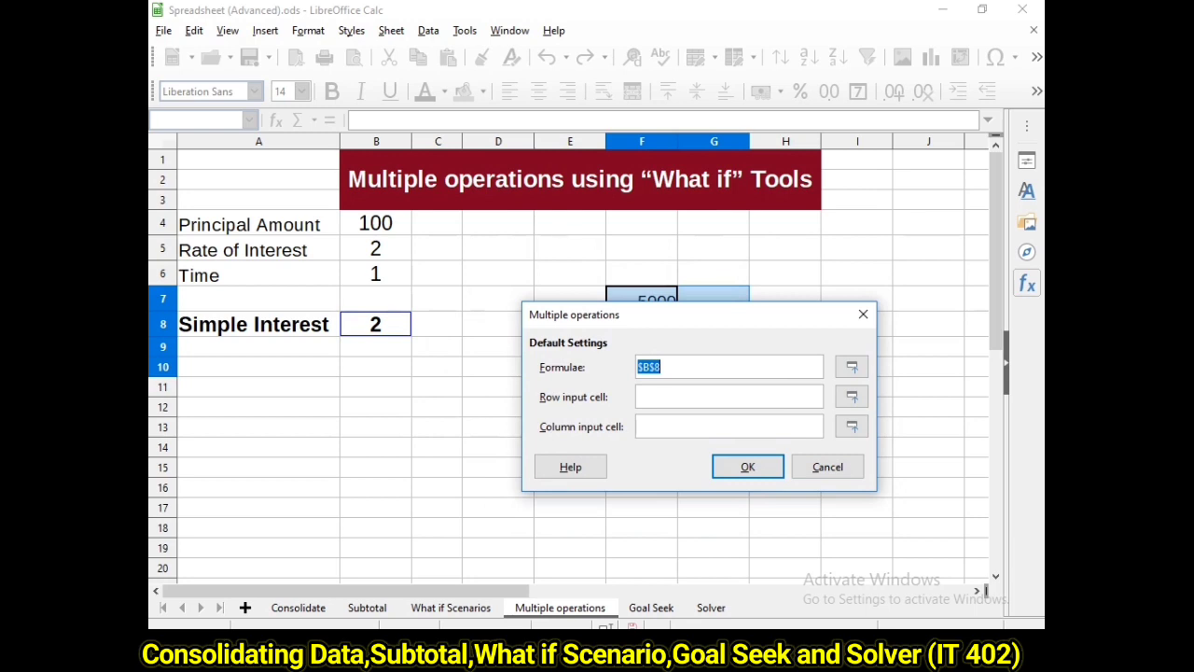
{"action": "left_click", "coordinate": [729, 397]}
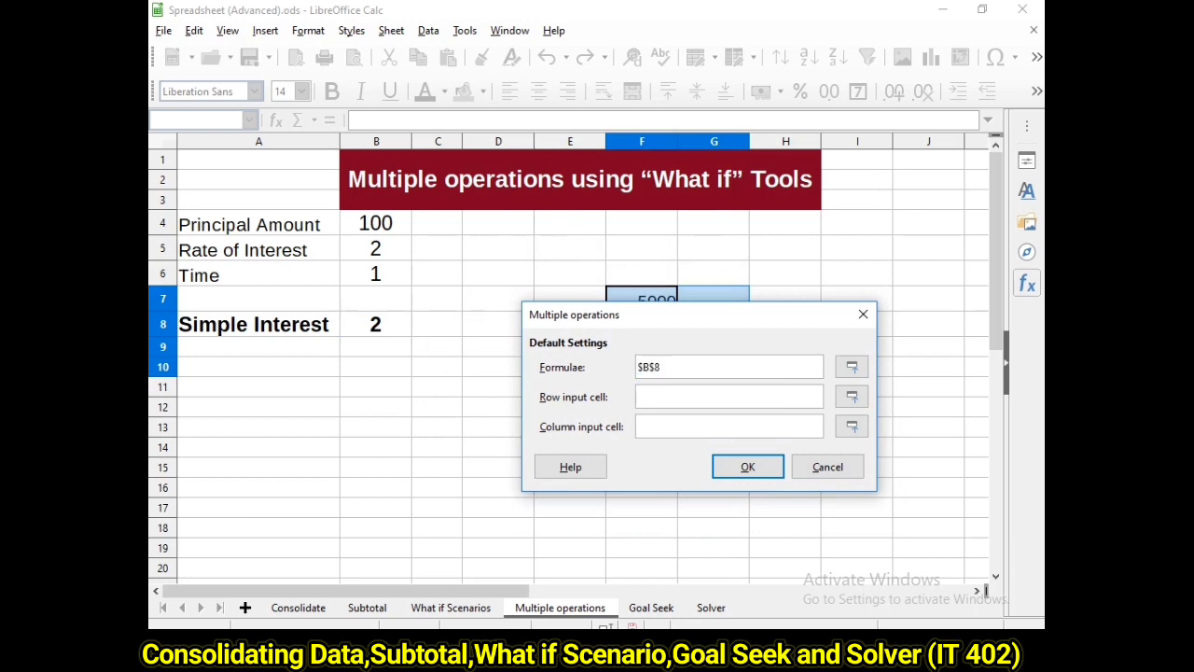
{"action": "left_click", "coordinate": [730, 426]}
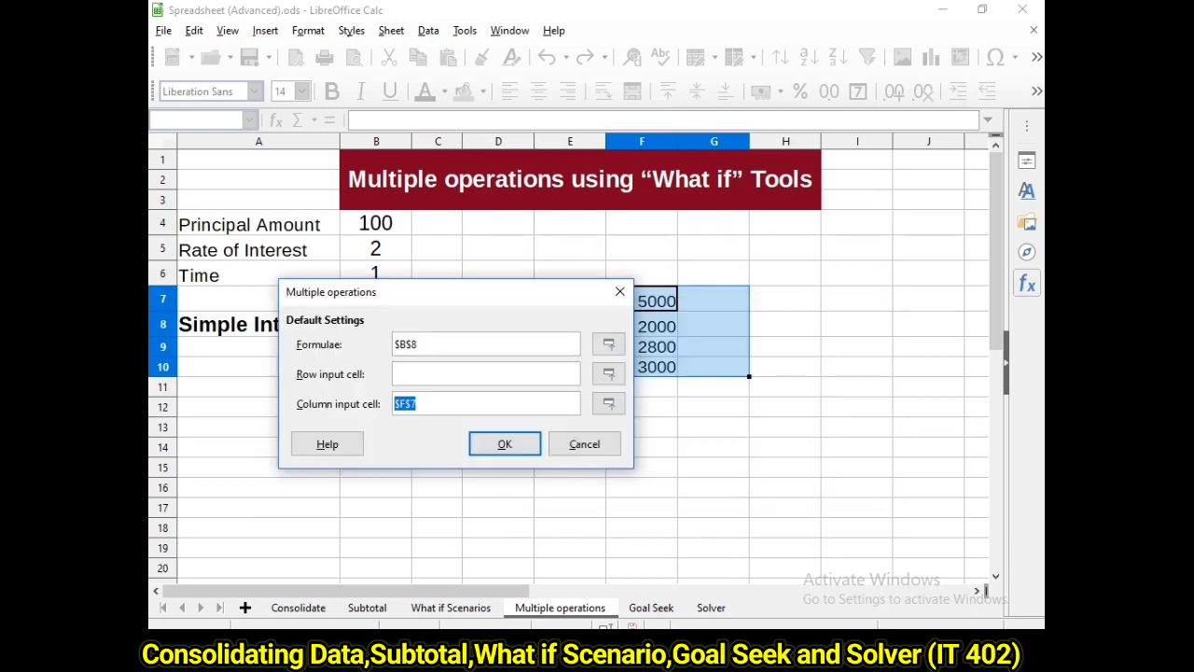
{"action": "left_click_drag", "start_coordinate": [331, 292], "coordinate": [537, 295]}
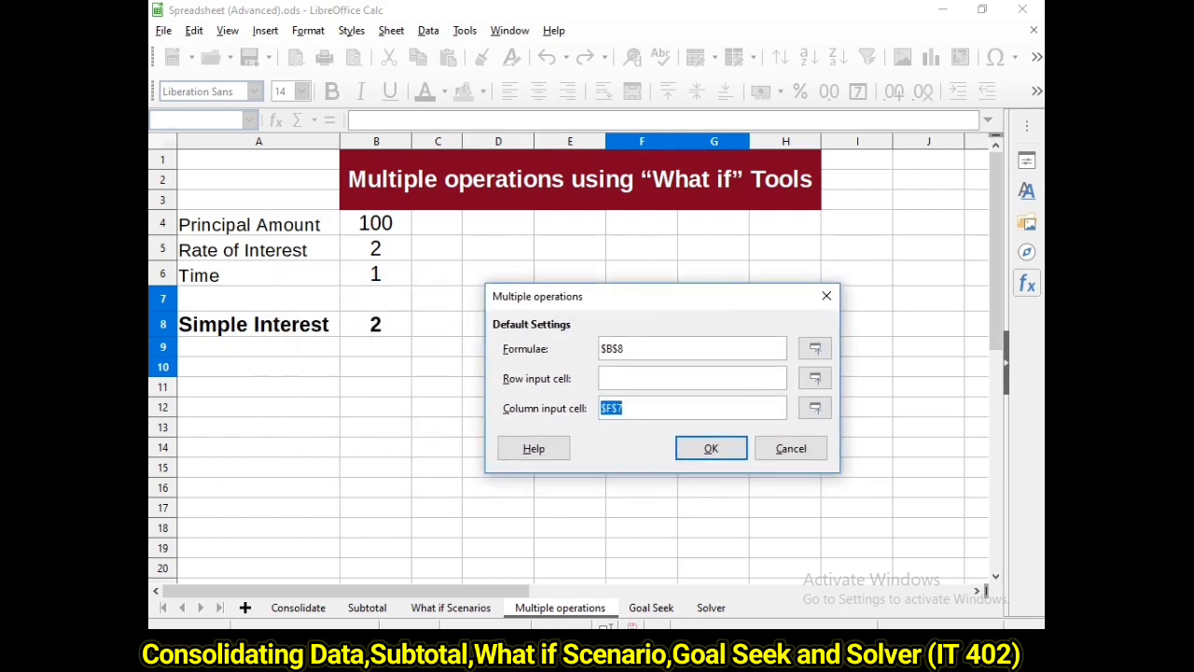
{"action": "left_click", "coordinate": [375, 223]}
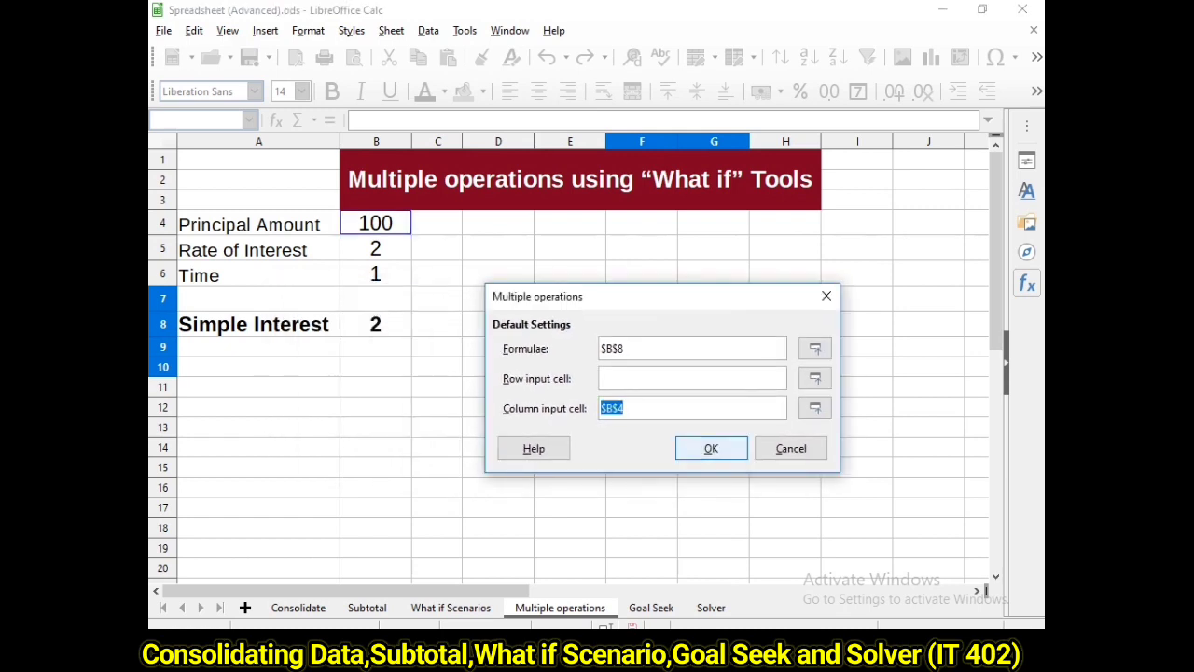
{"action": "left_click", "coordinate": [710, 447]}
{"action": "left_click", "coordinate": [712, 407]}
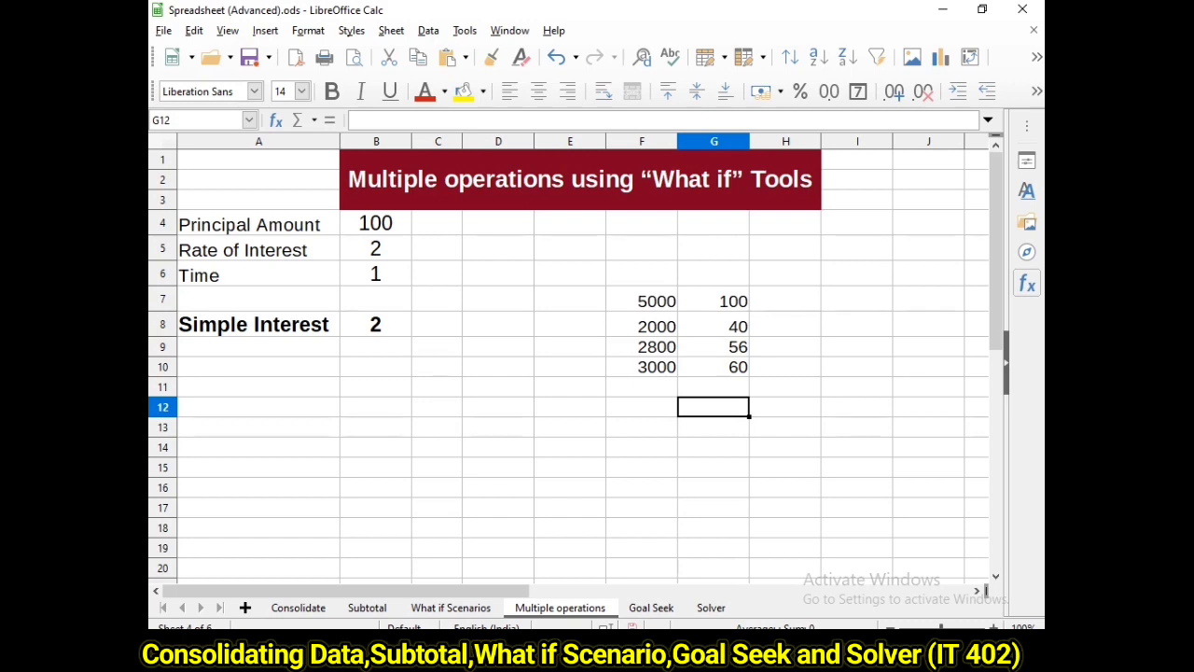
{"action": "left_click", "coordinate": [640, 407]}
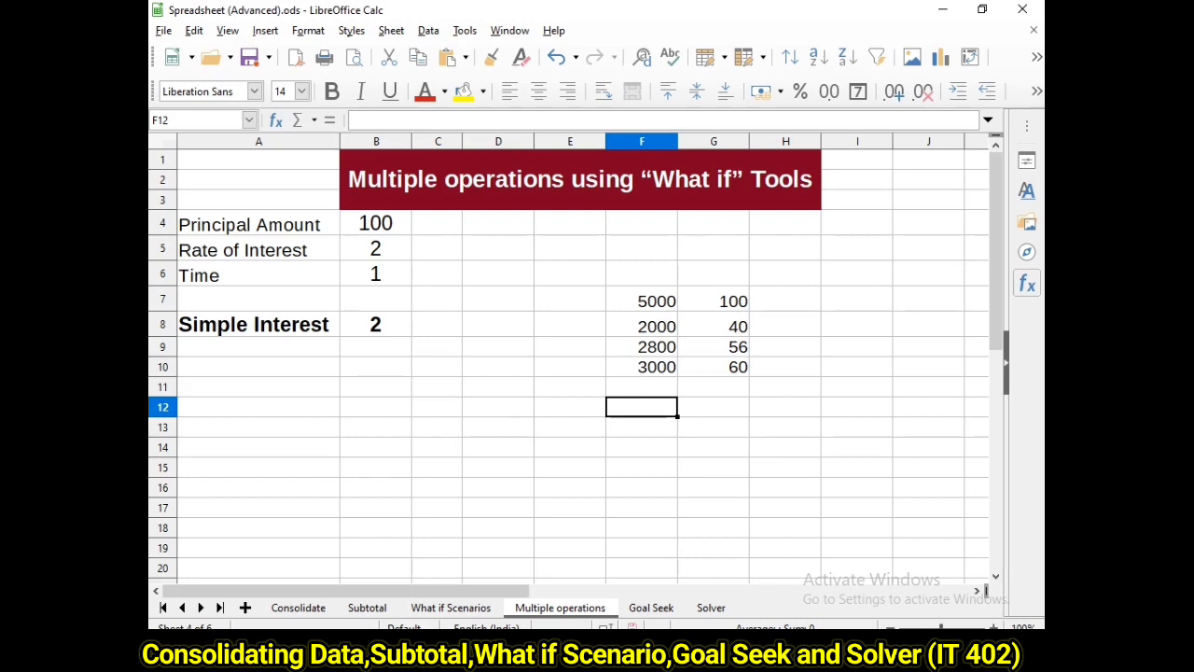
Enter the principal amounts 5800, 2800, 3600 and 4500 across cells D13 to G13
{"action": "left_click", "coordinate": [498, 426]}
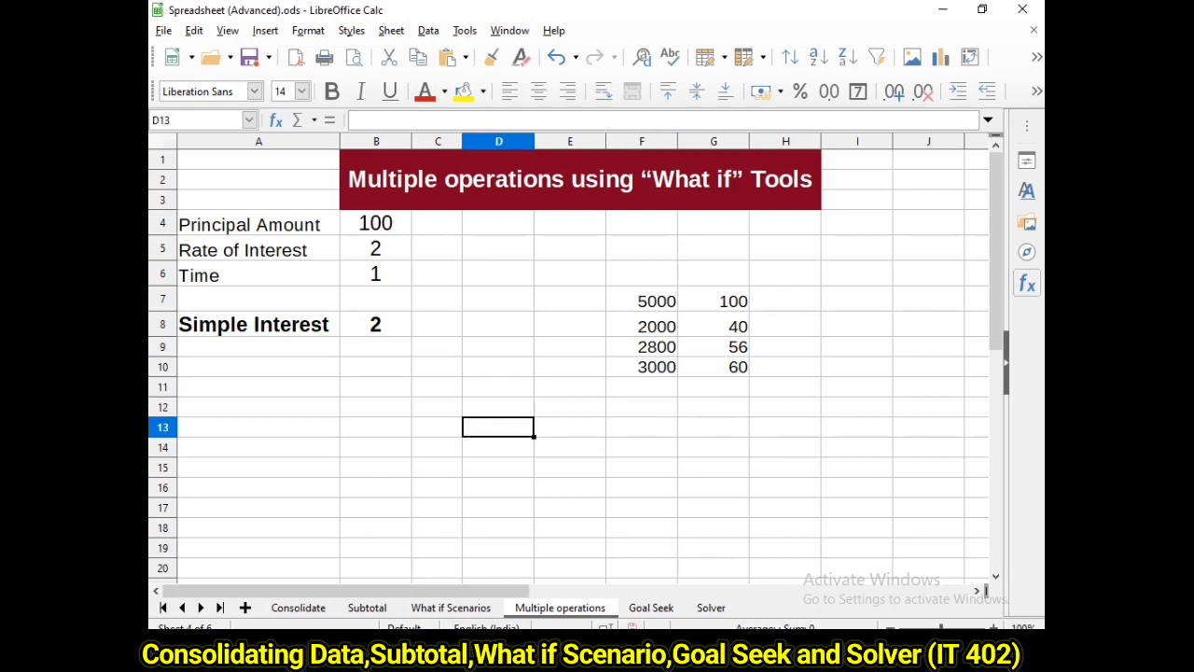
{"action": "type", "text": "5800"}
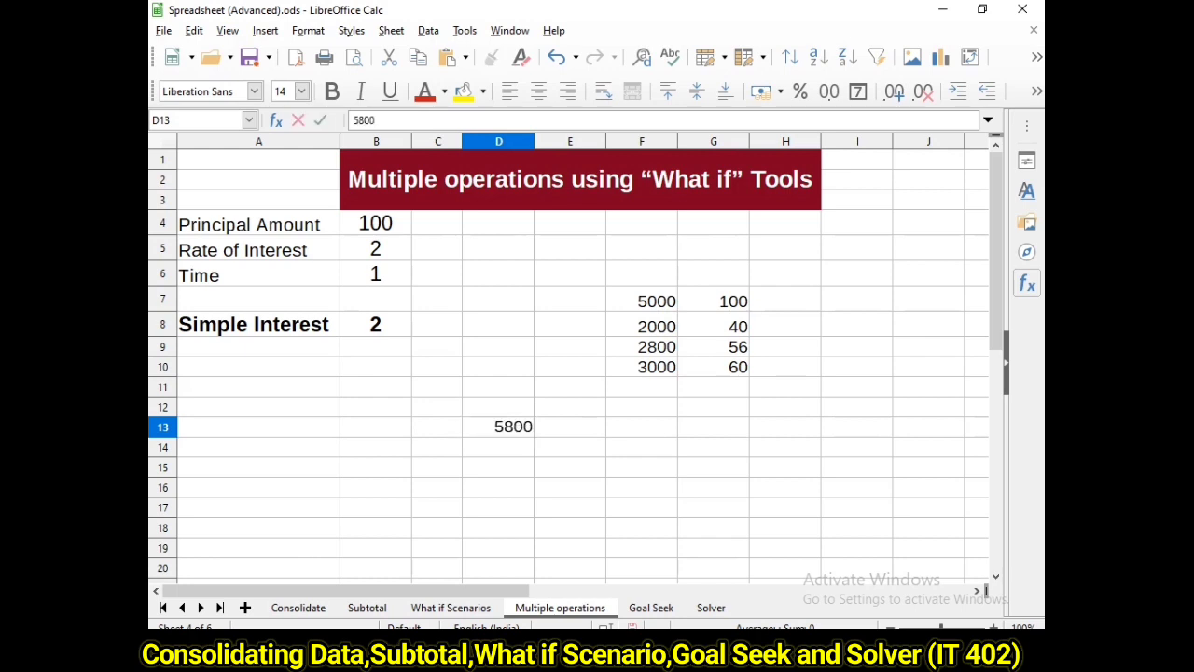
{"action": "key", "text": "Tab"}
{"action": "type", "text": "2800"}
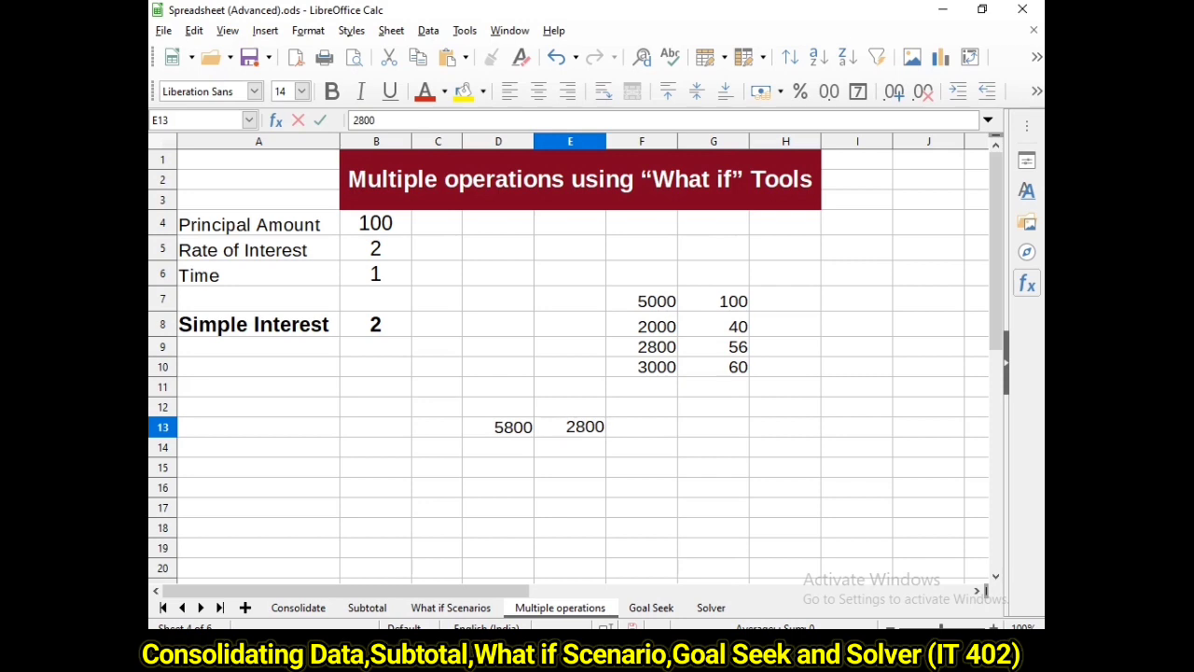
{"action": "key", "text": "Tab"}
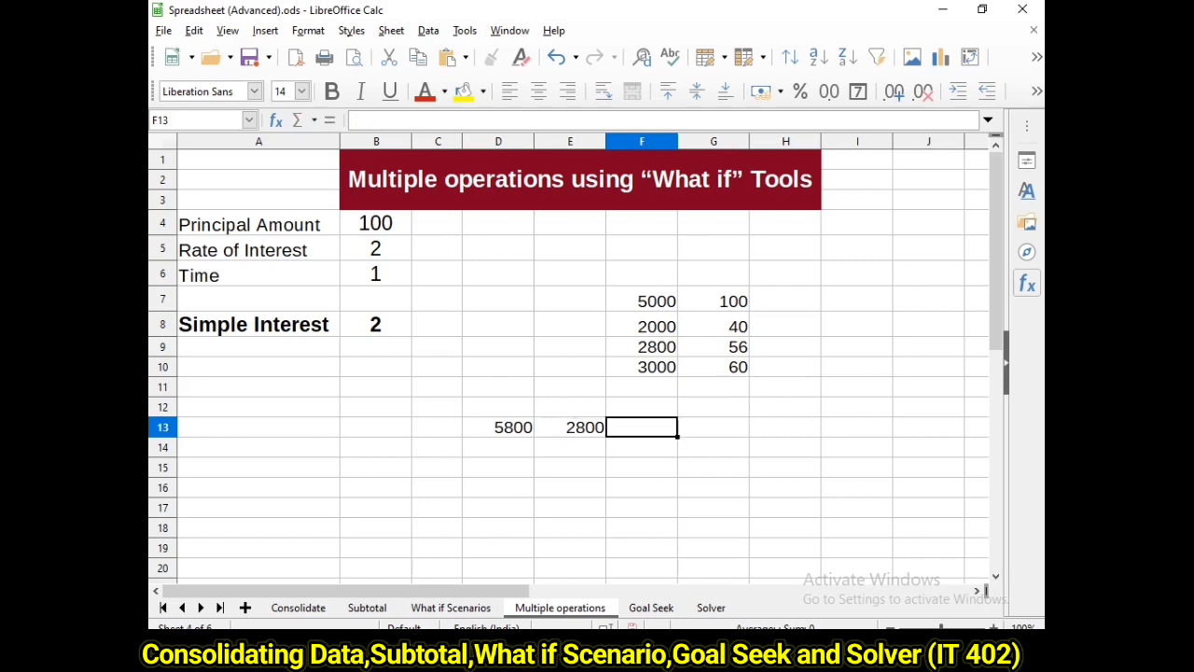
{"action": "type", "text": "3600"}
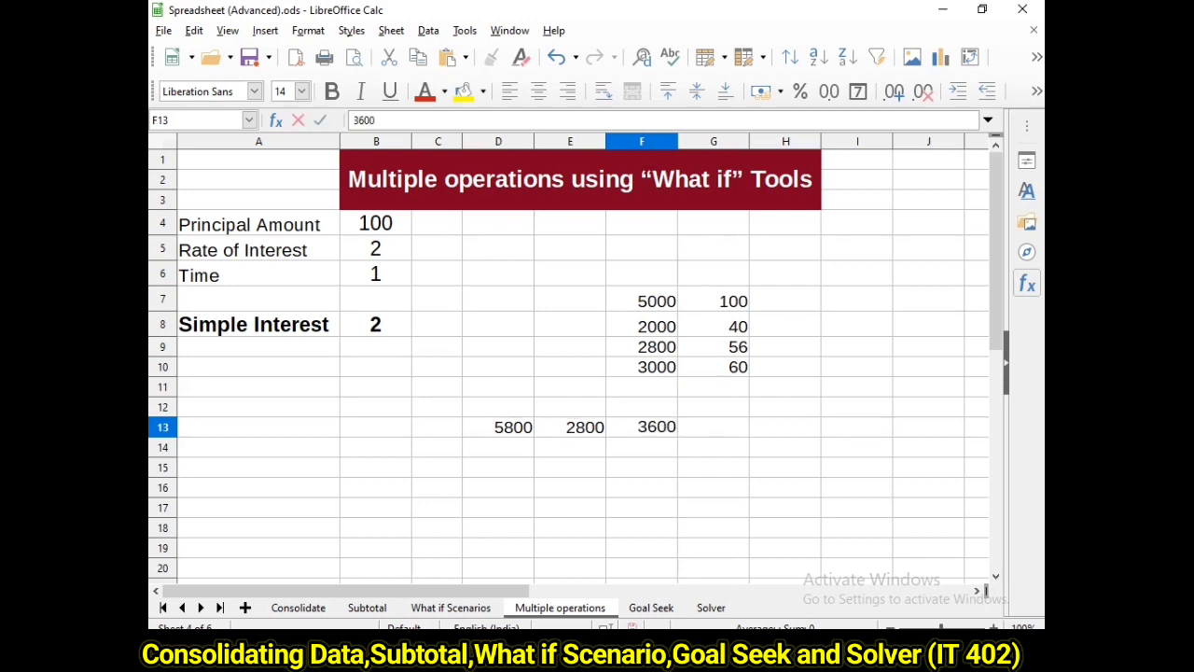
{"action": "key", "text": "Tab"}
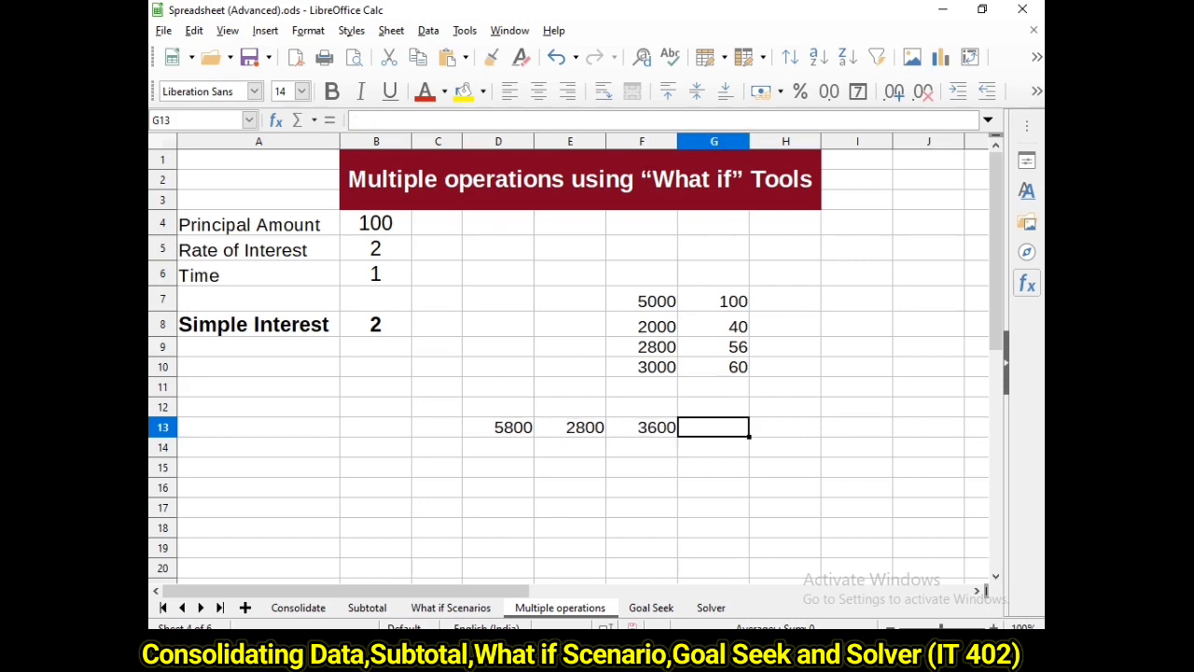
{"action": "type", "text": "45"}
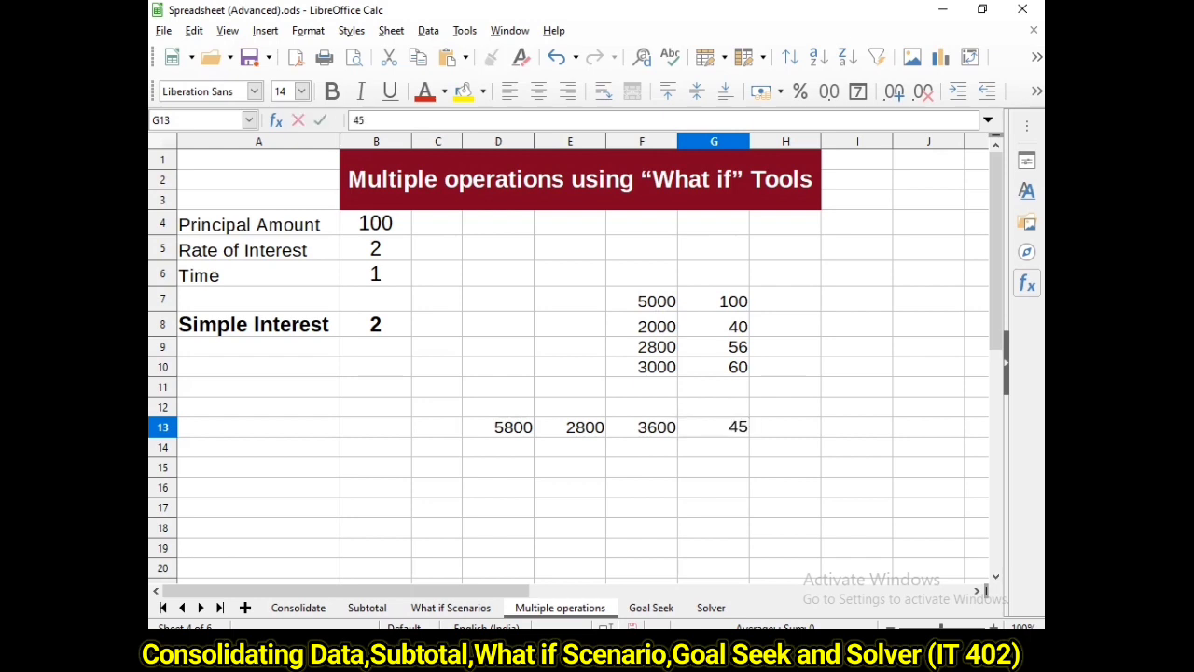
{"action": "type", "text": "00"}
Run Multiple Operations on D13:G14 with $B$8 as the formula and $B$4 as the row input cell
{"action": "left_click_drag", "start_coordinate": [498, 427], "coordinate": [737, 435]}
{"action": "left_click", "coordinate": [498, 428]}
{"action": "left_click", "coordinate": [498, 468]}
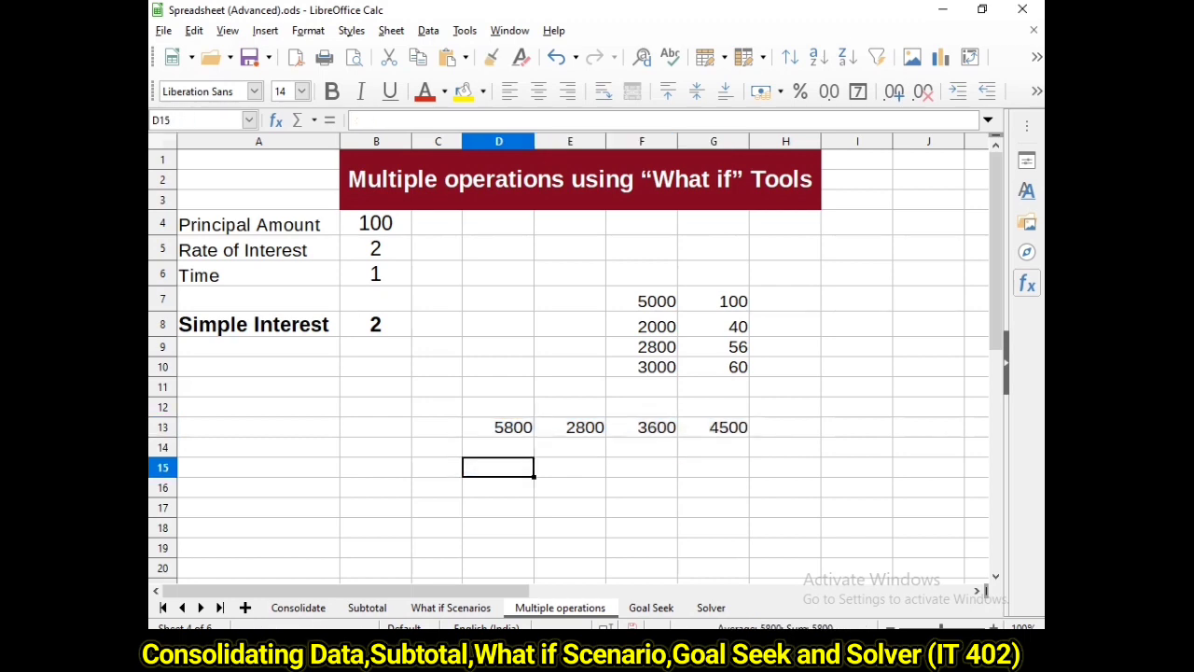
{"action": "left_click", "coordinate": [498, 427]}
{"action": "left_click_drag", "start_coordinate": [498, 428], "coordinate": [737, 450]}
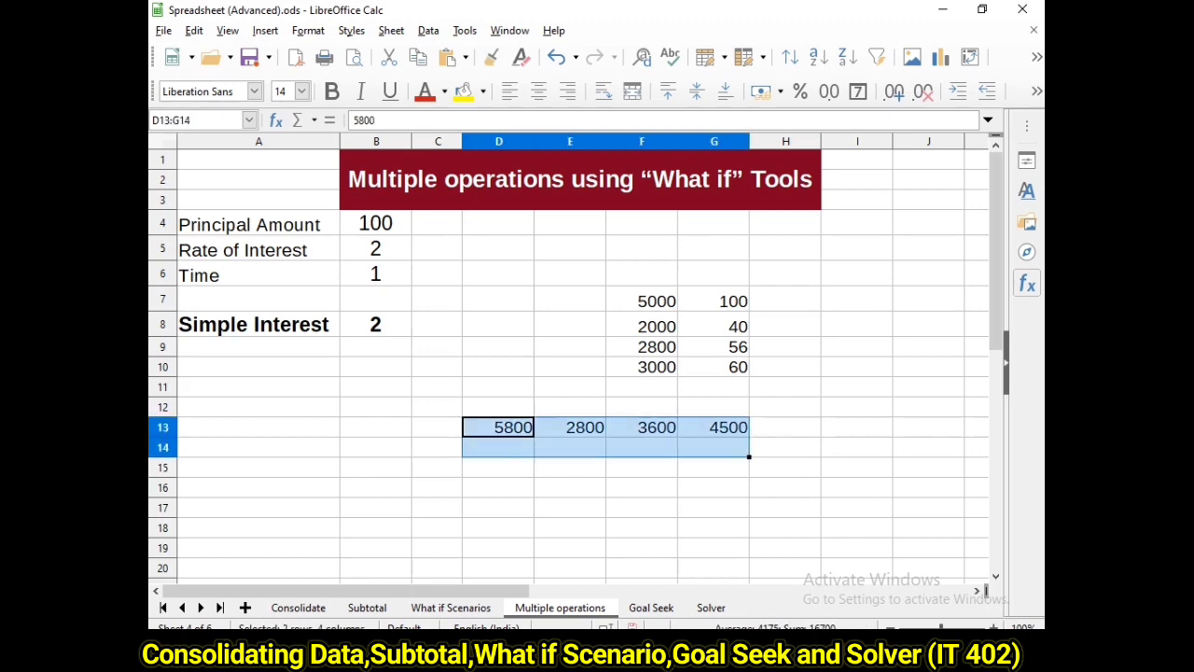
{"action": "left_click", "coordinate": [429, 30]}
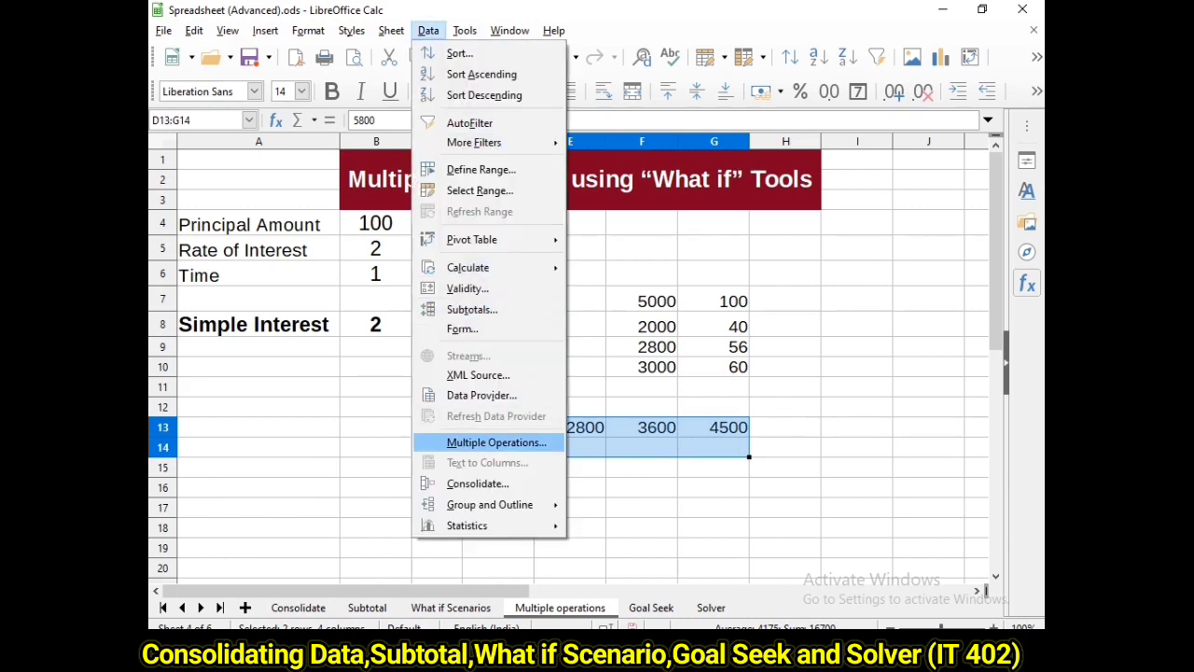
{"action": "left_click", "coordinate": [496, 443]}
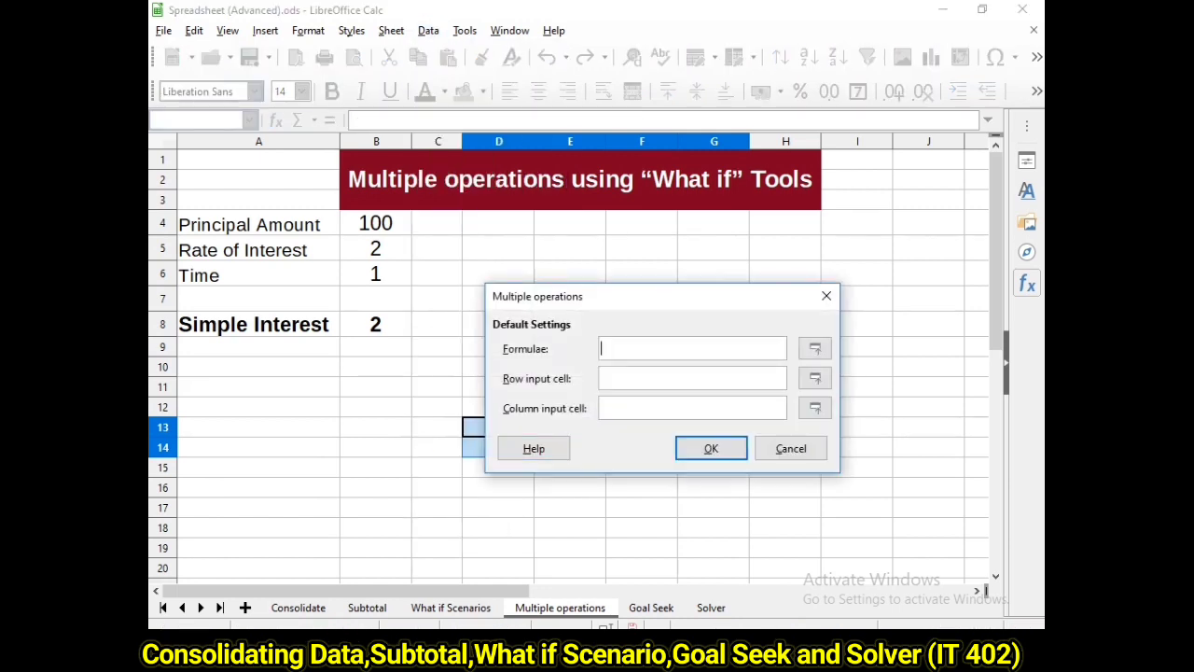
{"action": "left_click_drag", "start_coordinate": [579, 295], "coordinate": [536, 336]}
{"action": "left_click", "coordinate": [376, 324]}
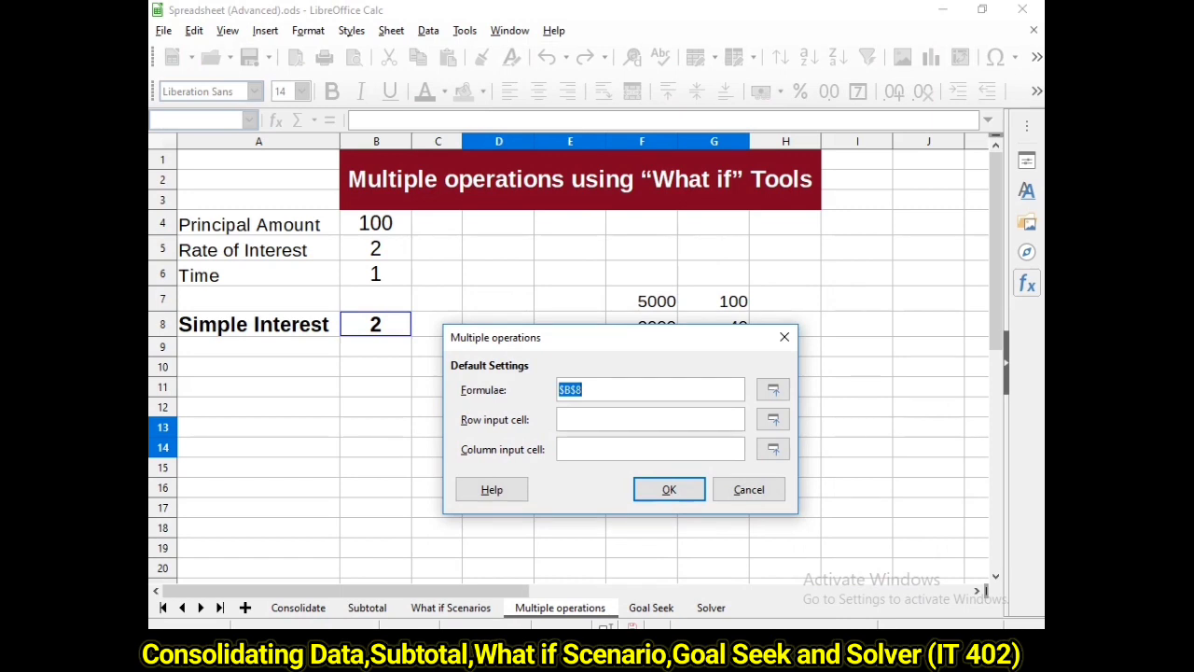
{"action": "left_click", "coordinate": [650, 419]}
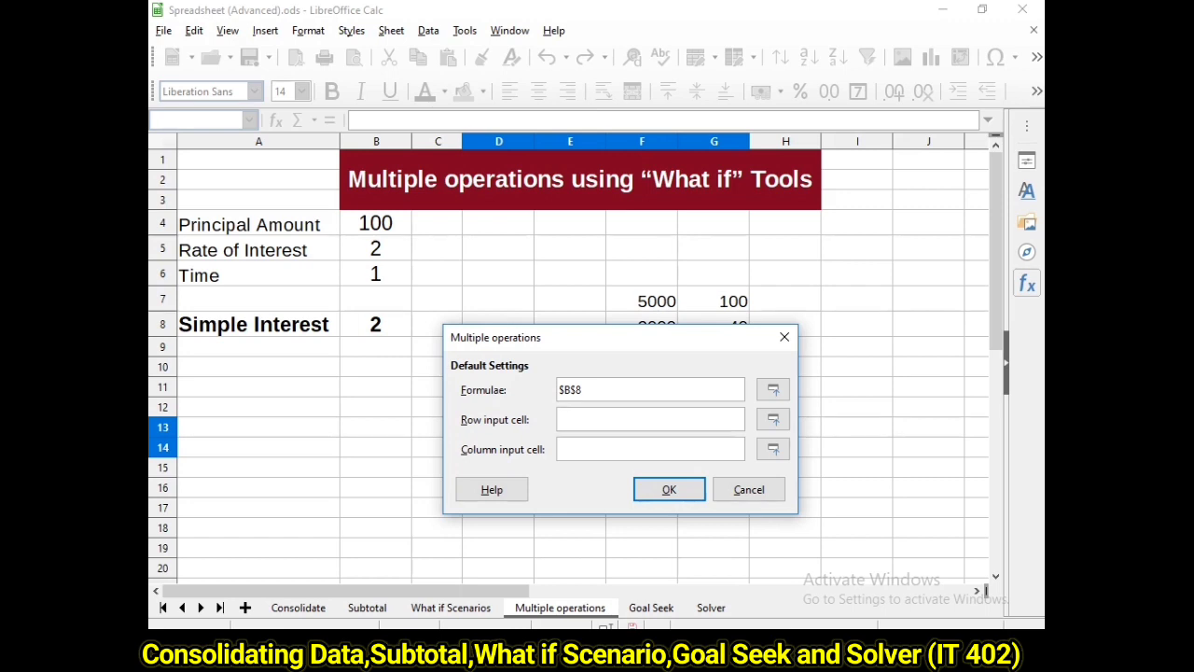
{"action": "left_click", "coordinate": [376, 223]}
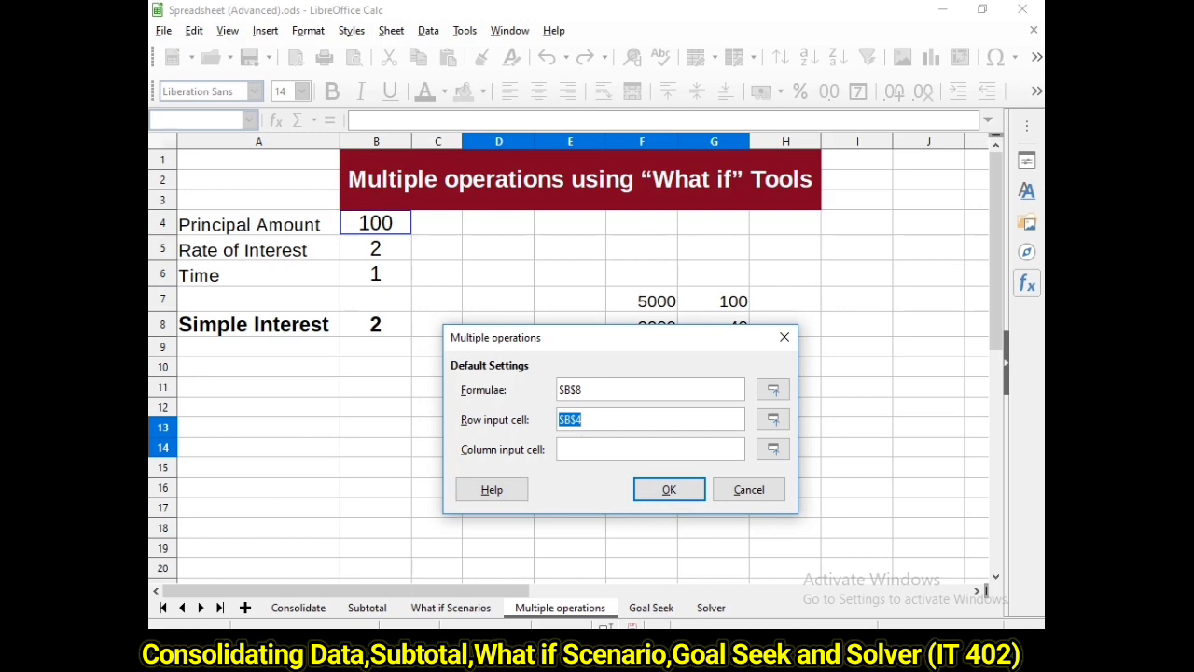
{"action": "left_click", "coordinate": [669, 489]}
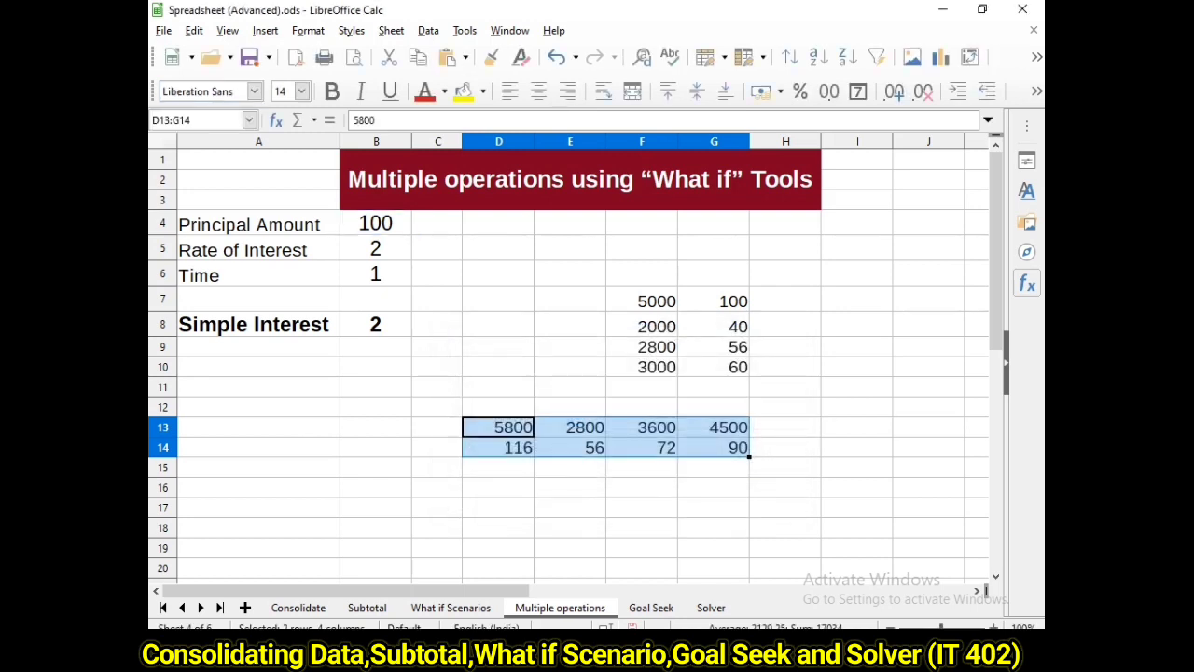
{"action": "left_click", "coordinate": [498, 468]}
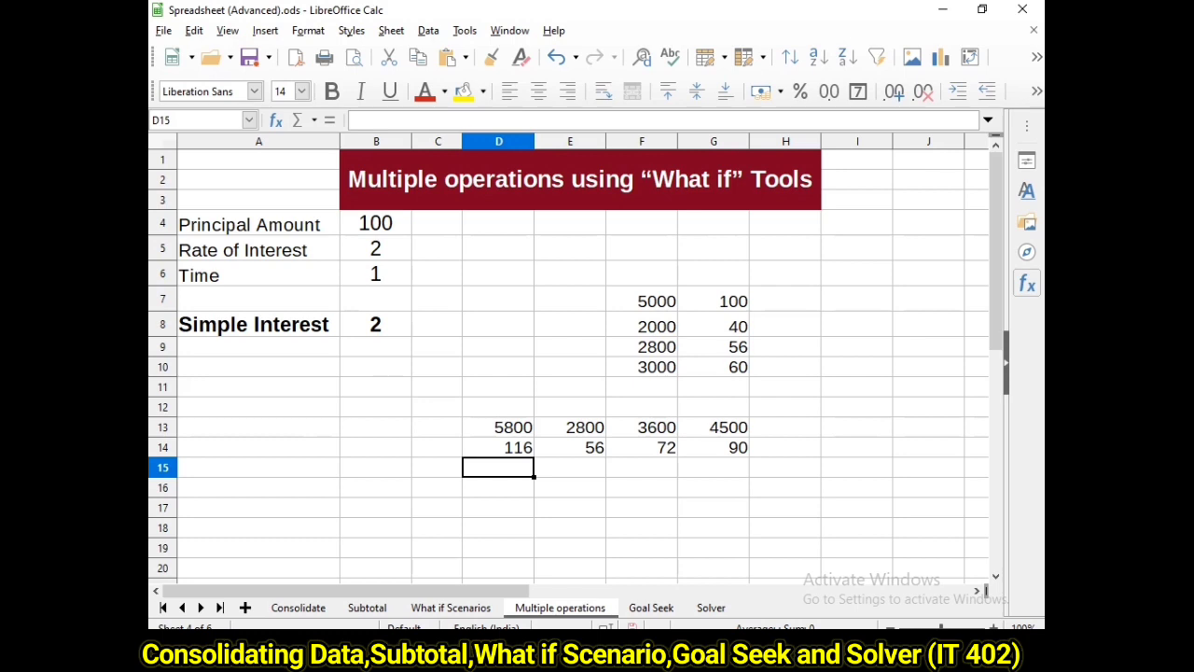
{"action": "left_click", "coordinate": [642, 467]}
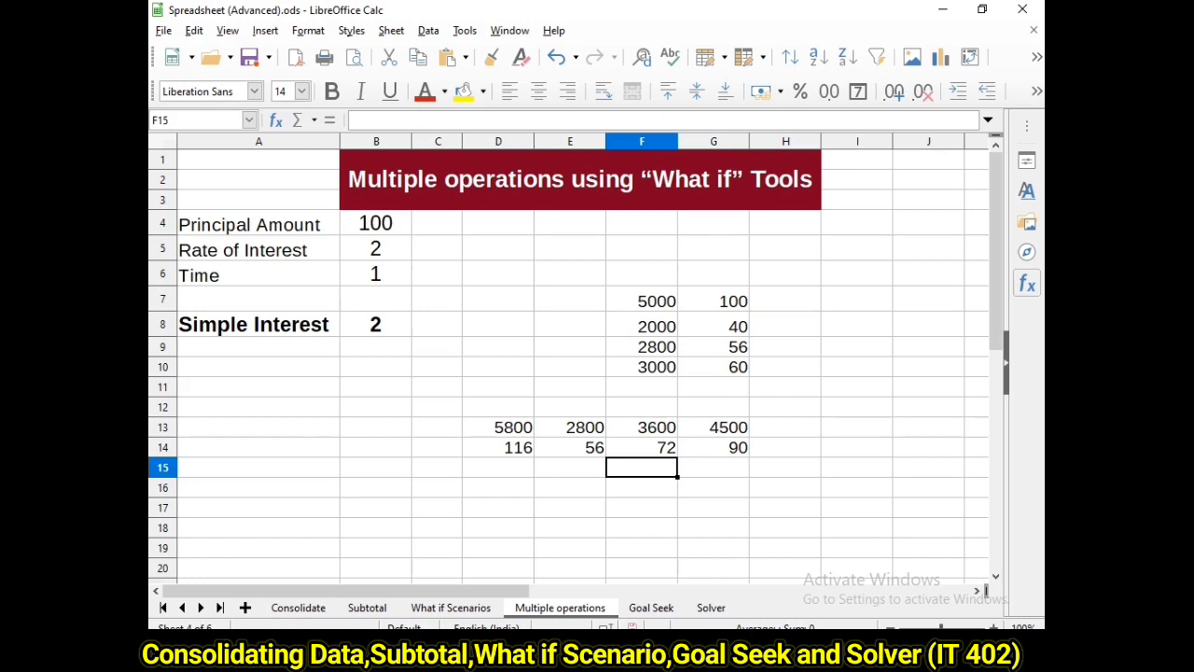
On the Goal Seek sheet, select the simple interest data in A5:B9 and open Goal Seek
{"action": "key", "text": "ctrl+Page_Down"}
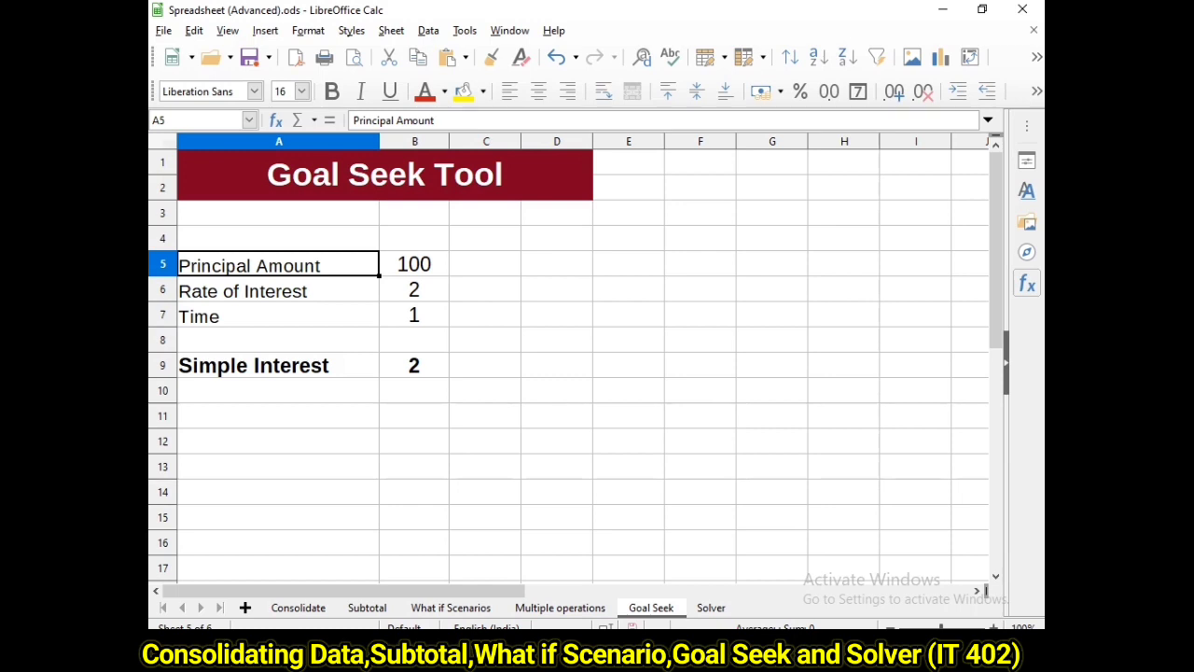
{"action": "key", "text": "shift+Down"}
{"action": "key", "text": "shift+Down"}
{"action": "key", "text": "shift+Down"}
{"action": "key", "text": "shift+Down"}
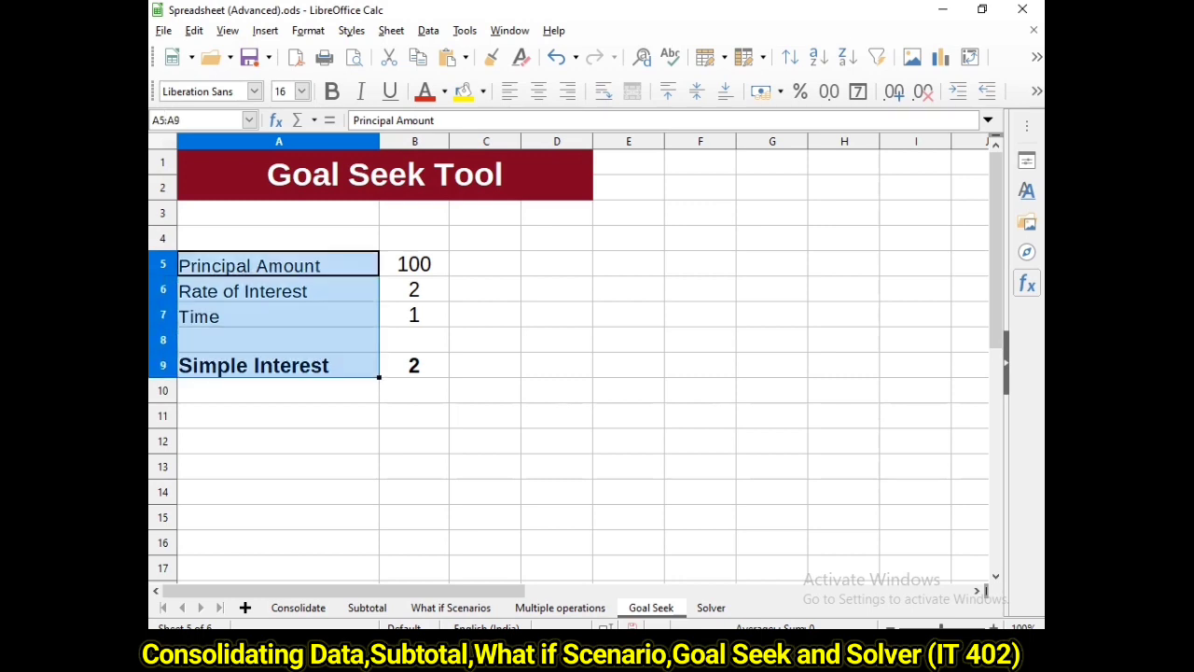
{"action": "key", "text": "shift+Right"}
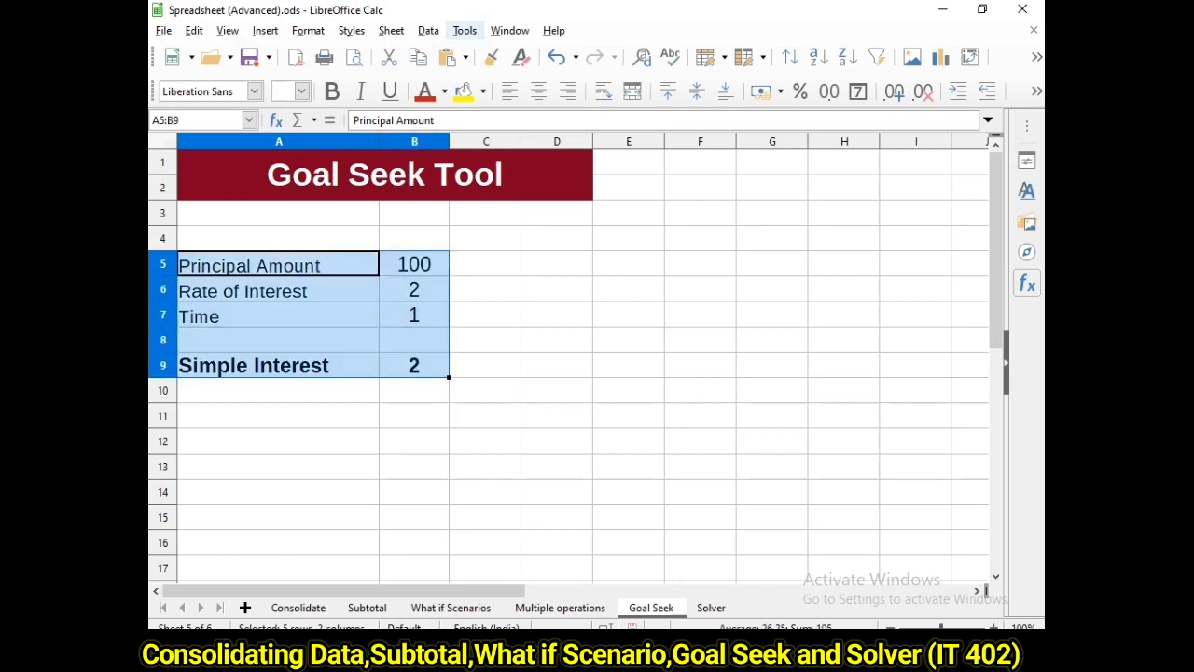
{"action": "left_click", "coordinate": [464, 30]}
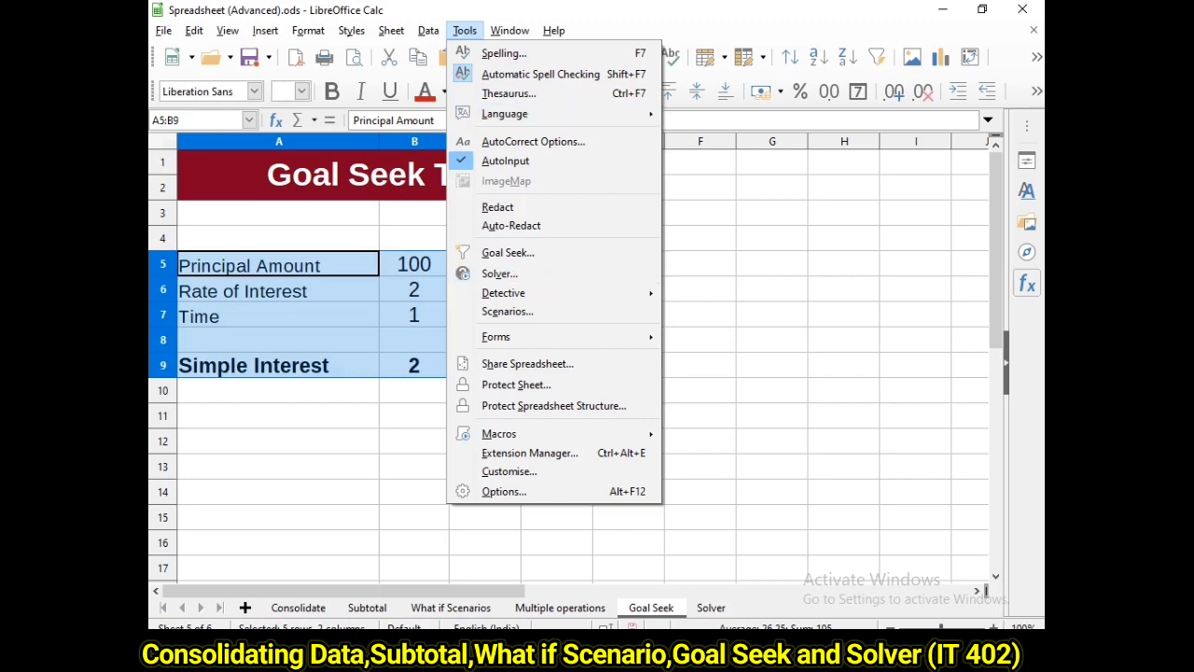
{"action": "key", "text": "Return"}
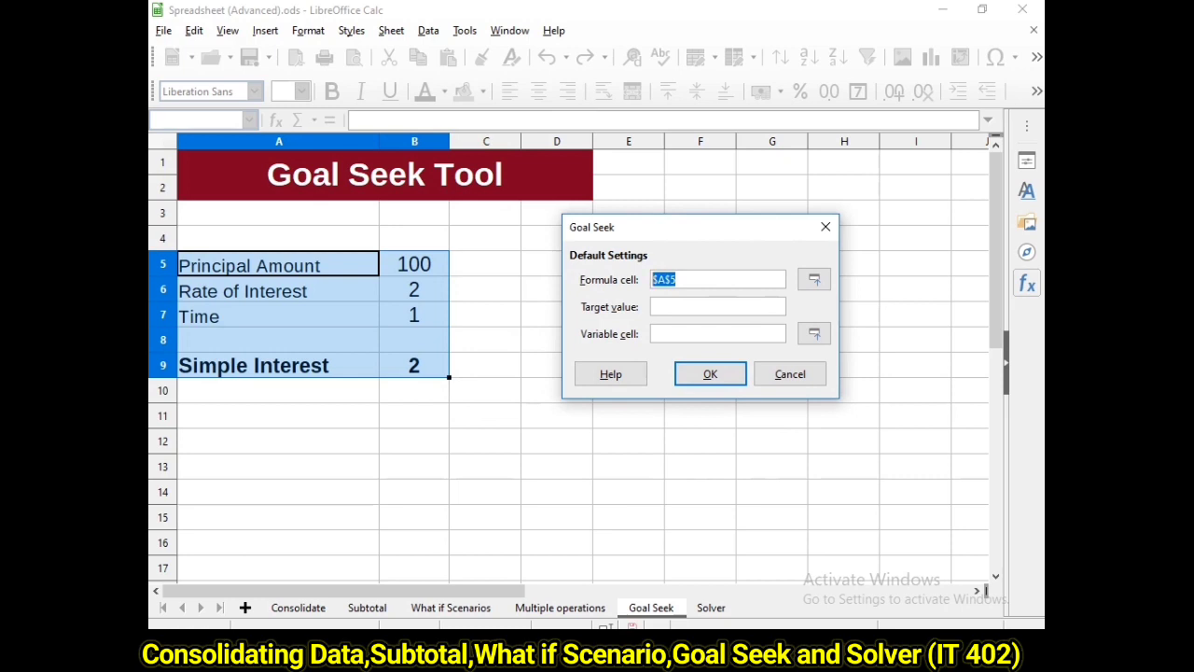
Goal seek a target value of 58000 for formula cell $B$9 with variable cell $B$5, insert the result, and widen column B
{"action": "left_click", "coordinate": [414, 364]}
{"action": "left_click", "coordinate": [672, 306]}
{"action": "type", "text": "58000"}
{"action": "left_click", "coordinate": [672, 333]}
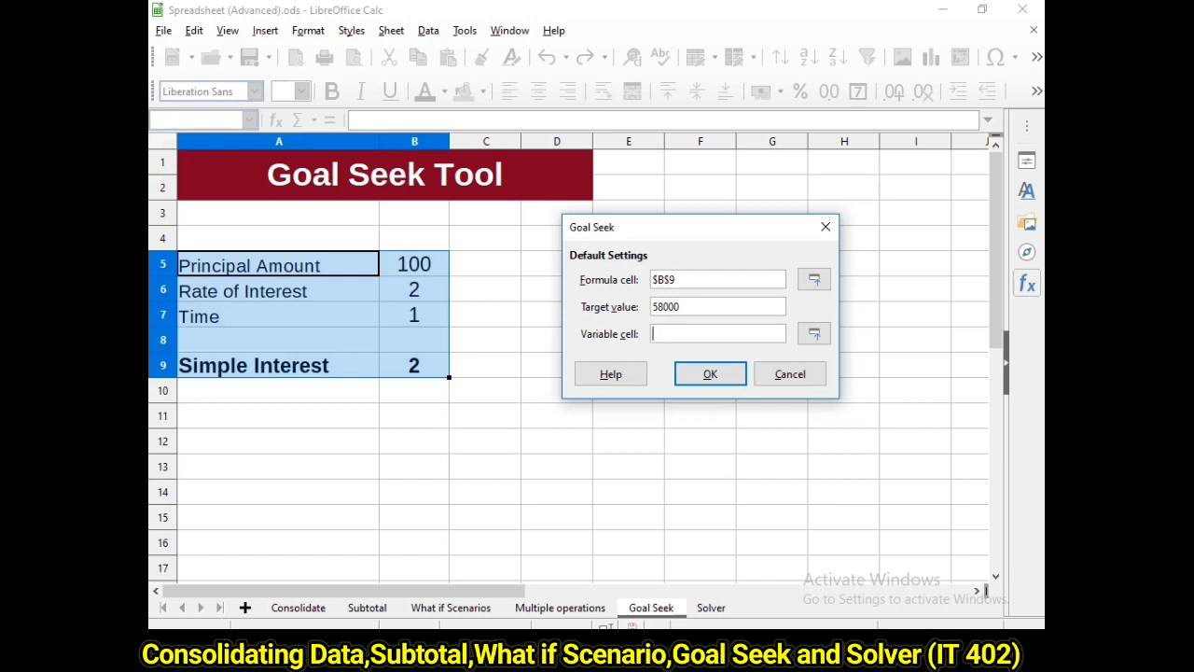
{"action": "left_click", "coordinate": [414, 264]}
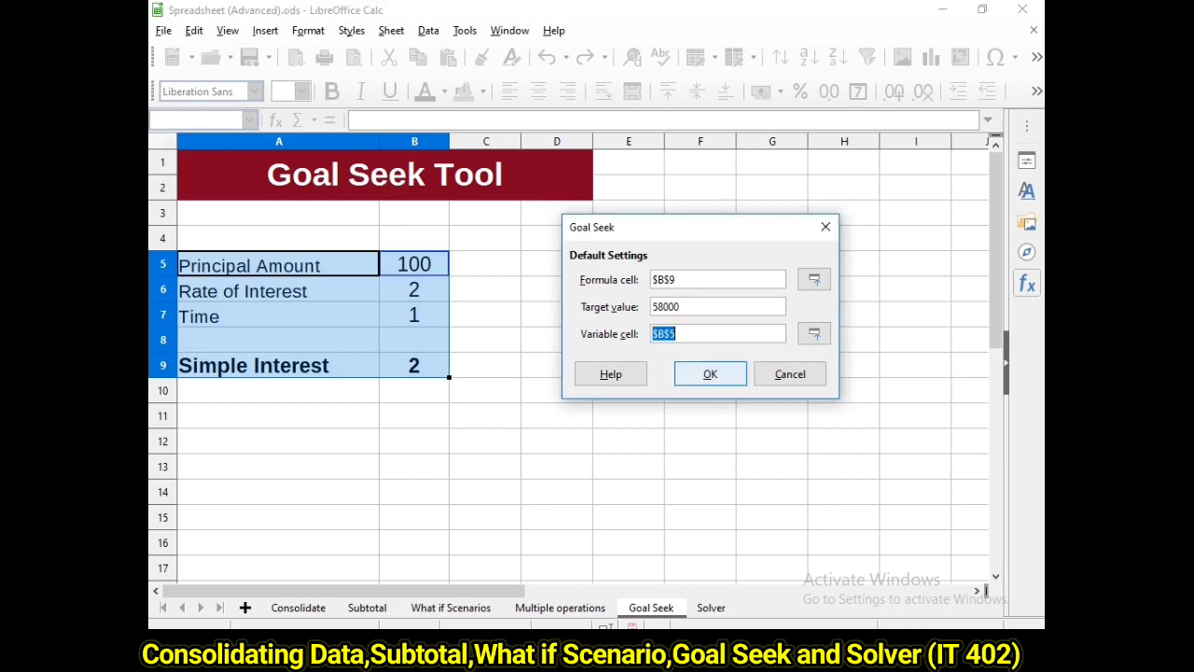
{"action": "left_click", "coordinate": [710, 373]}
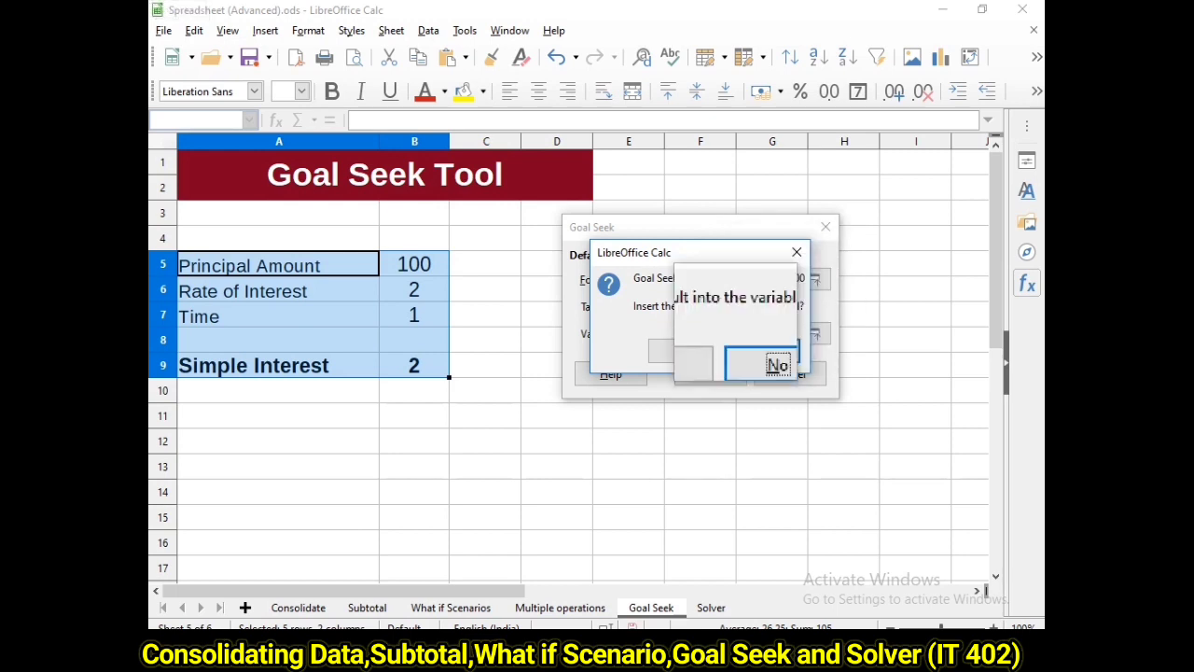
{"action": "left_click", "coordinate": [682, 349]}
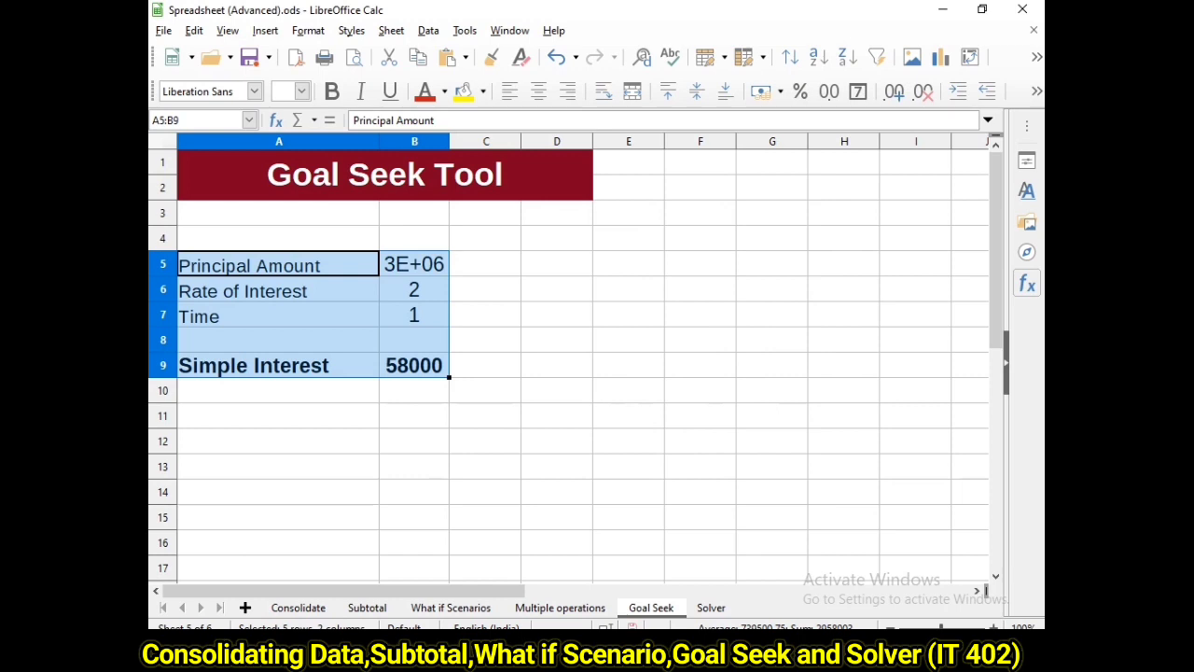
{"action": "left_click_drag", "start_coordinate": [450, 141], "coordinate": [512, 141]}
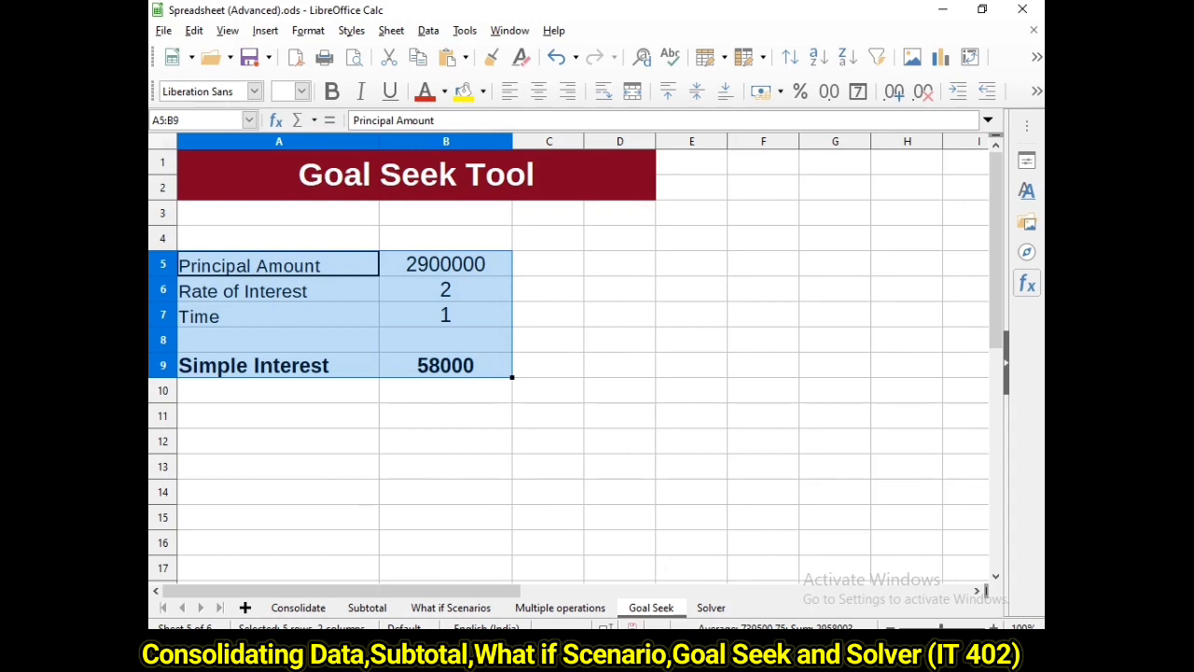
{"action": "left_click", "coordinate": [446, 416]}
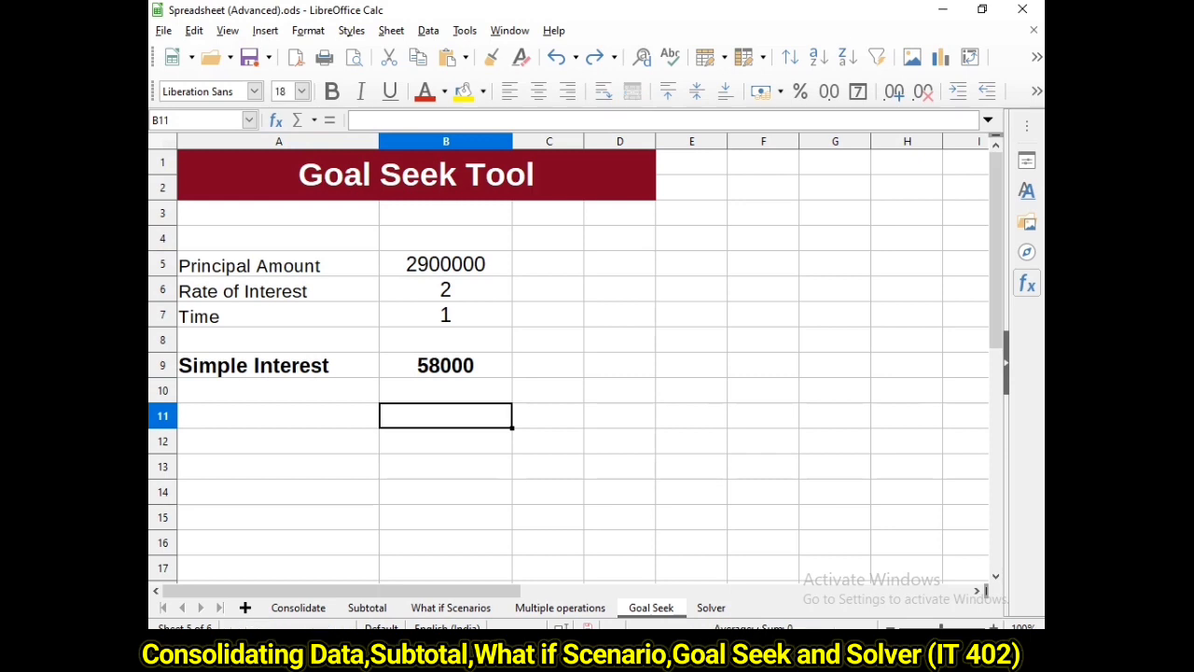
Run Goal Seek on A5:B9 with formula cell $B$9, target value 2000 and variable cell $B$5, inserting the result
{"action": "left_click_drag", "start_coordinate": [278, 265], "coordinate": [446, 366]}
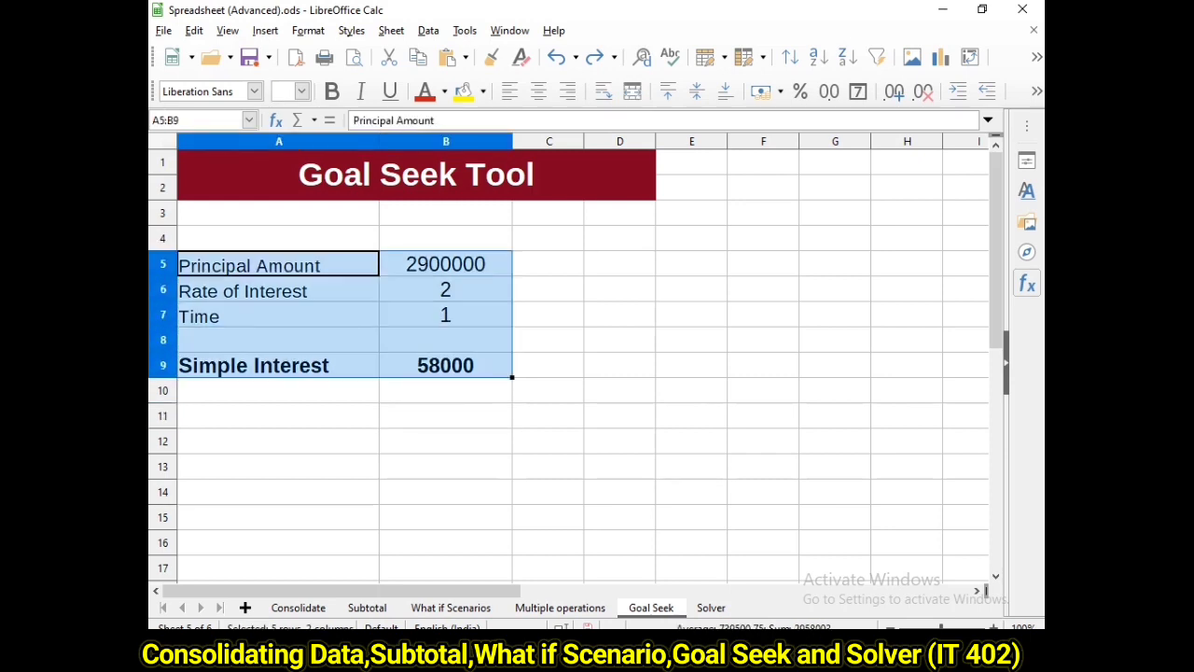
{"action": "left_click", "coordinate": [464, 30]}
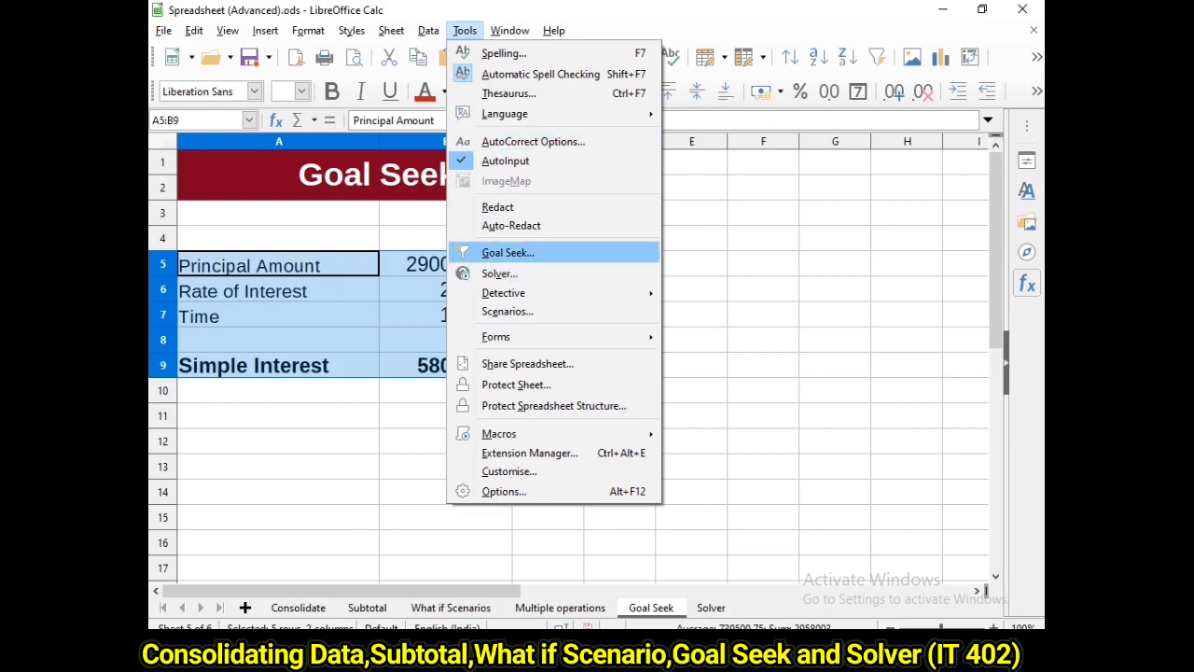
{"action": "key", "text": "Return"}
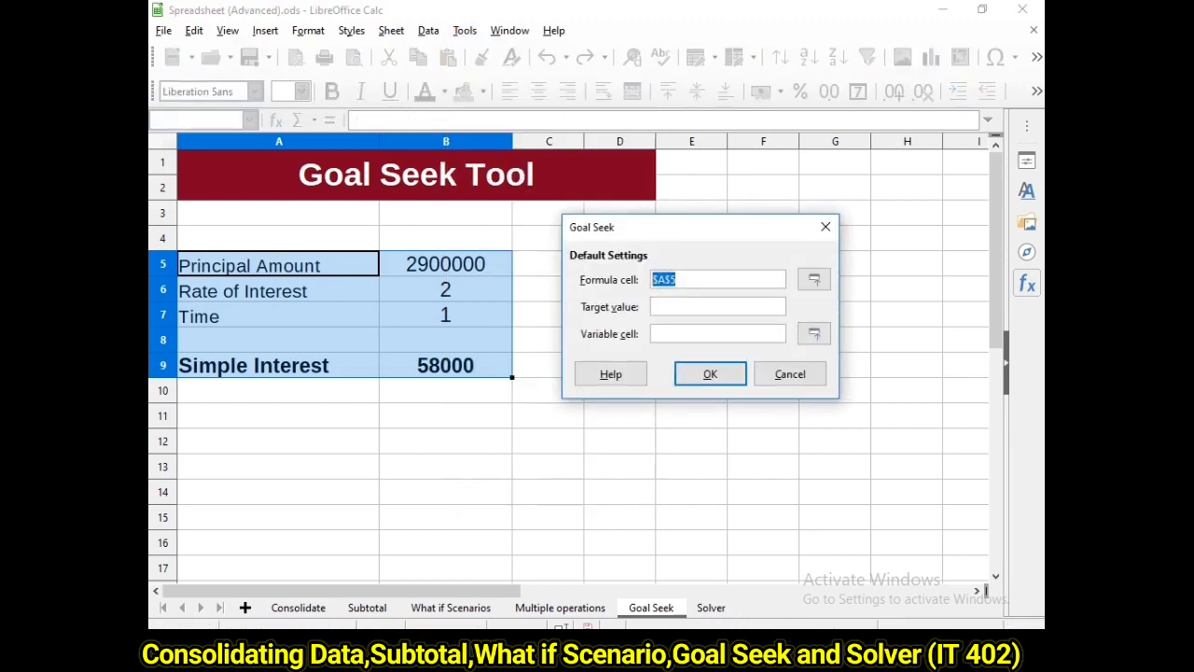
{"action": "left_click", "coordinate": [446, 365]}
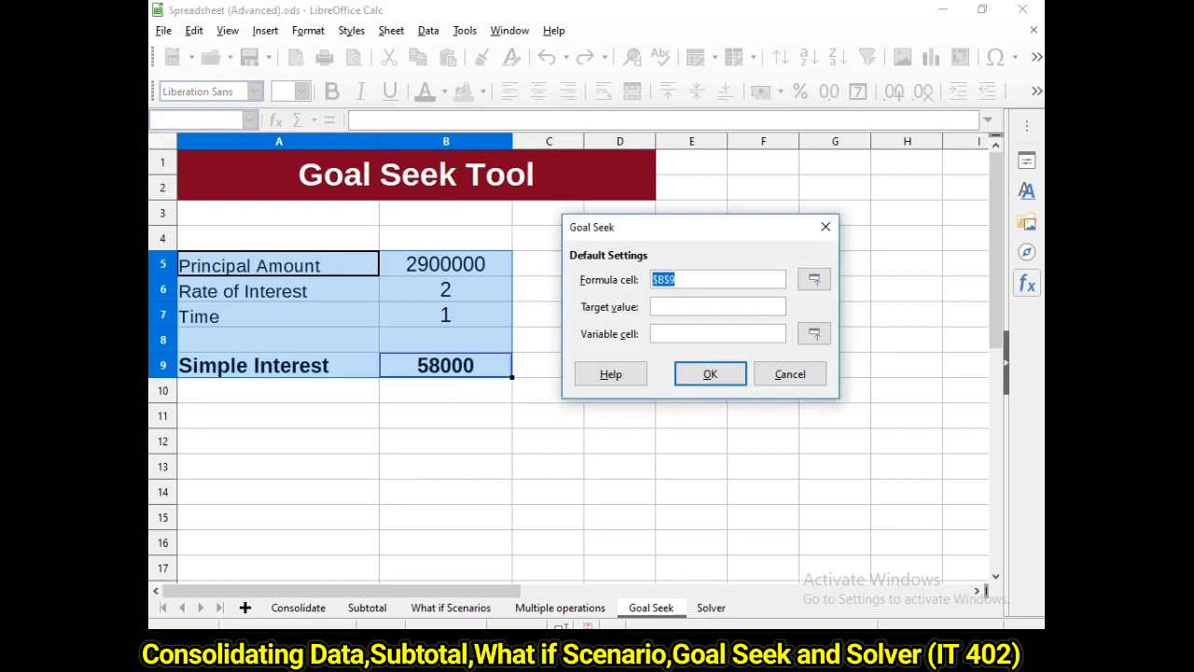
{"action": "left_click", "coordinate": [717, 307]}
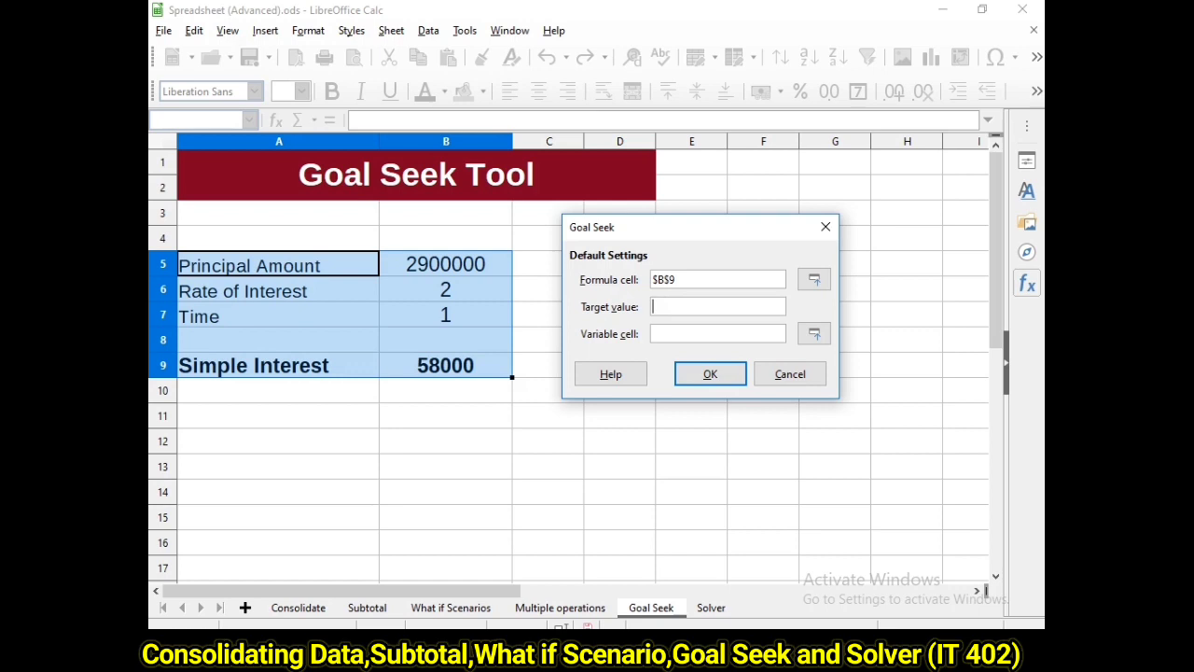
{"action": "type", "text": "2000"}
{"action": "left_click", "coordinate": [717, 333]}
{"action": "left_click", "coordinate": [444, 264]}
{"action": "key", "text": "Return"}
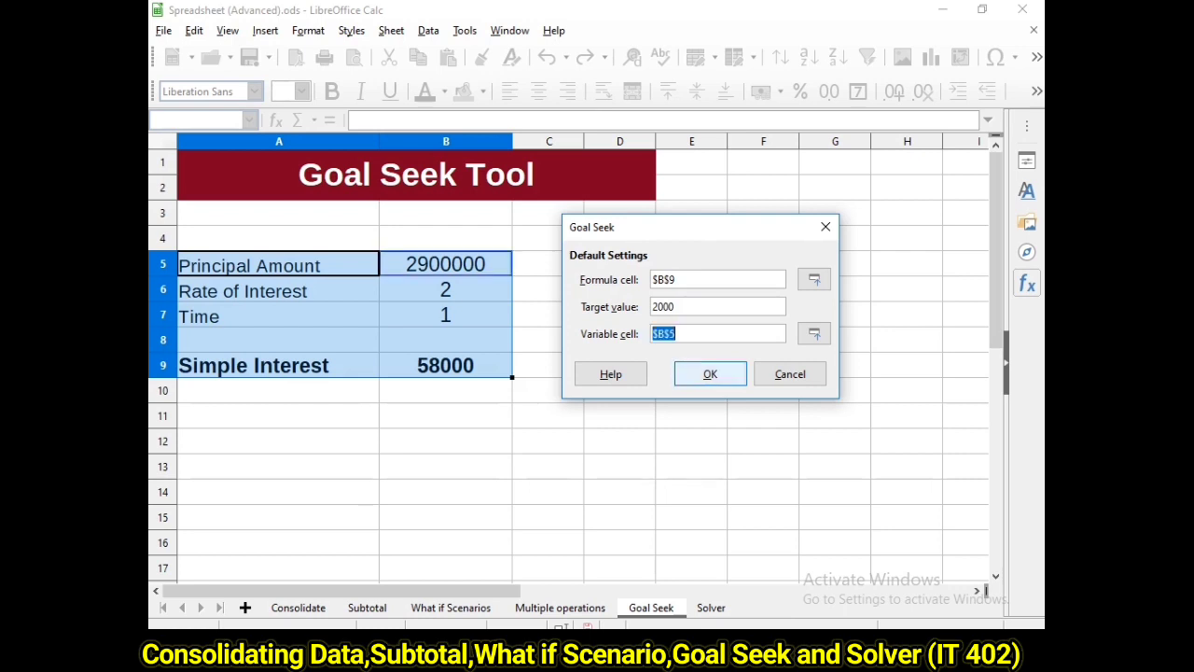
{"action": "key", "text": "Return"}
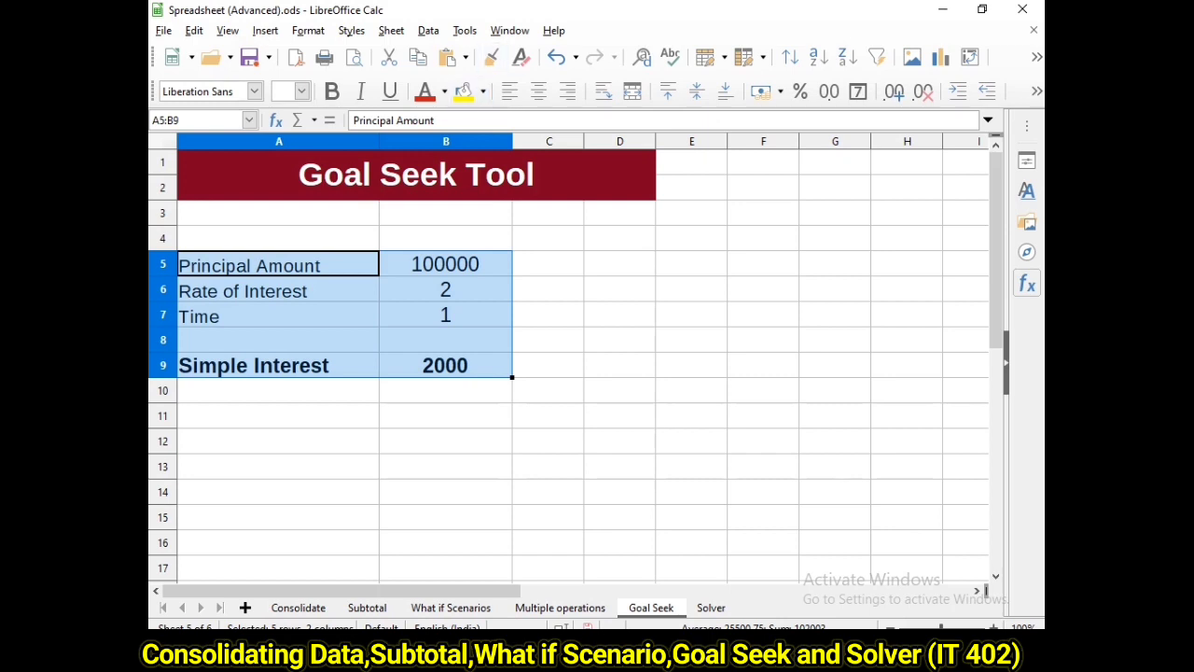
{"action": "left_click", "coordinate": [278, 290]}
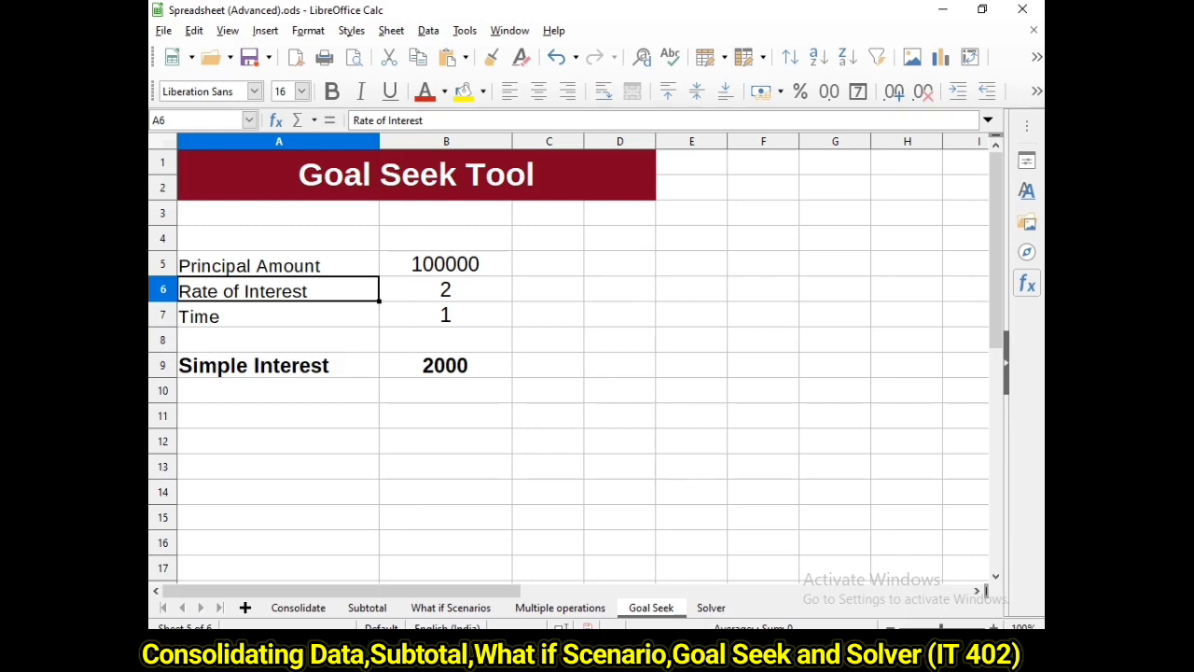
On the Solver sheet, select the simple interest data in A5:B9 and open Solver
{"action": "key", "text": "ctrl+Page_Down"}
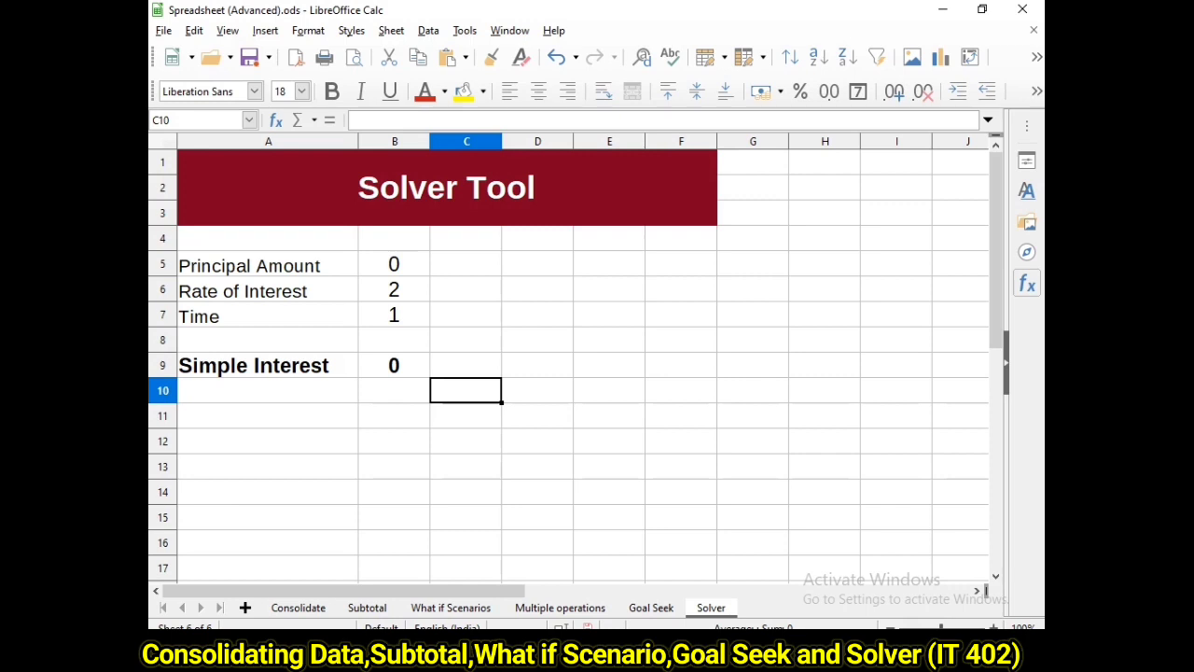
{"action": "left_click", "coordinate": [393, 264]}
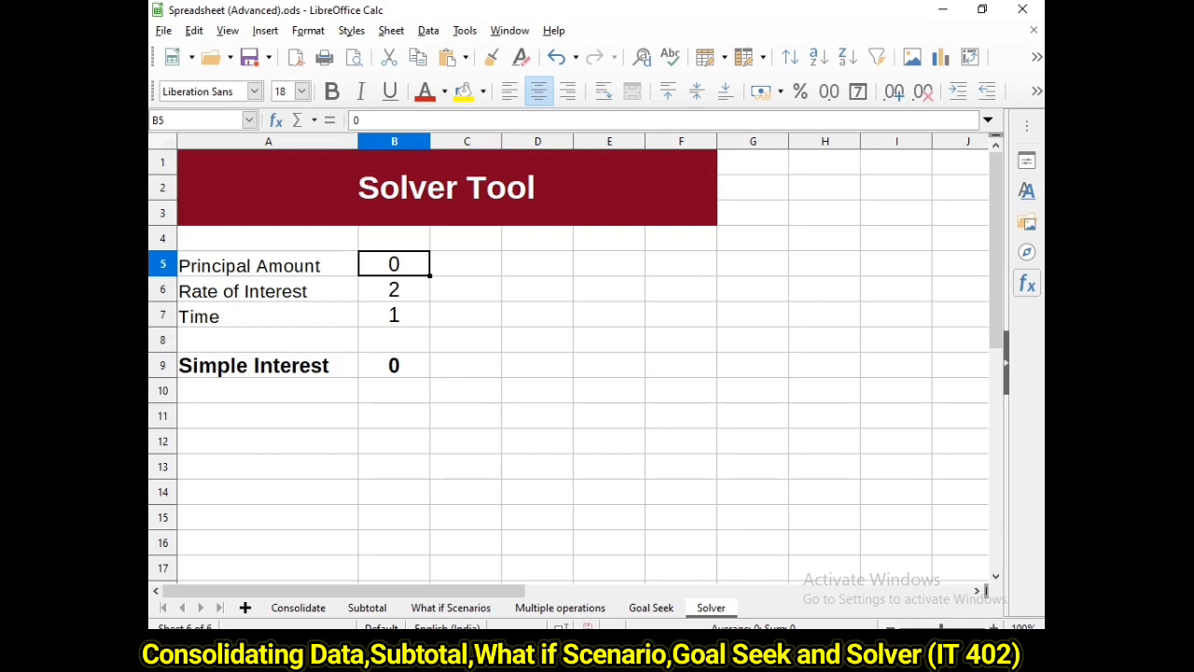
{"action": "left_click_drag", "start_coordinate": [268, 265], "coordinate": [401, 369]}
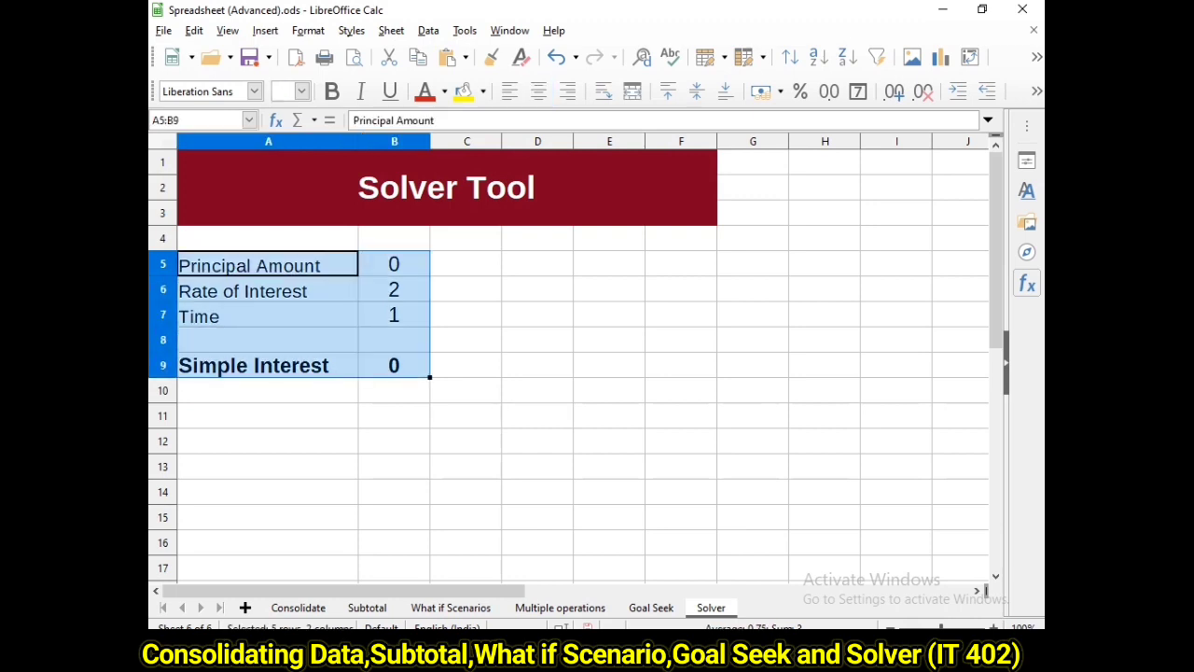
{"action": "left_click", "coordinate": [464, 30]}
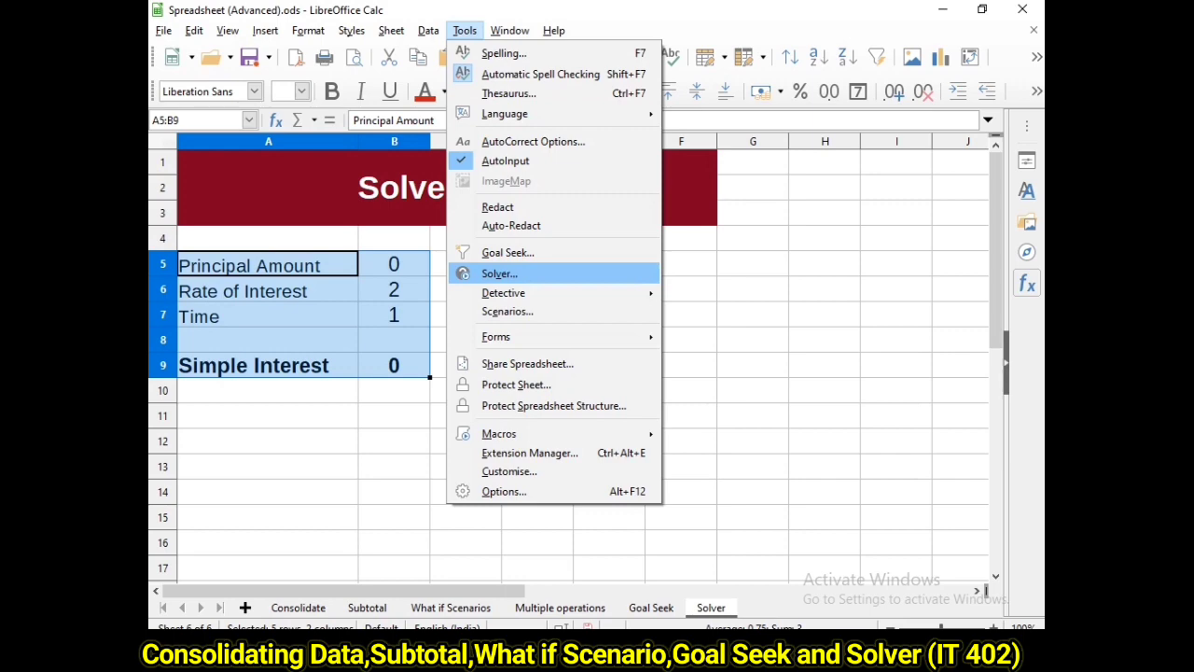
{"action": "left_click", "coordinate": [499, 274]}
Set the Solver target cell to $B$9 and optimise the result to a value of 7000
{"action": "left_click", "coordinate": [758, 351]}
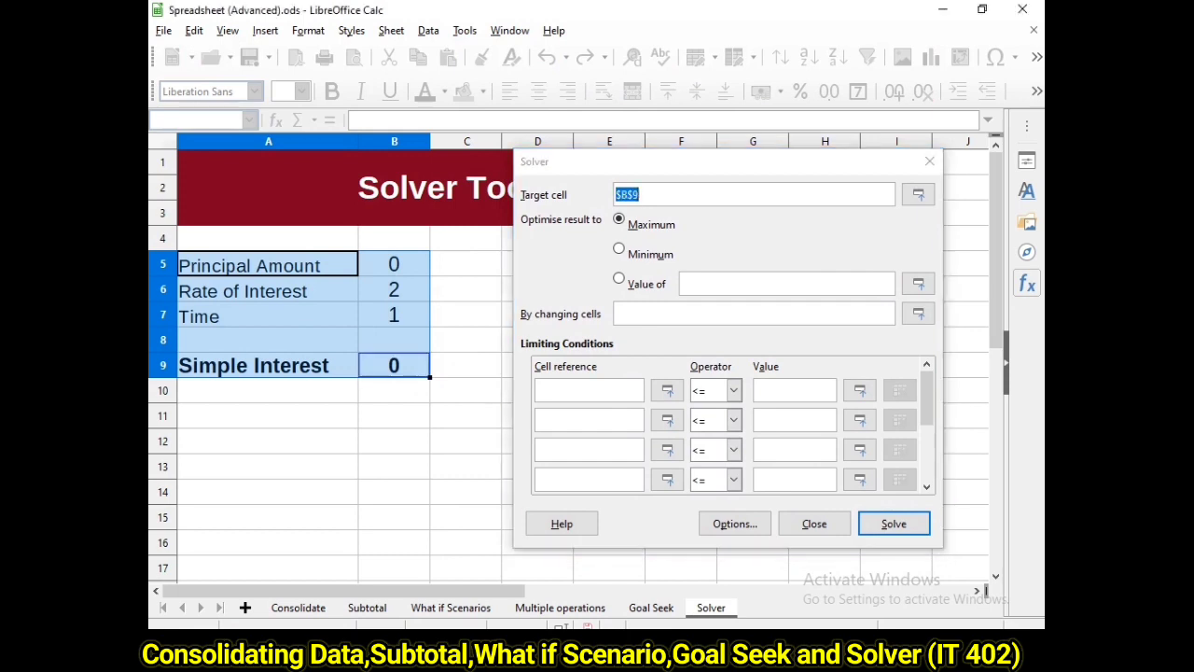
{"action": "left_click", "coordinate": [394, 364]}
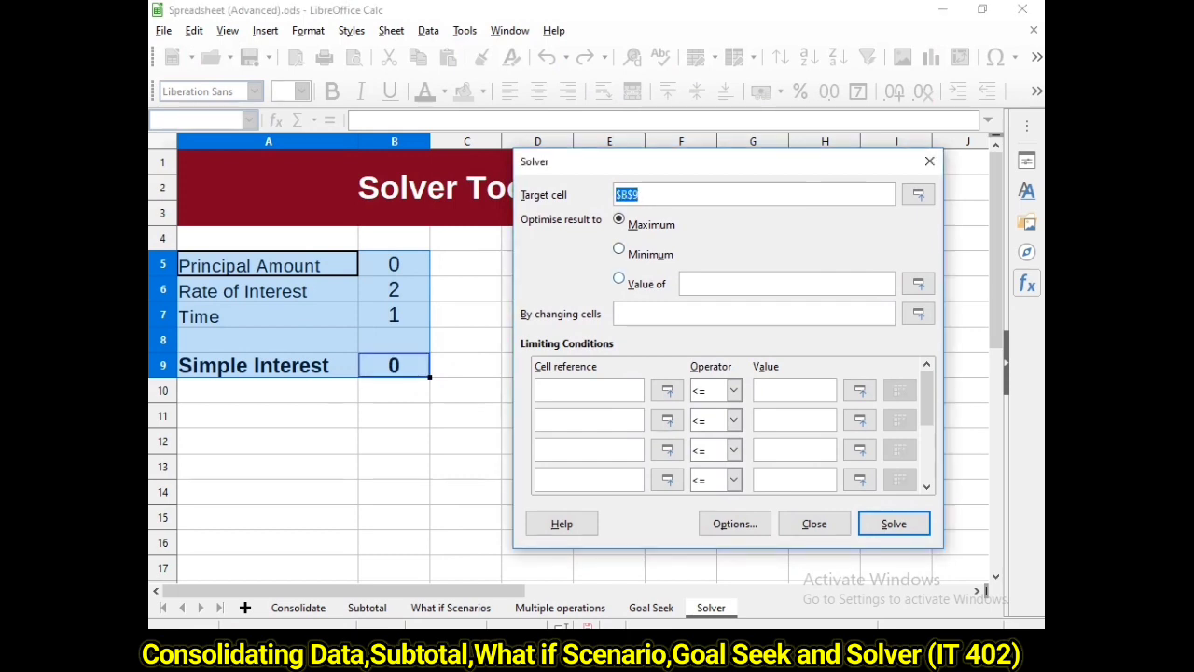
{"action": "left_click", "coordinate": [619, 278]}
{"action": "left_click", "coordinate": [787, 283]}
{"action": "type", "text": "7000"}
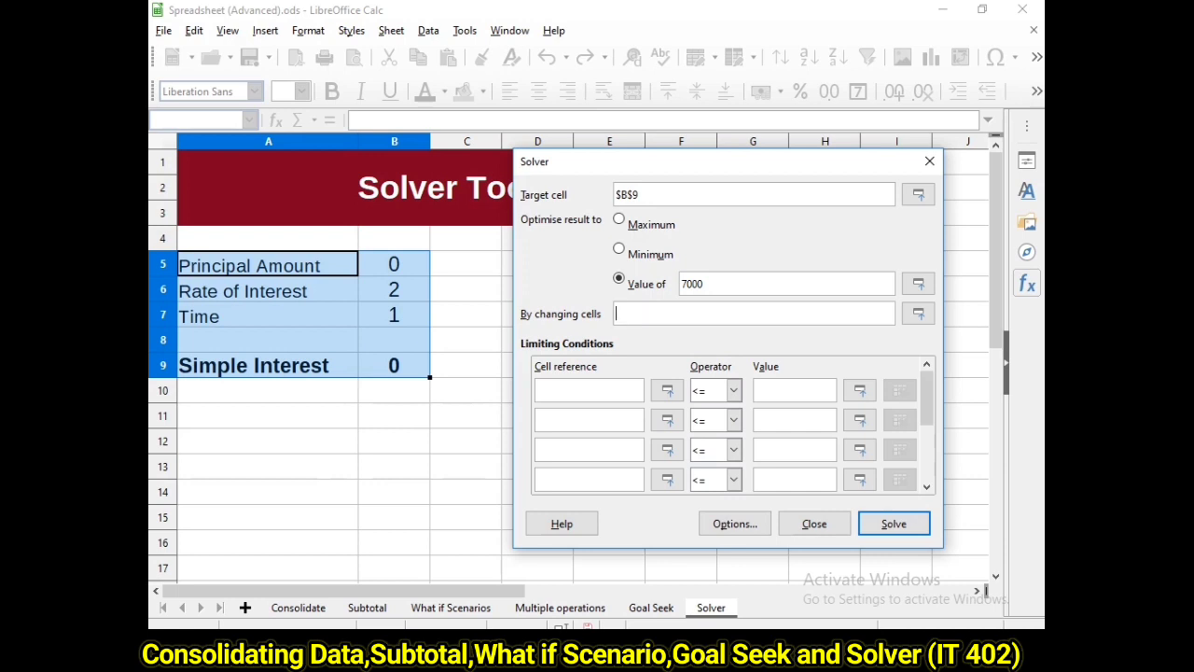
Set the principal amount cell $B$5 as the changing cell, solve, and keep the result
{"action": "left_click", "coordinate": [918, 313]}
{"action": "left_click", "coordinate": [393, 264]}
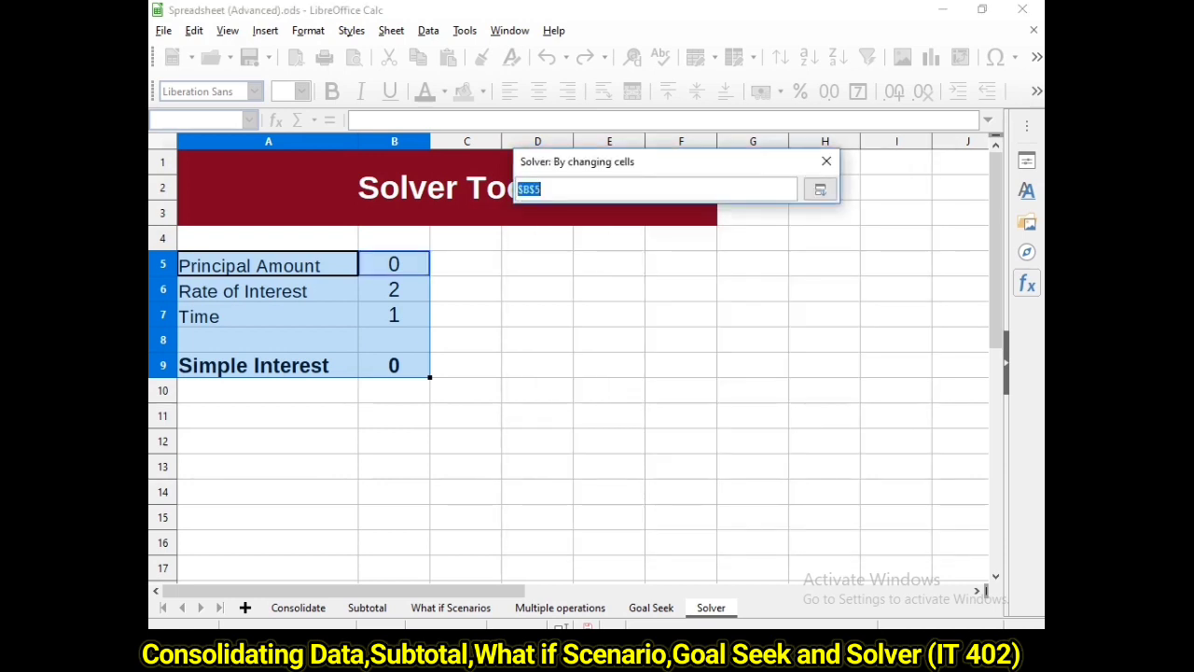
{"action": "left_click", "coordinate": [819, 190]}
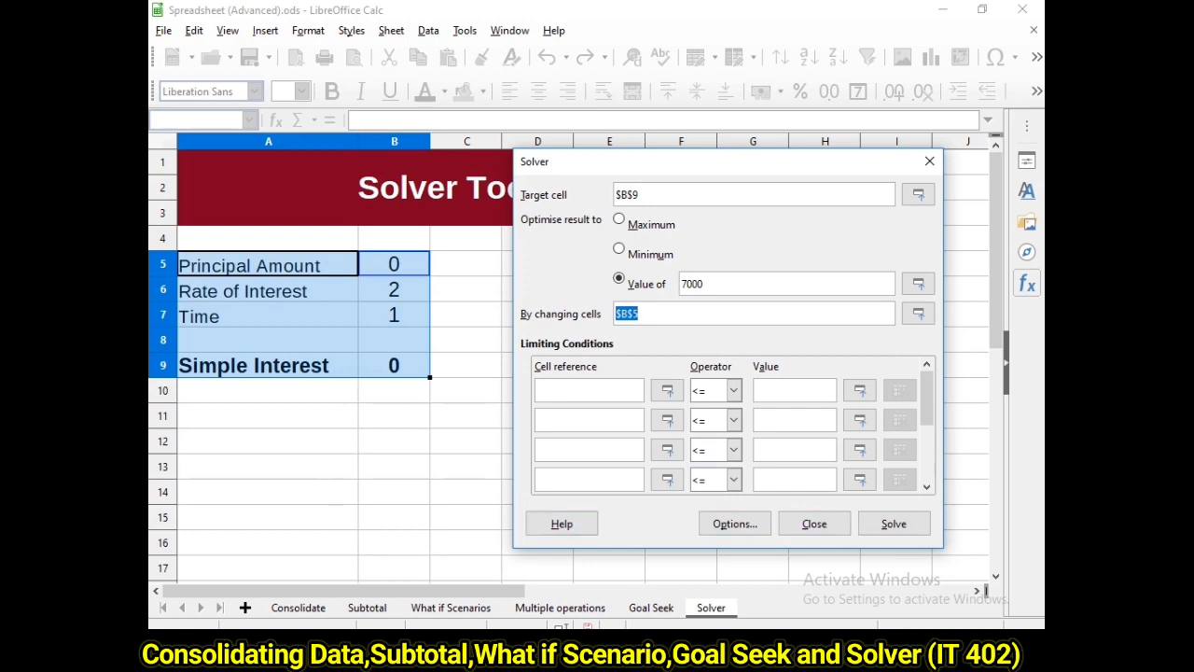
{"action": "left_click", "coordinate": [642, 314]}
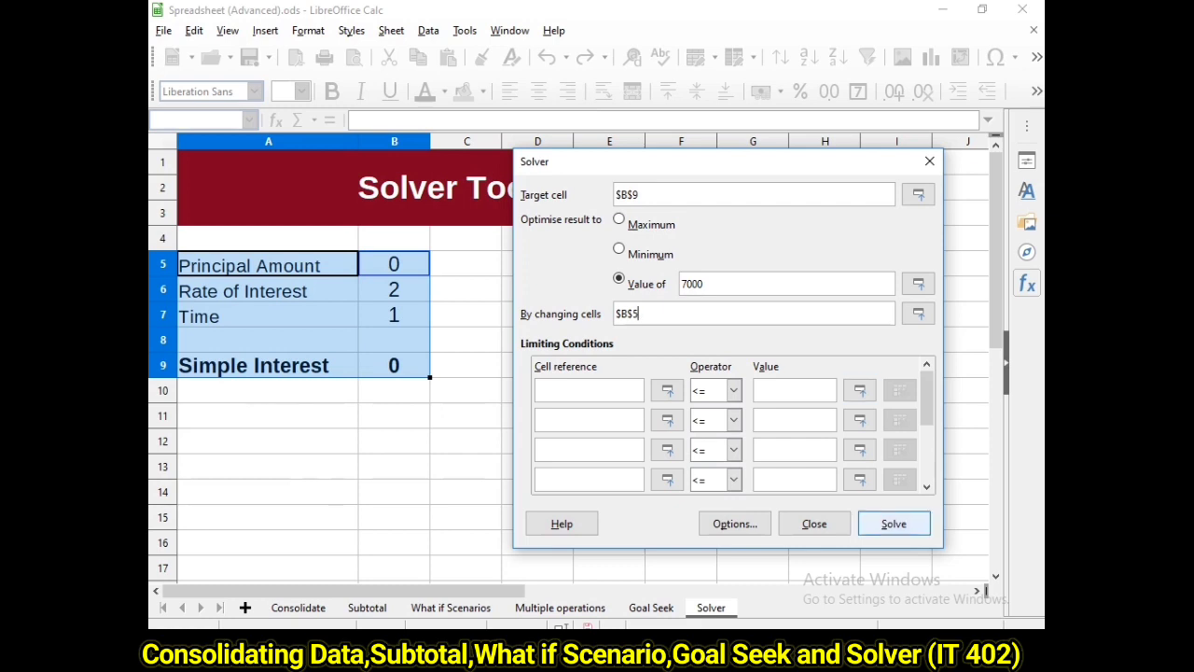
{"action": "left_click", "coordinate": [894, 523]}
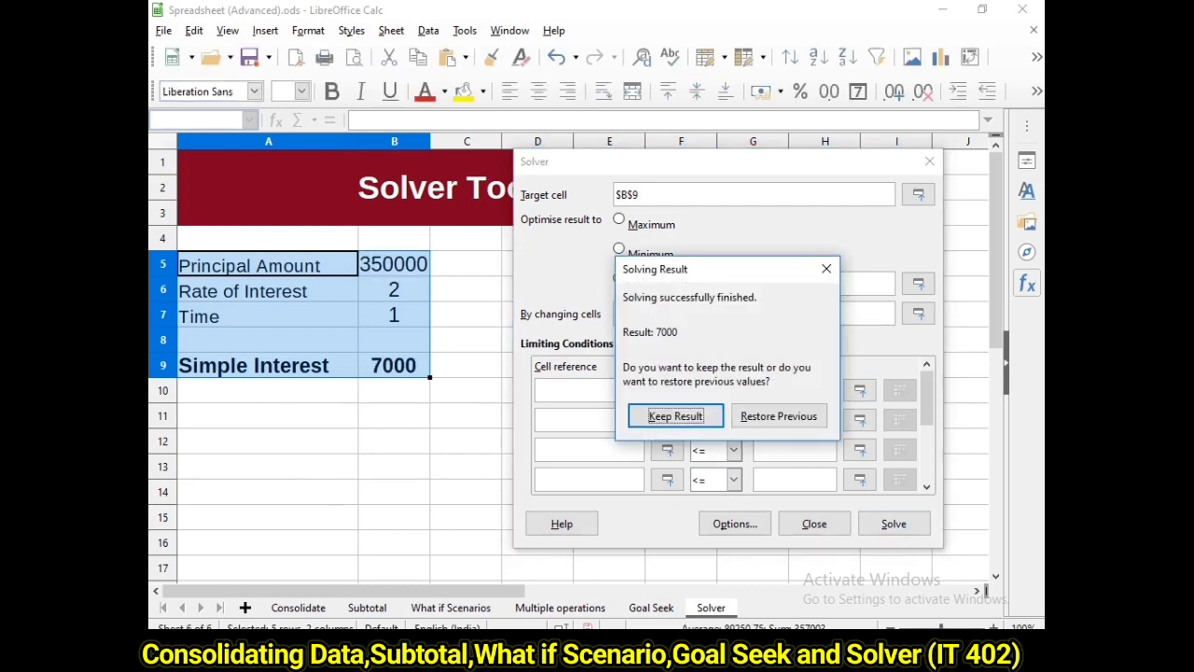
{"action": "key", "text": "Return"}
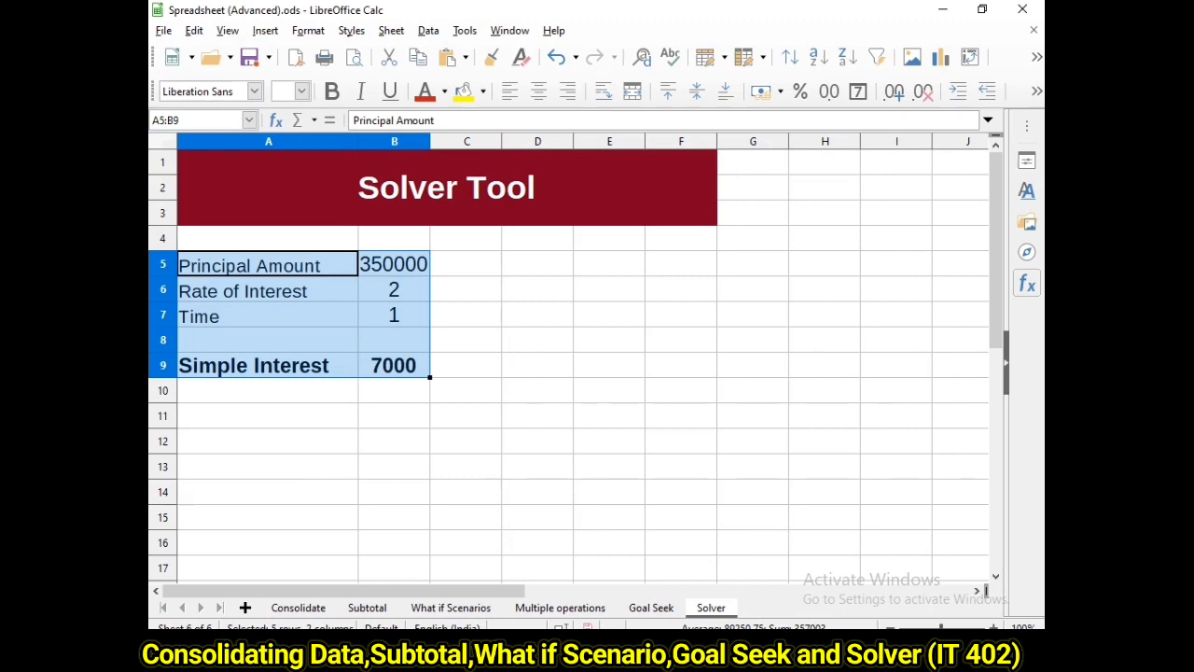